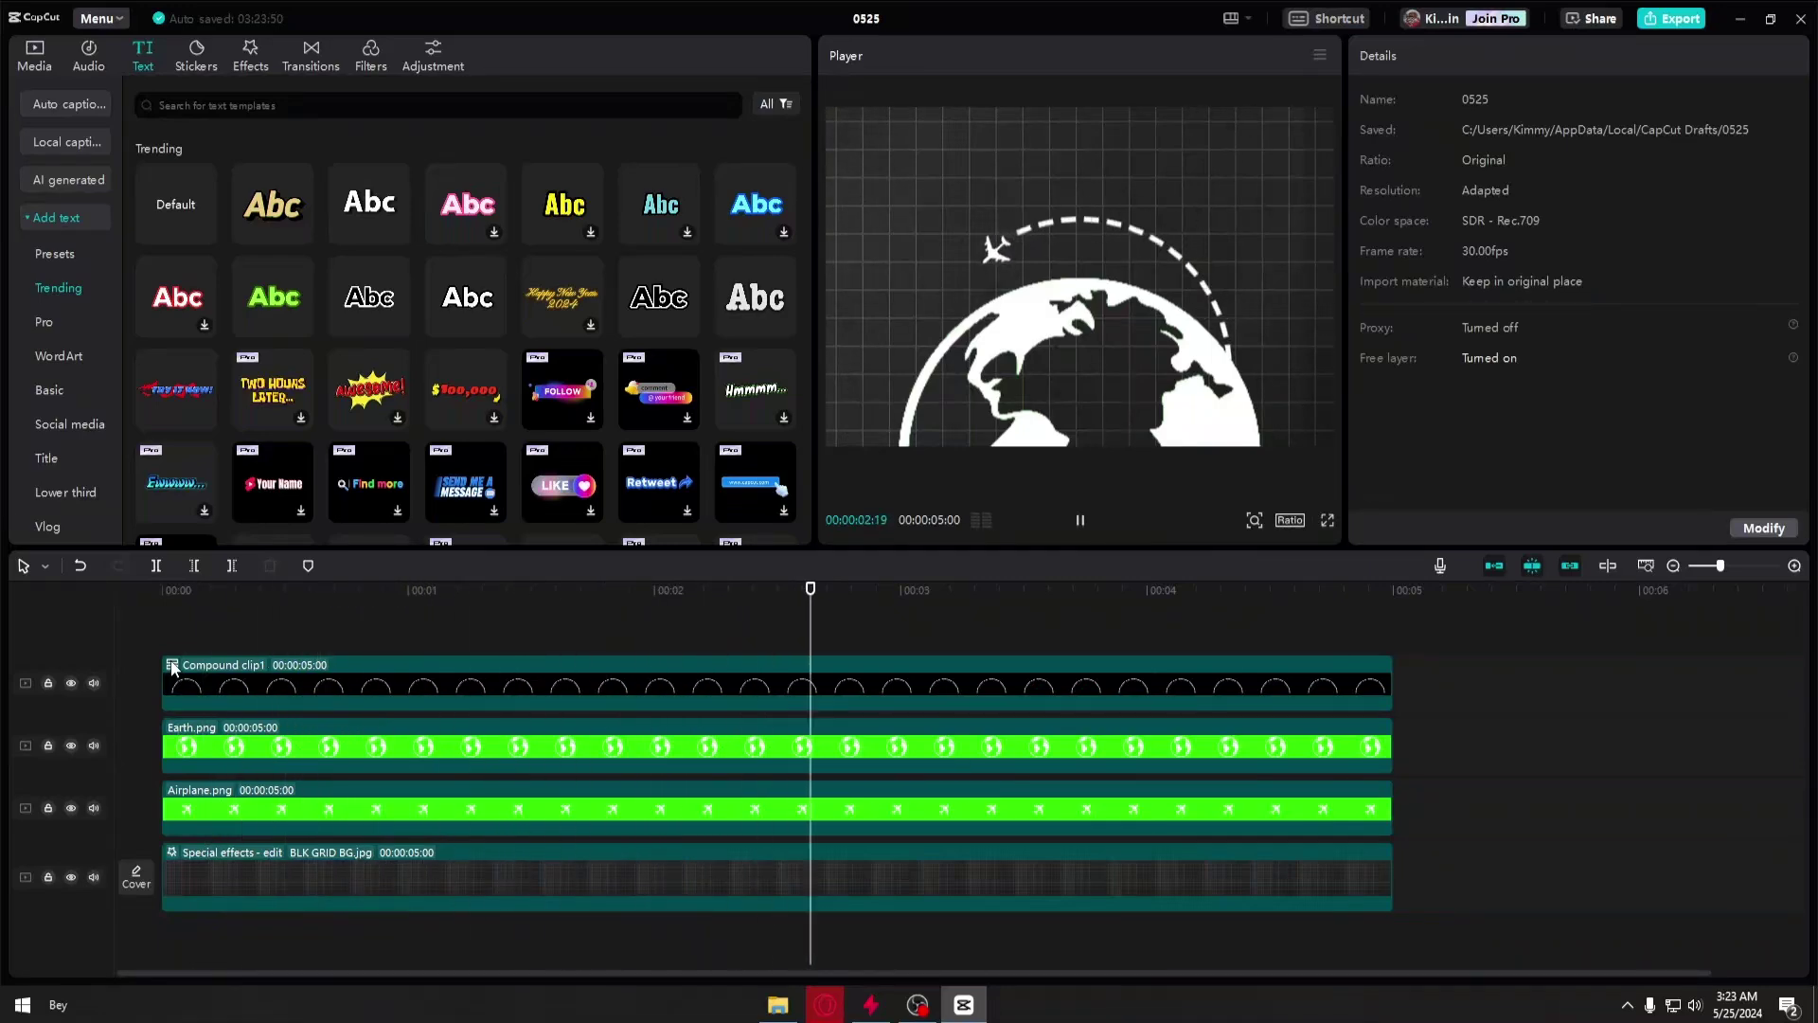
{"action": "key", "text": "space"}
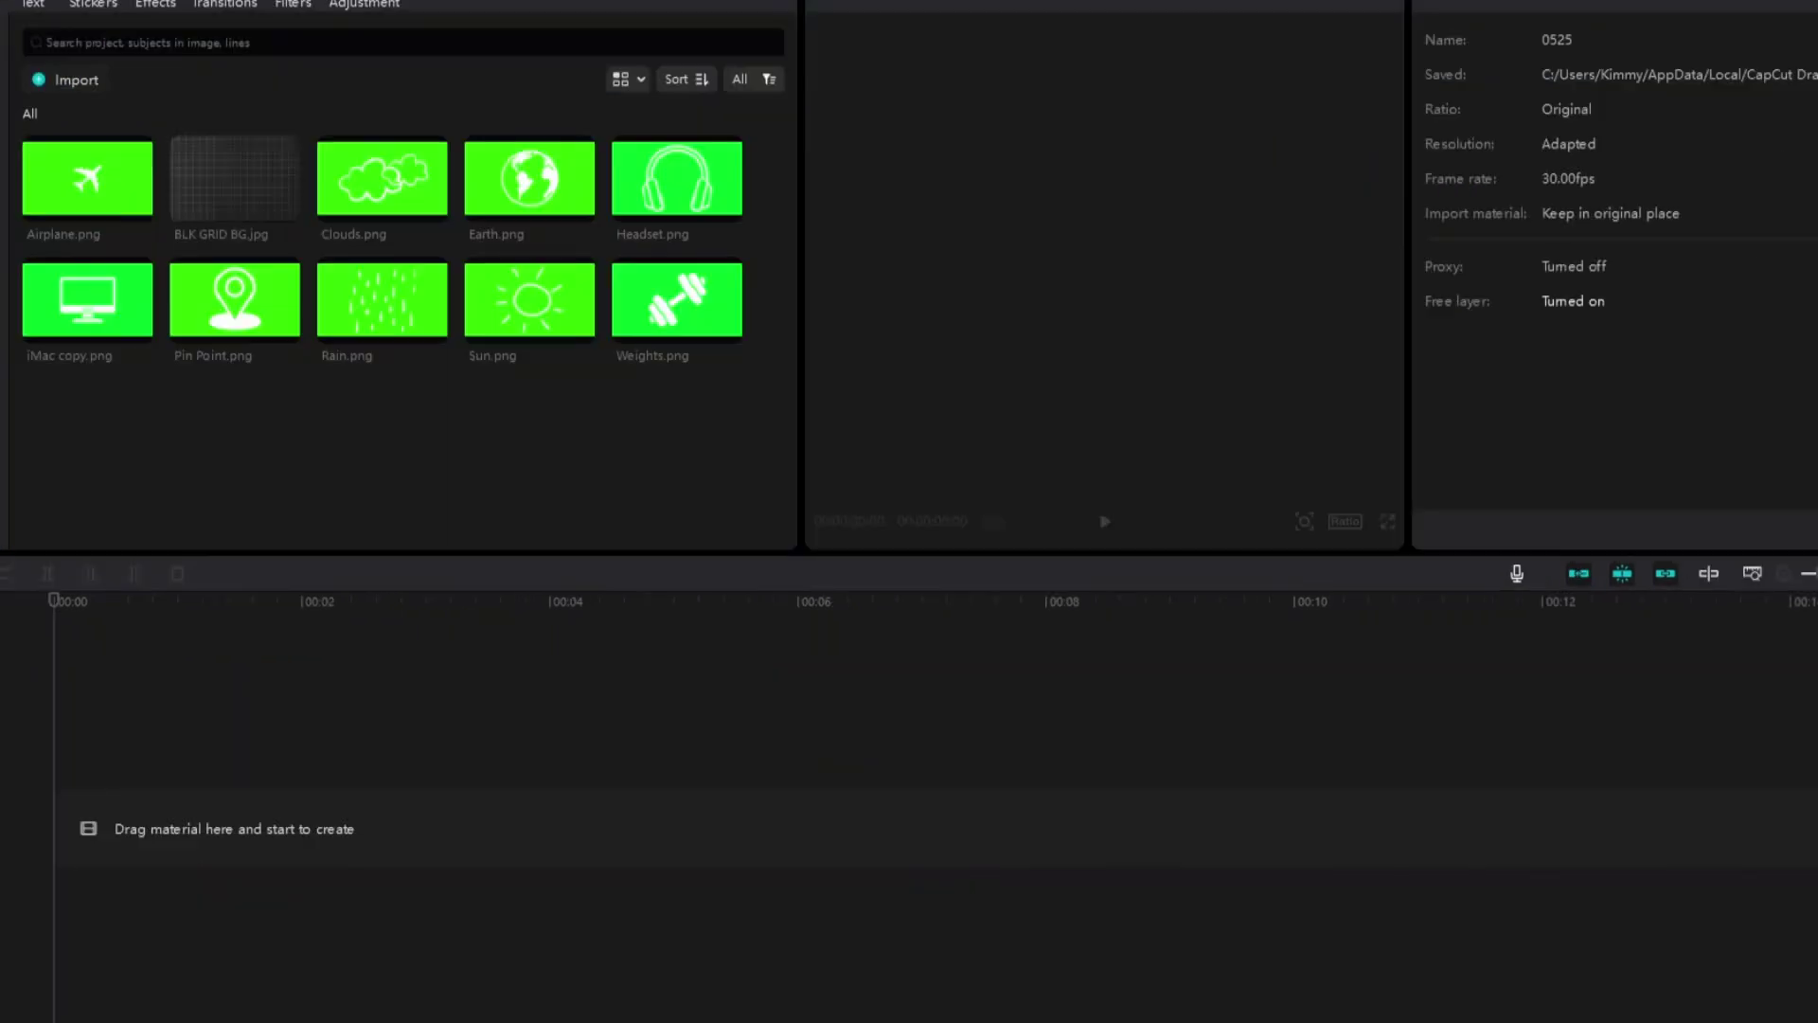
{"action": "mouse_move", "coordinate": [541, 214]}
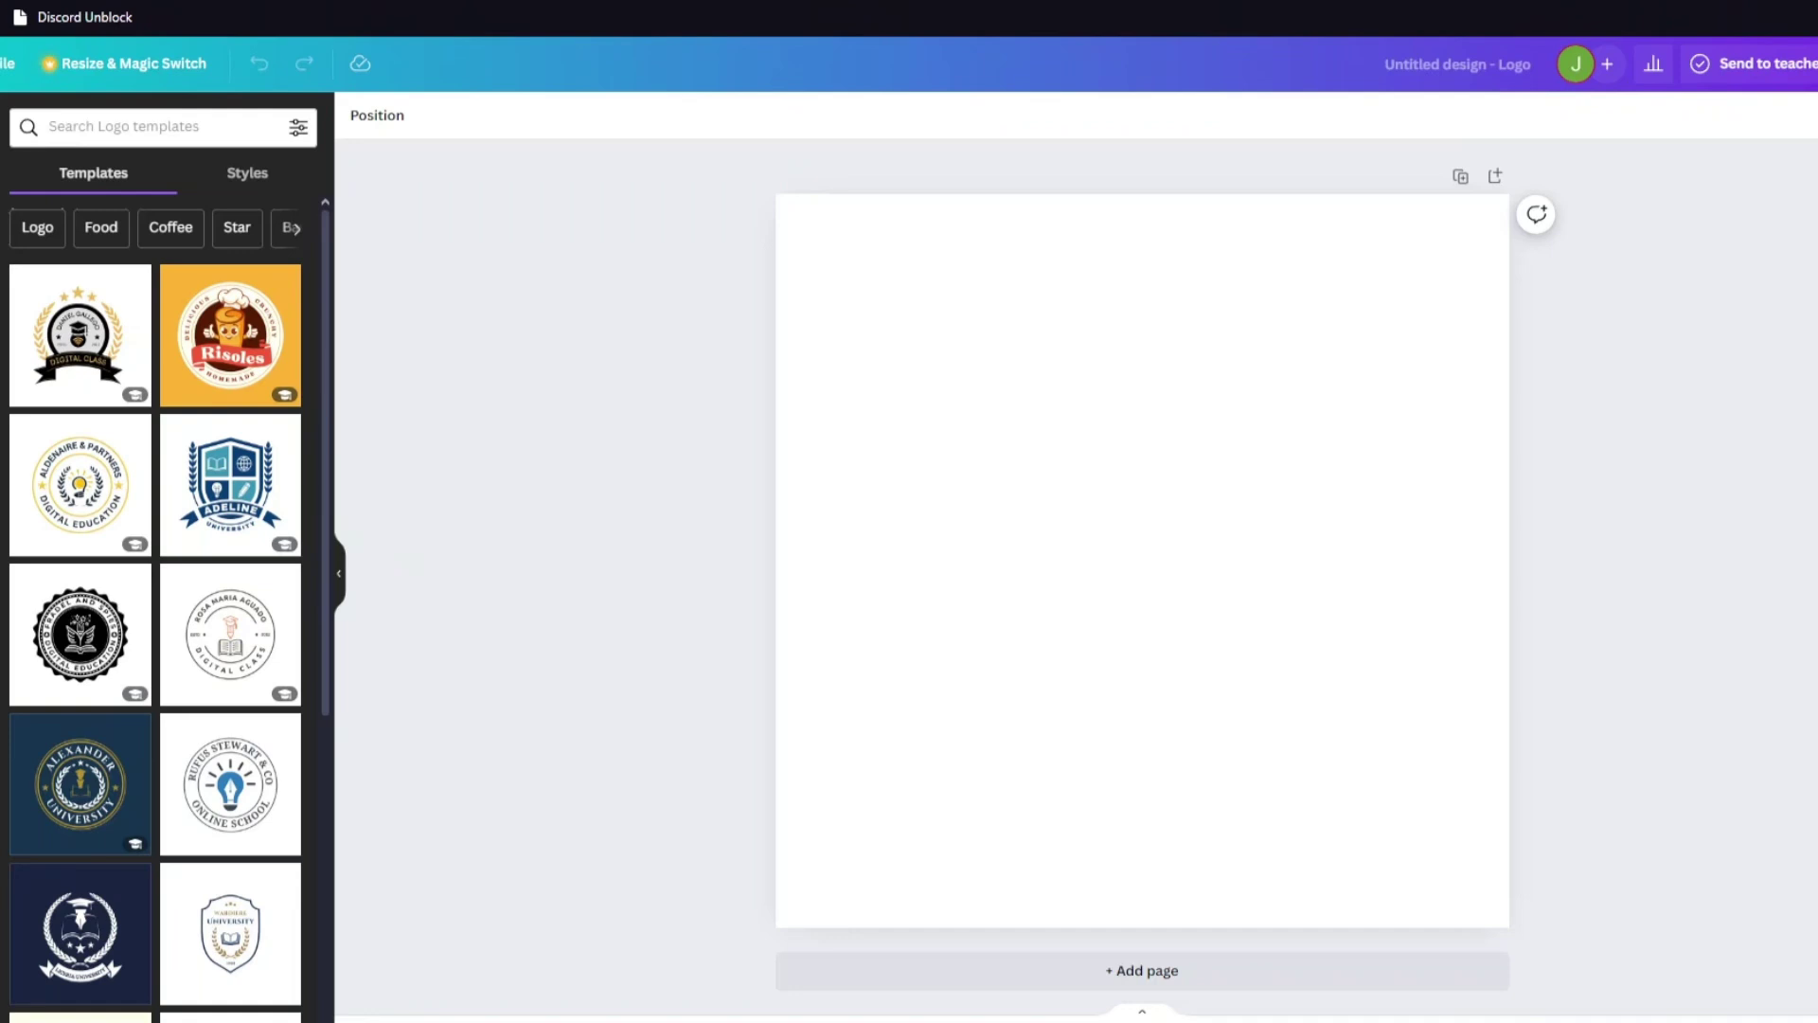
- Switch to Canva and search the elements for "sun", limiting the results to graphics
{"action": "left_click", "coordinate": [66, 125]}
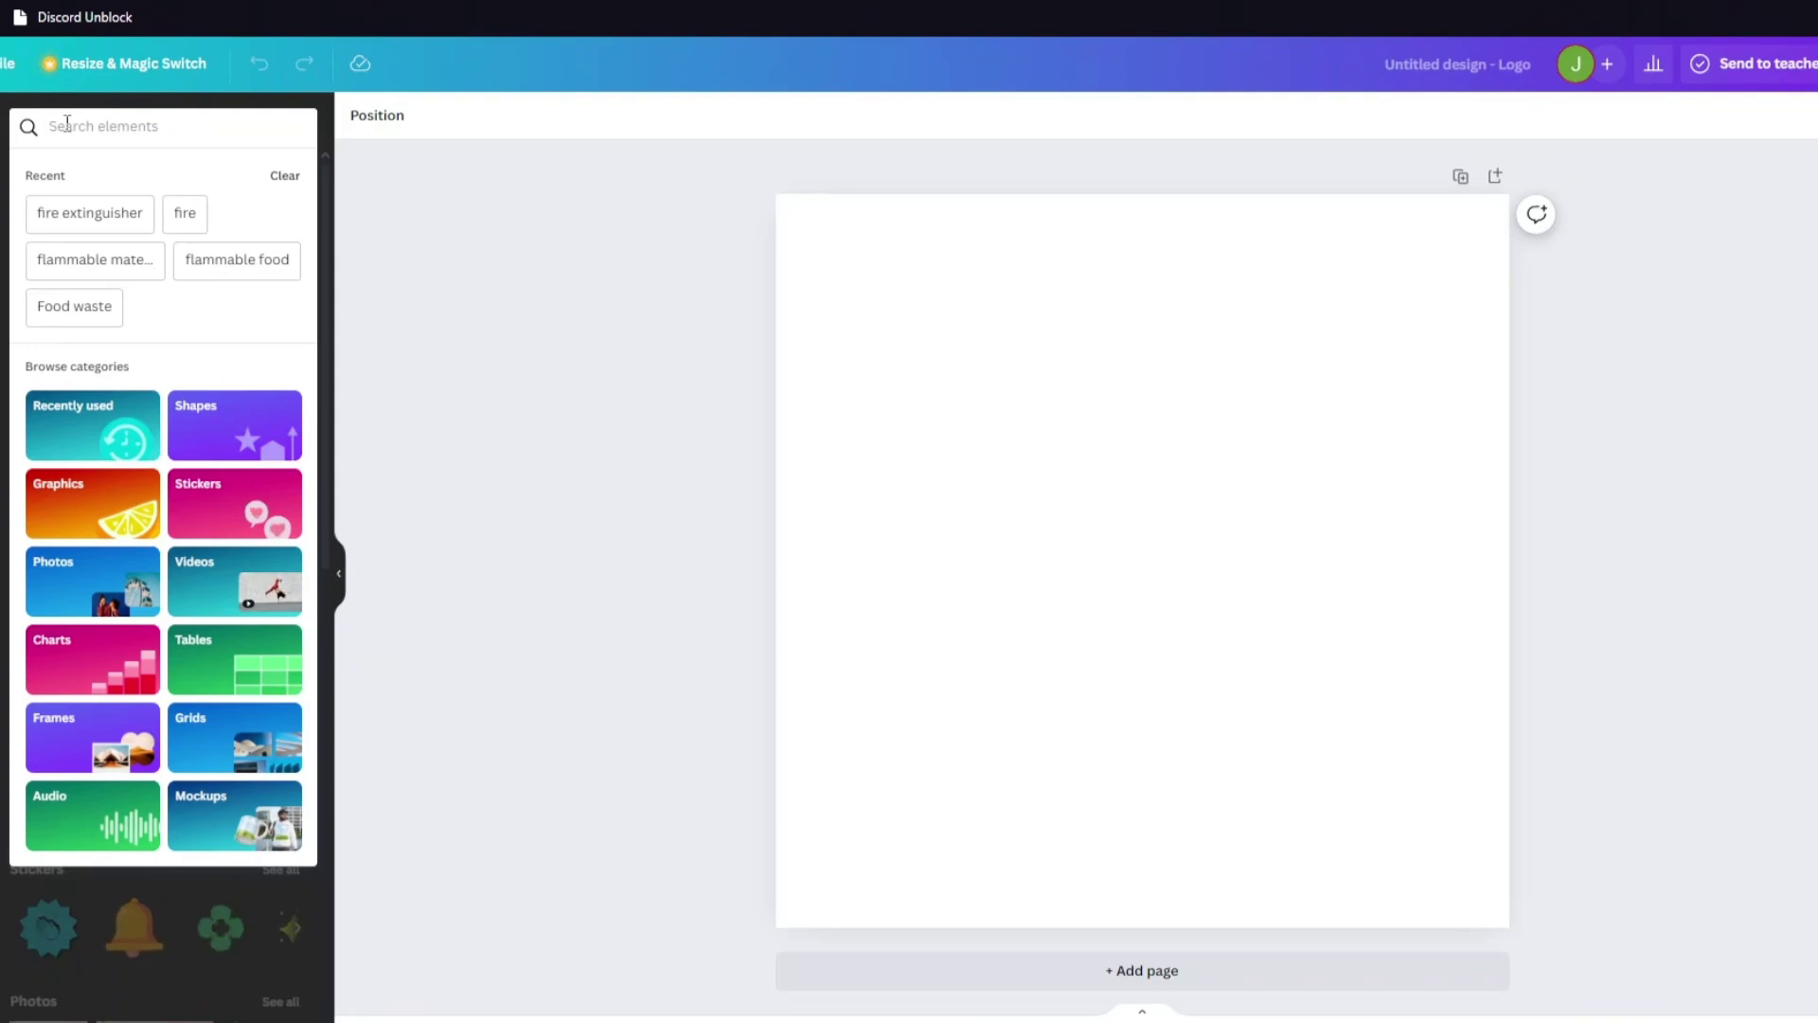
{"action": "type", "text": "sun"}
{"action": "key", "text": "Return"}
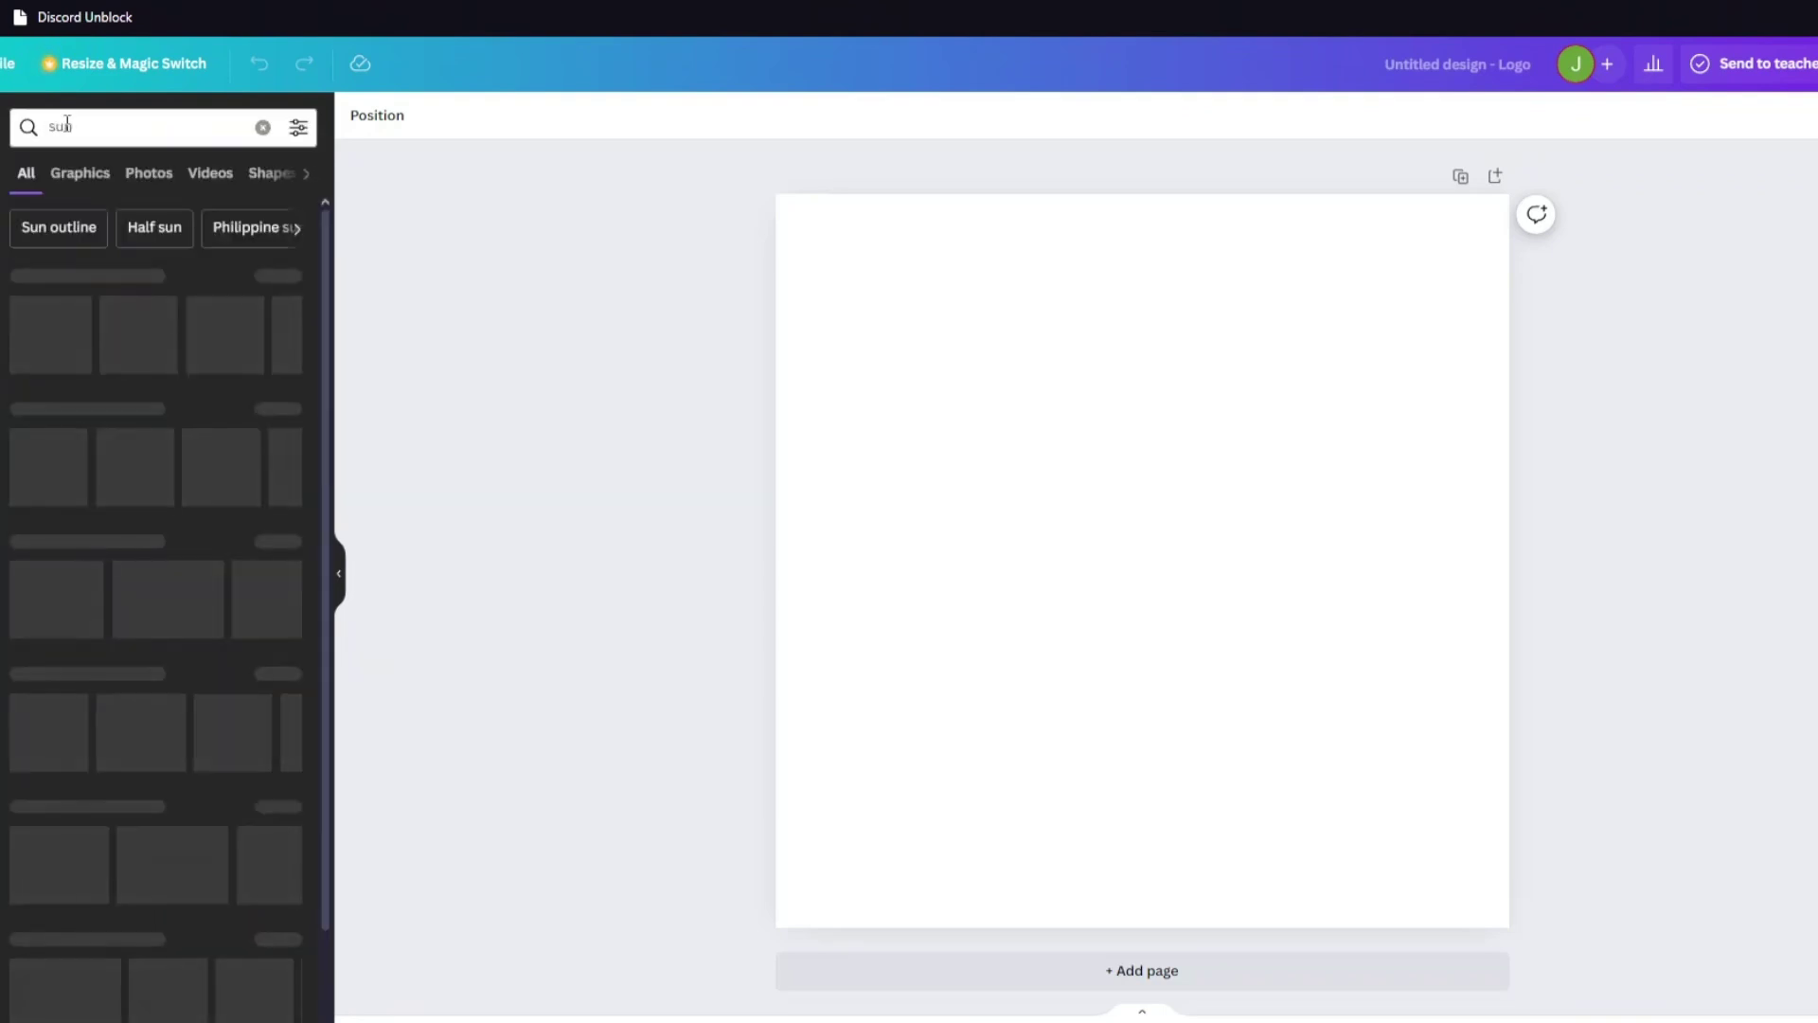
{"action": "left_click", "coordinate": [90, 182]}
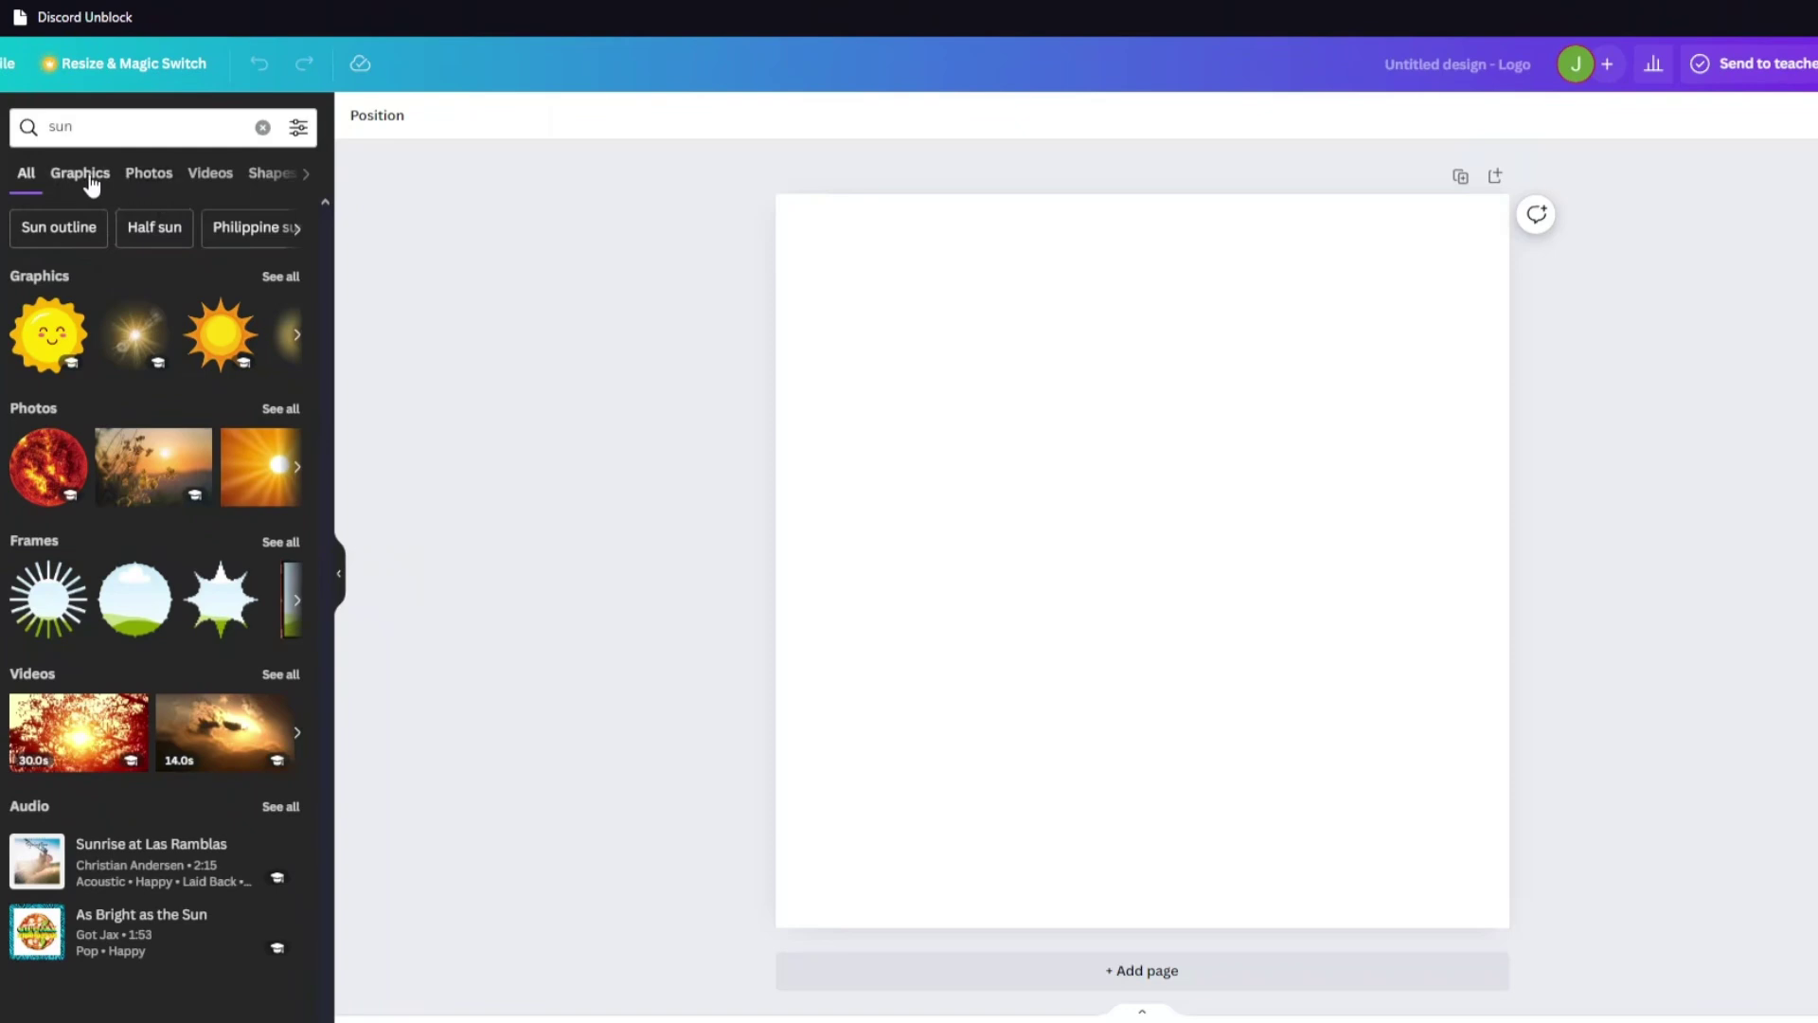
- Find the white hand-drawn sun outline among the sun graphics and place it near the middle of the blank page
{"action": "scroll", "coordinate": [183, 407], "scroll_direction": "down", "scroll_amount": 7}
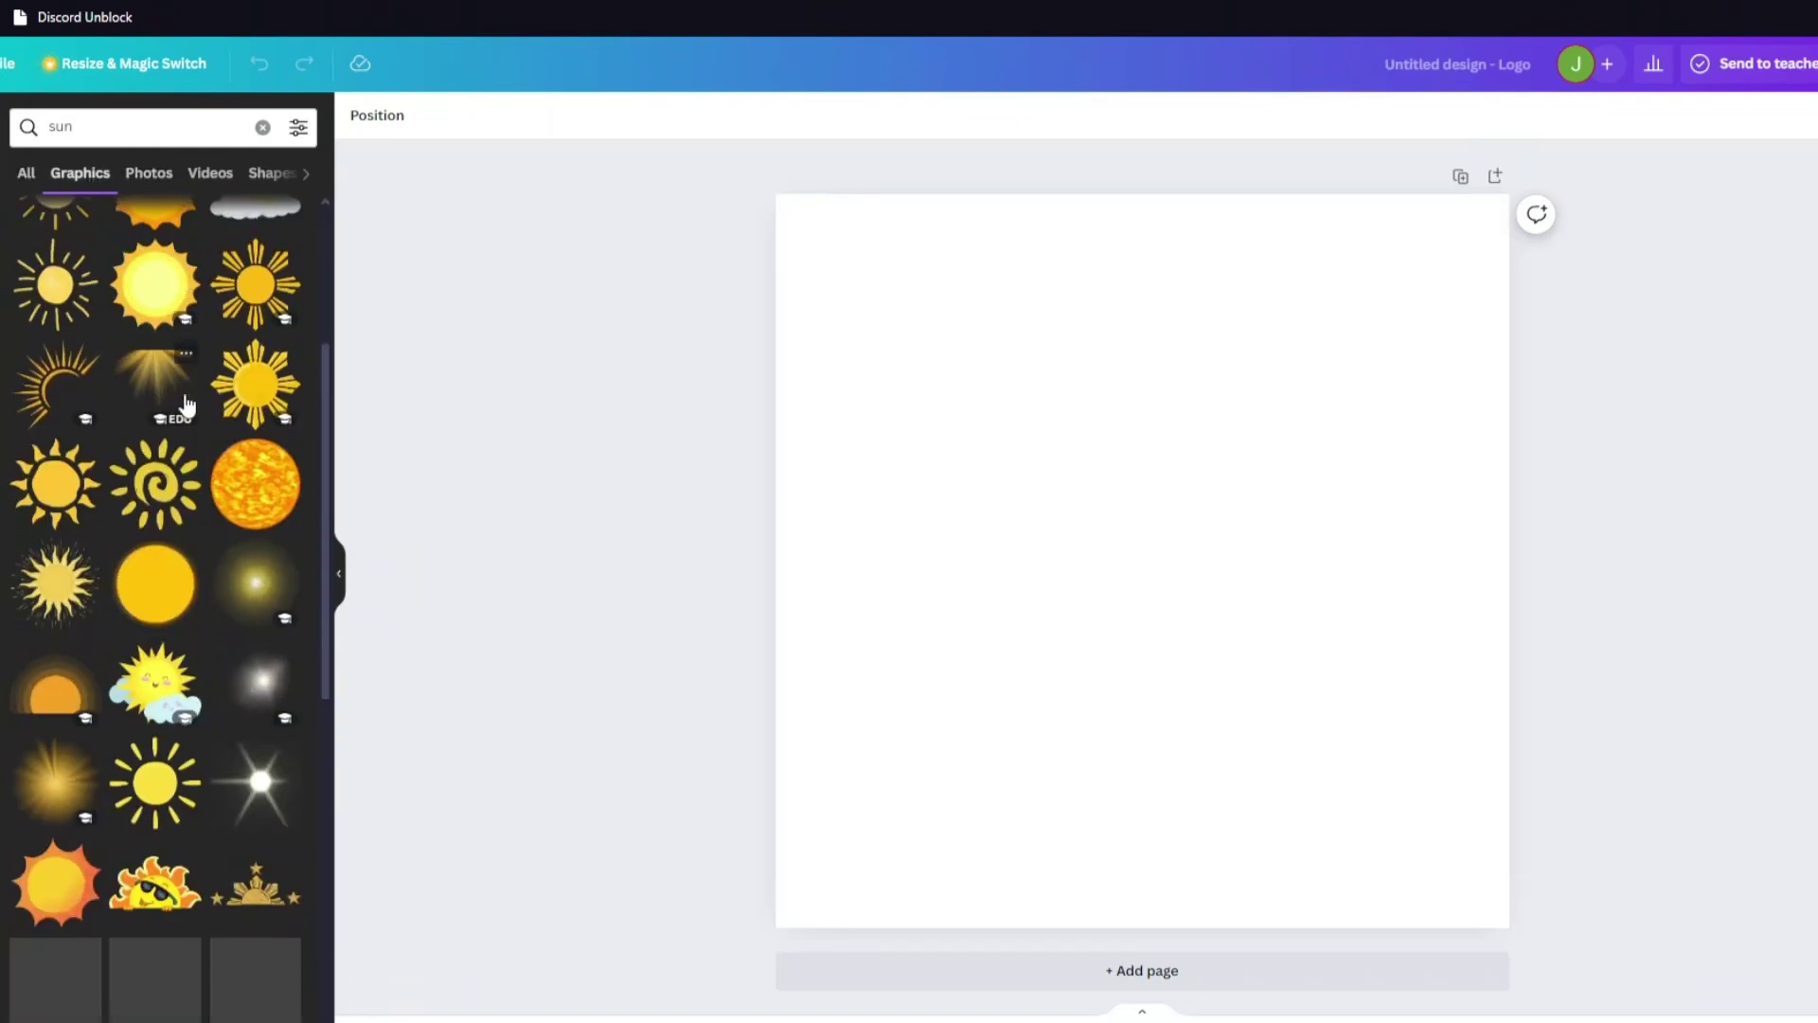
{"action": "scroll", "coordinate": [184, 454], "scroll_direction": "down", "scroll_amount": 5}
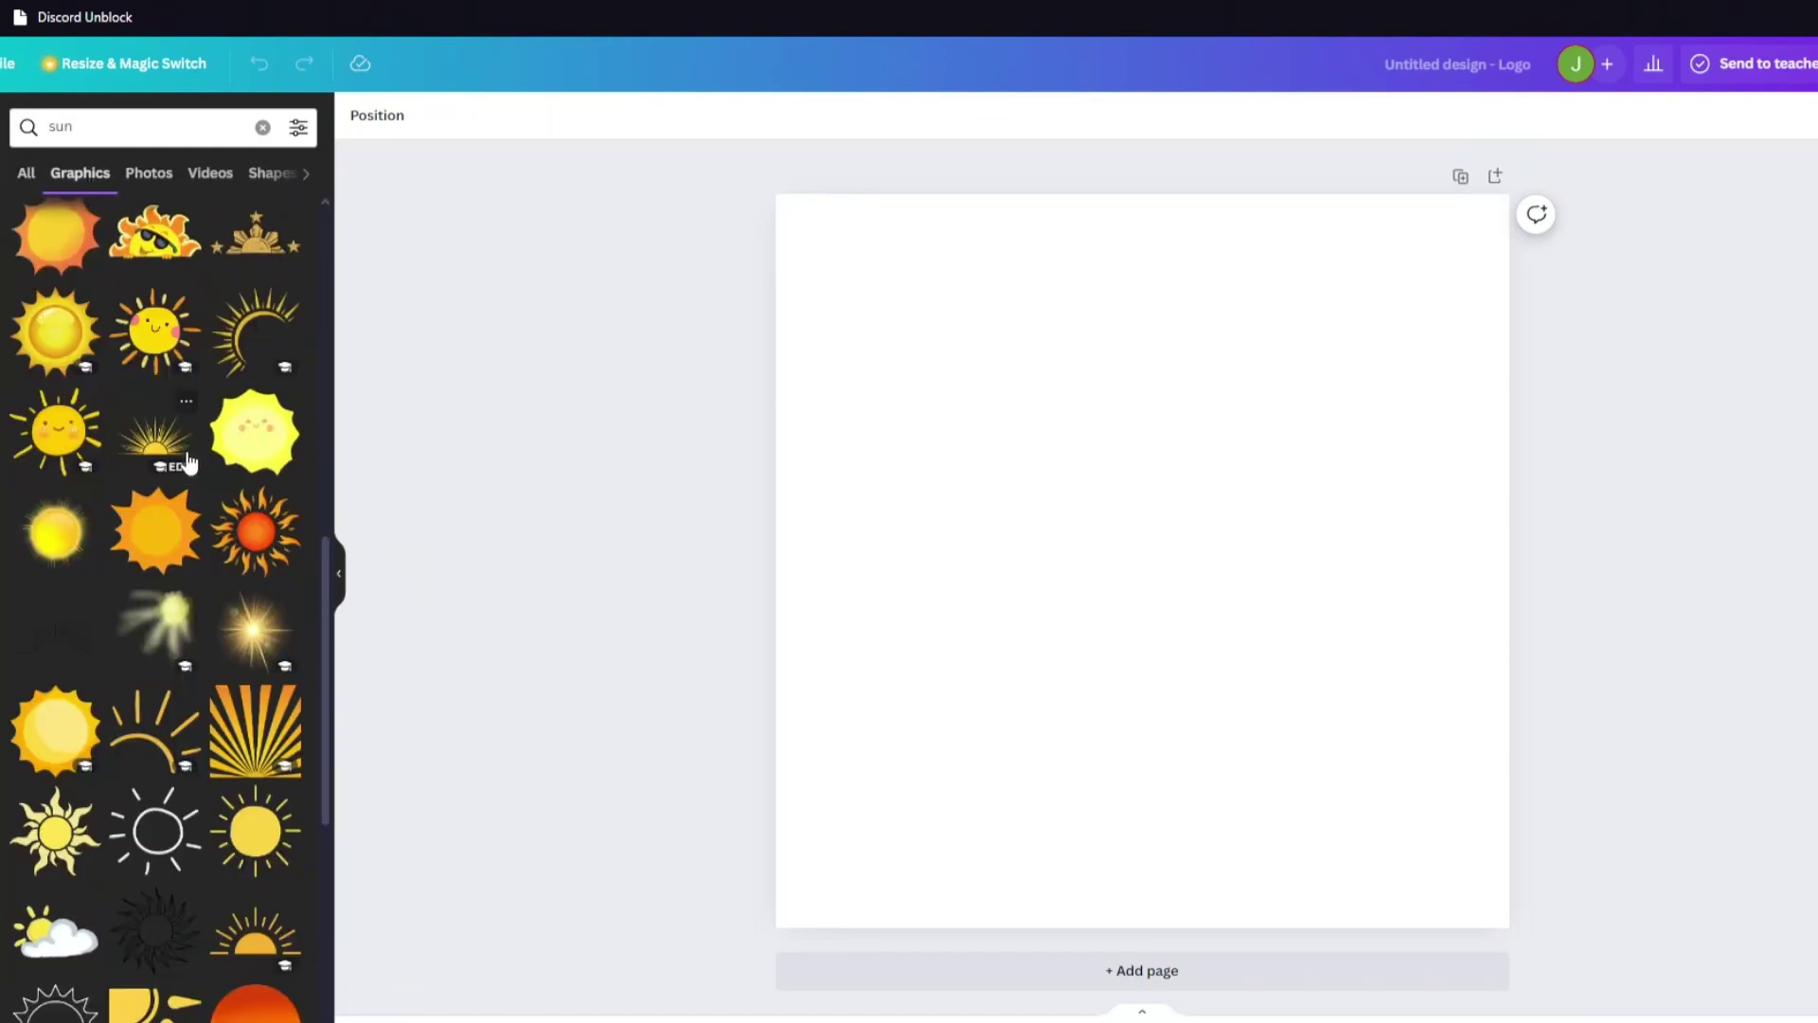
{"action": "scroll", "coordinate": [179, 473], "scroll_direction": "down", "scroll_amount": 3}
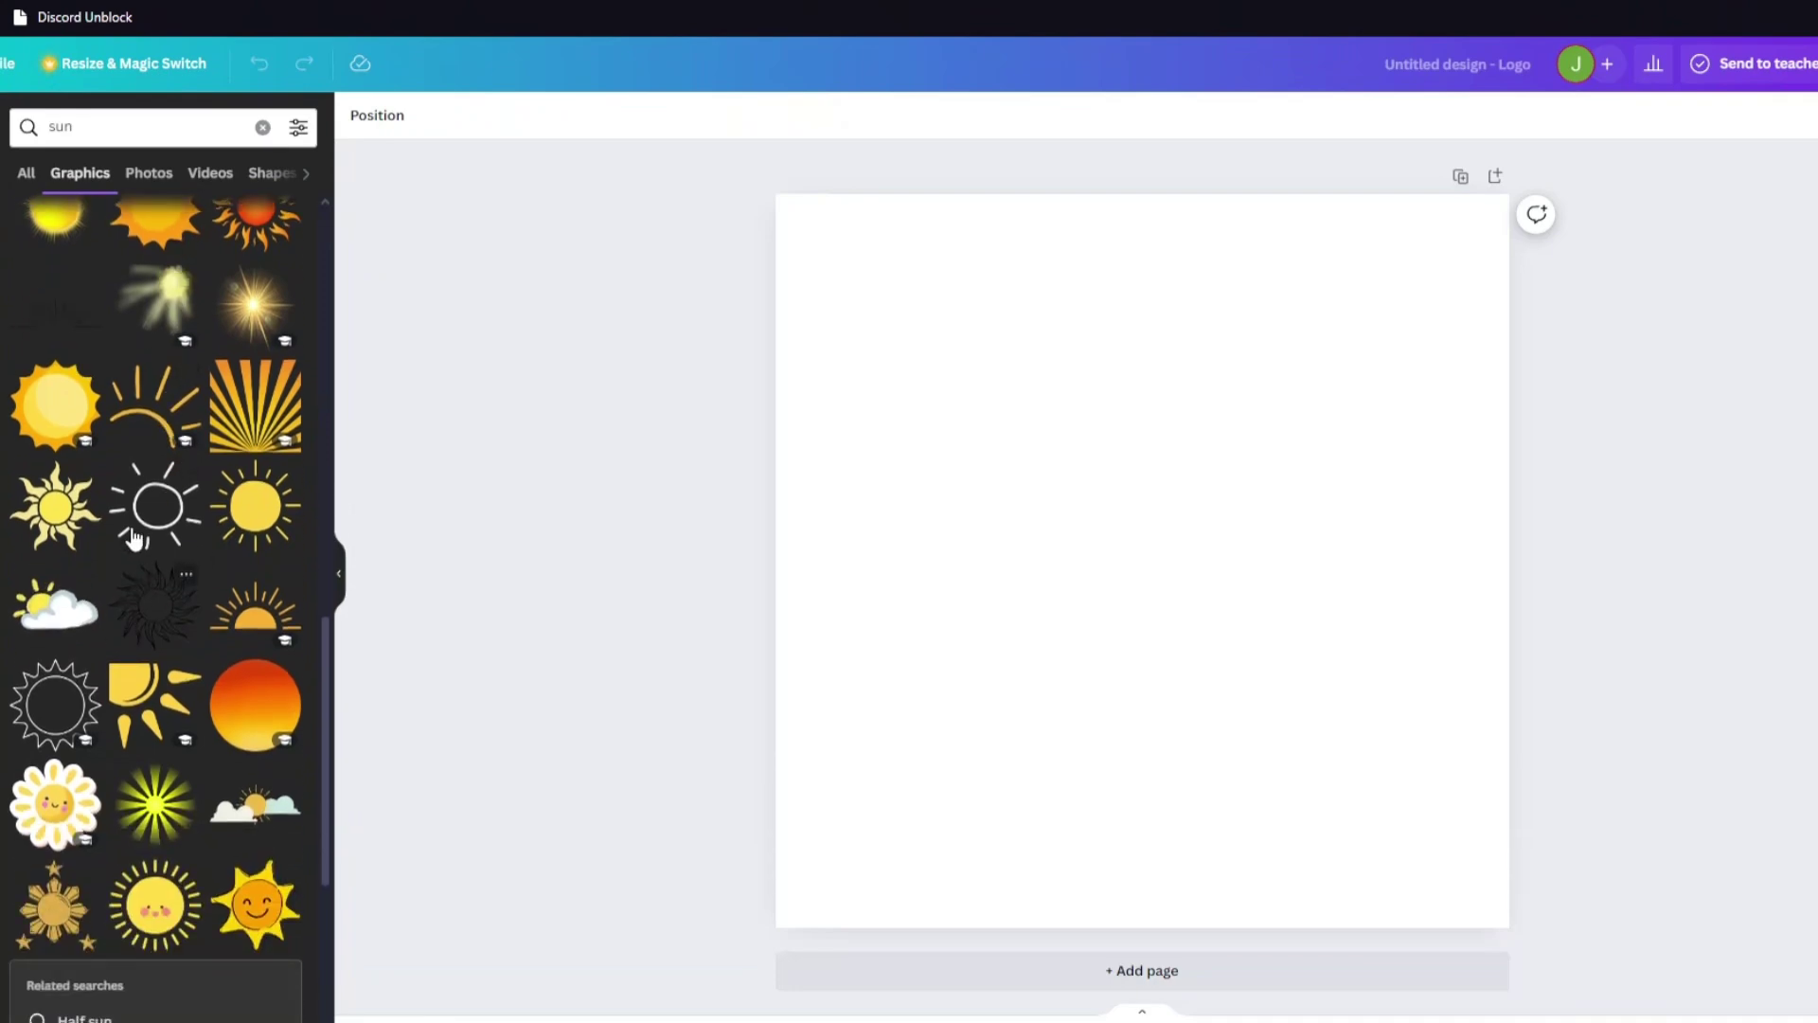
{"action": "left_click_drag", "start_coordinate": [152, 540], "coordinate": [1195, 538]}
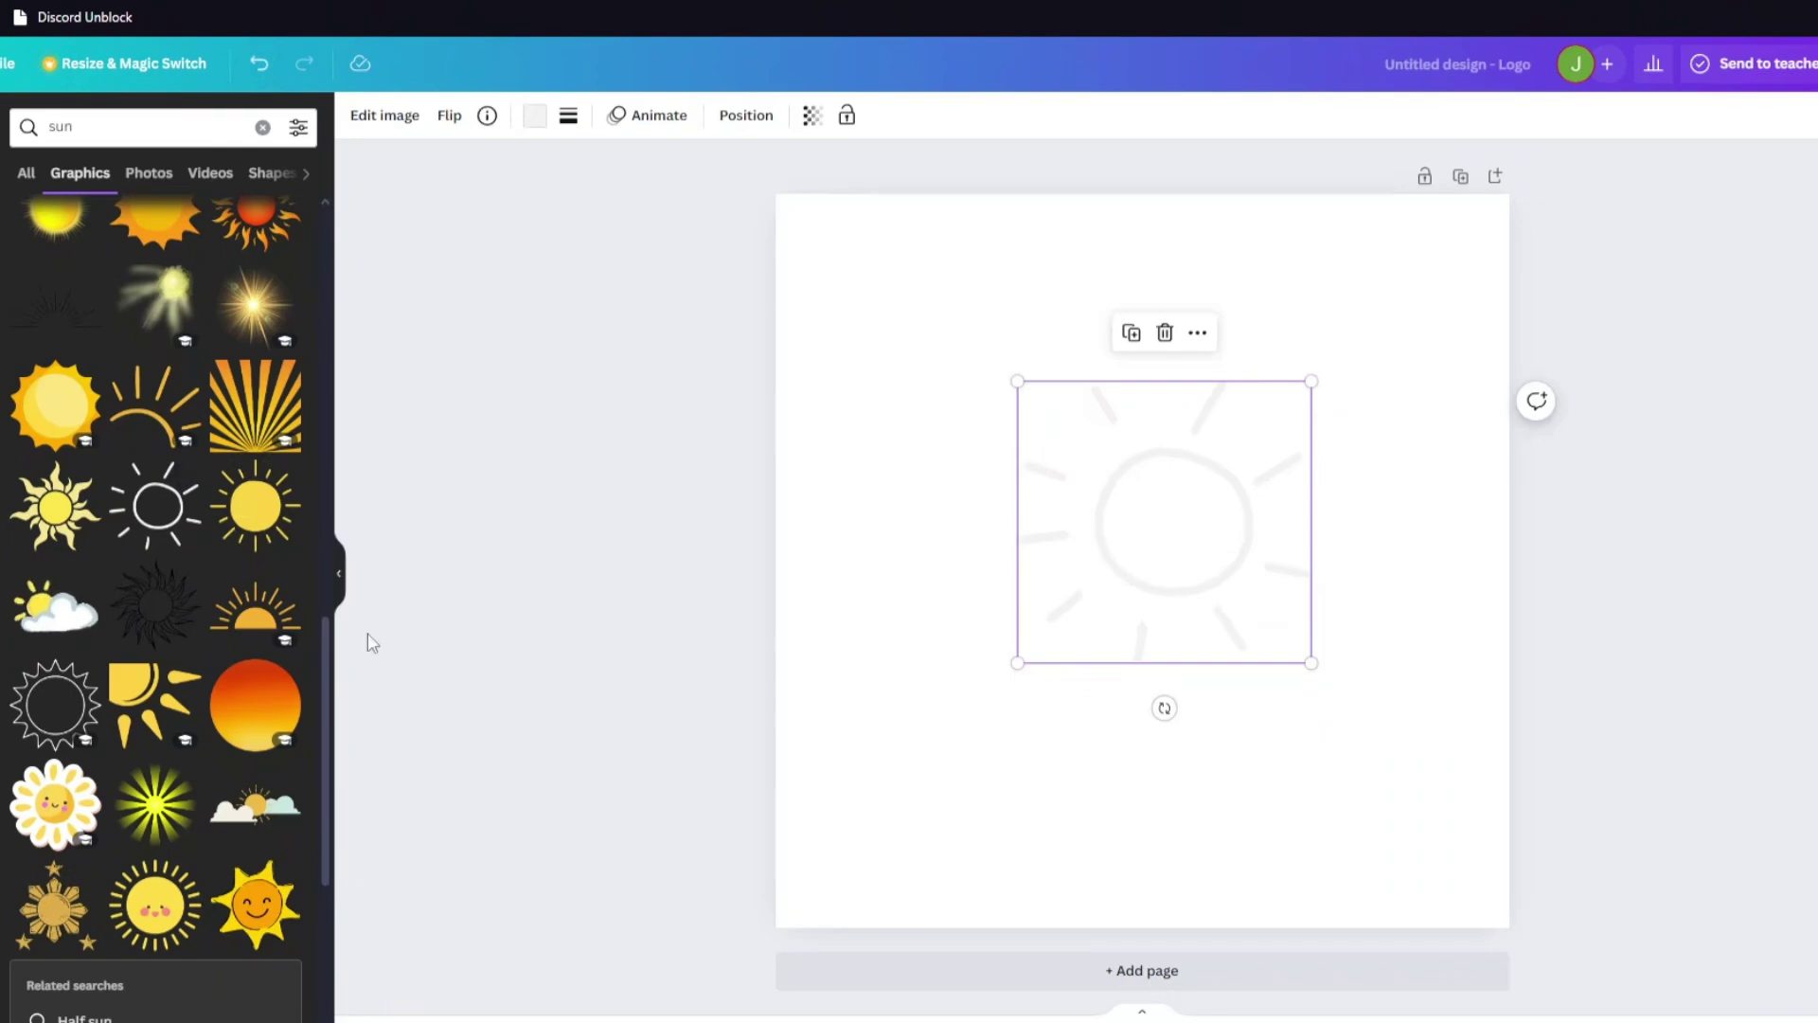
{"action": "scroll", "coordinate": [181, 666], "scroll_direction": "down", "scroll_amount": 5}
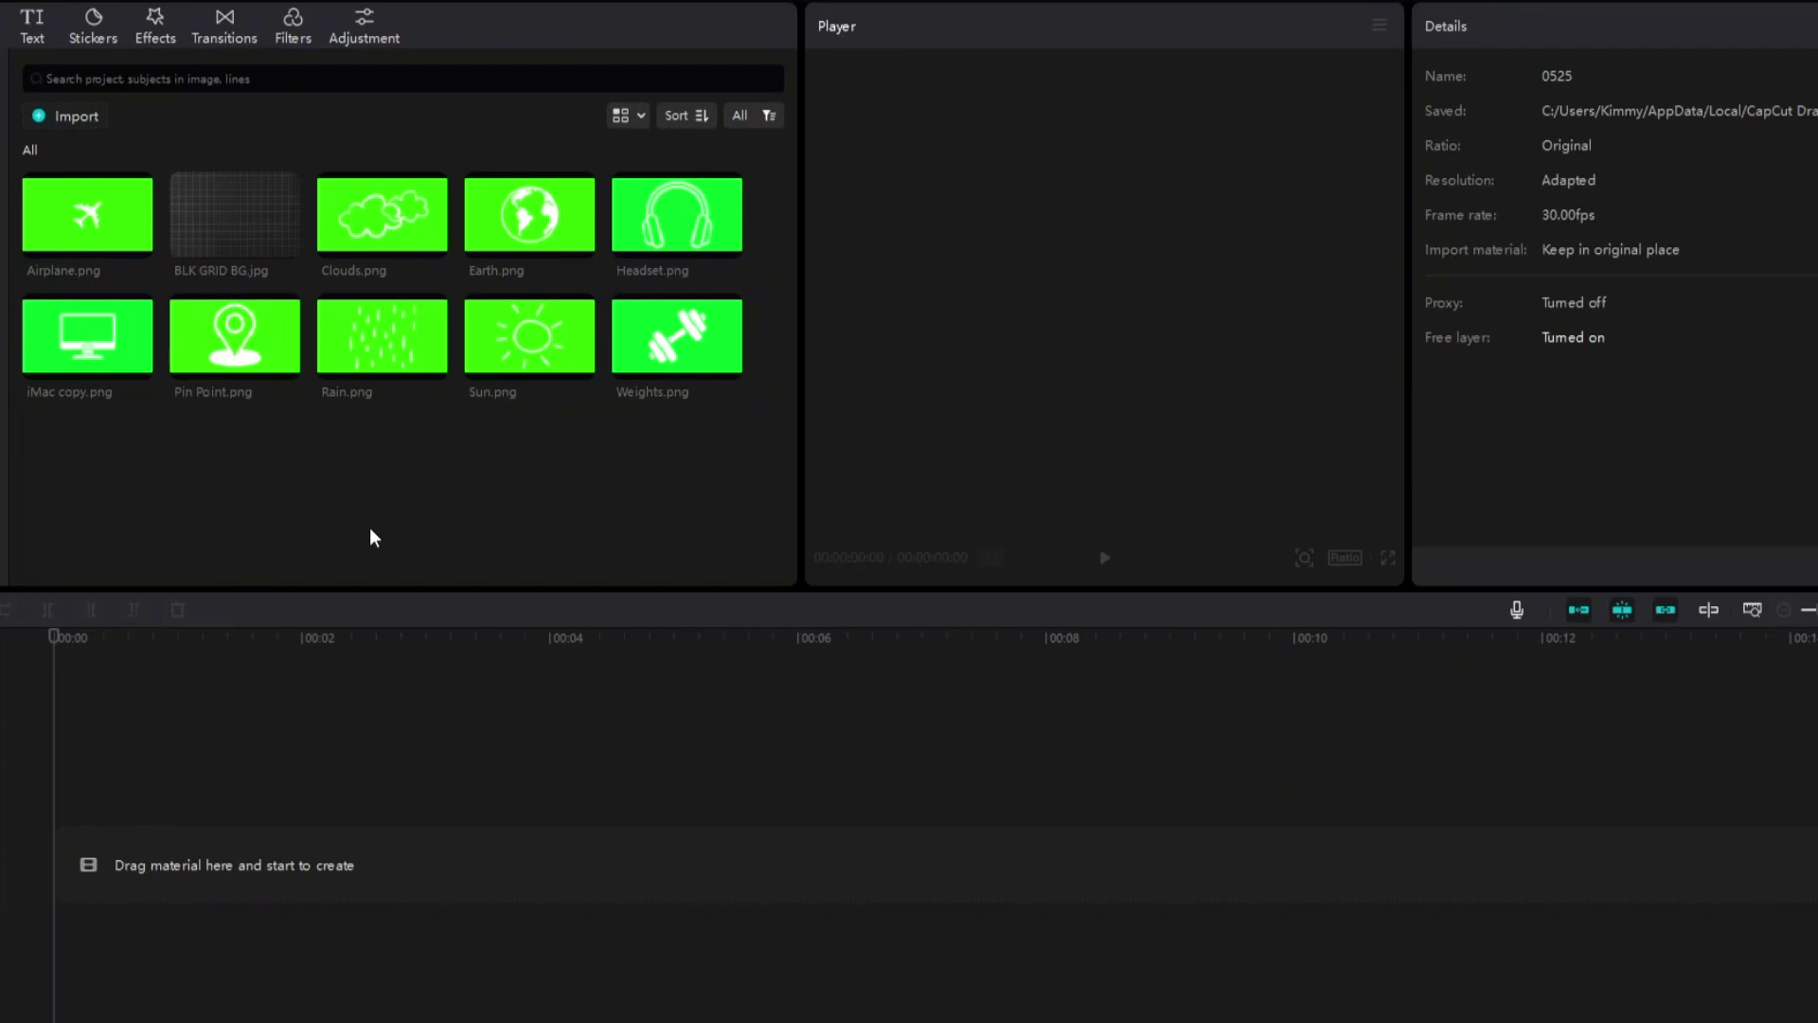
- Switch to CapCut, put BLK GRID BG.jpg on the main track and Sun.png on a track above it, both from the timeline start
{"action": "mouse_move", "coordinate": [227, 204]}
{"action": "left_click_drag", "start_coordinate": [224, 228], "coordinate": [126, 835]}
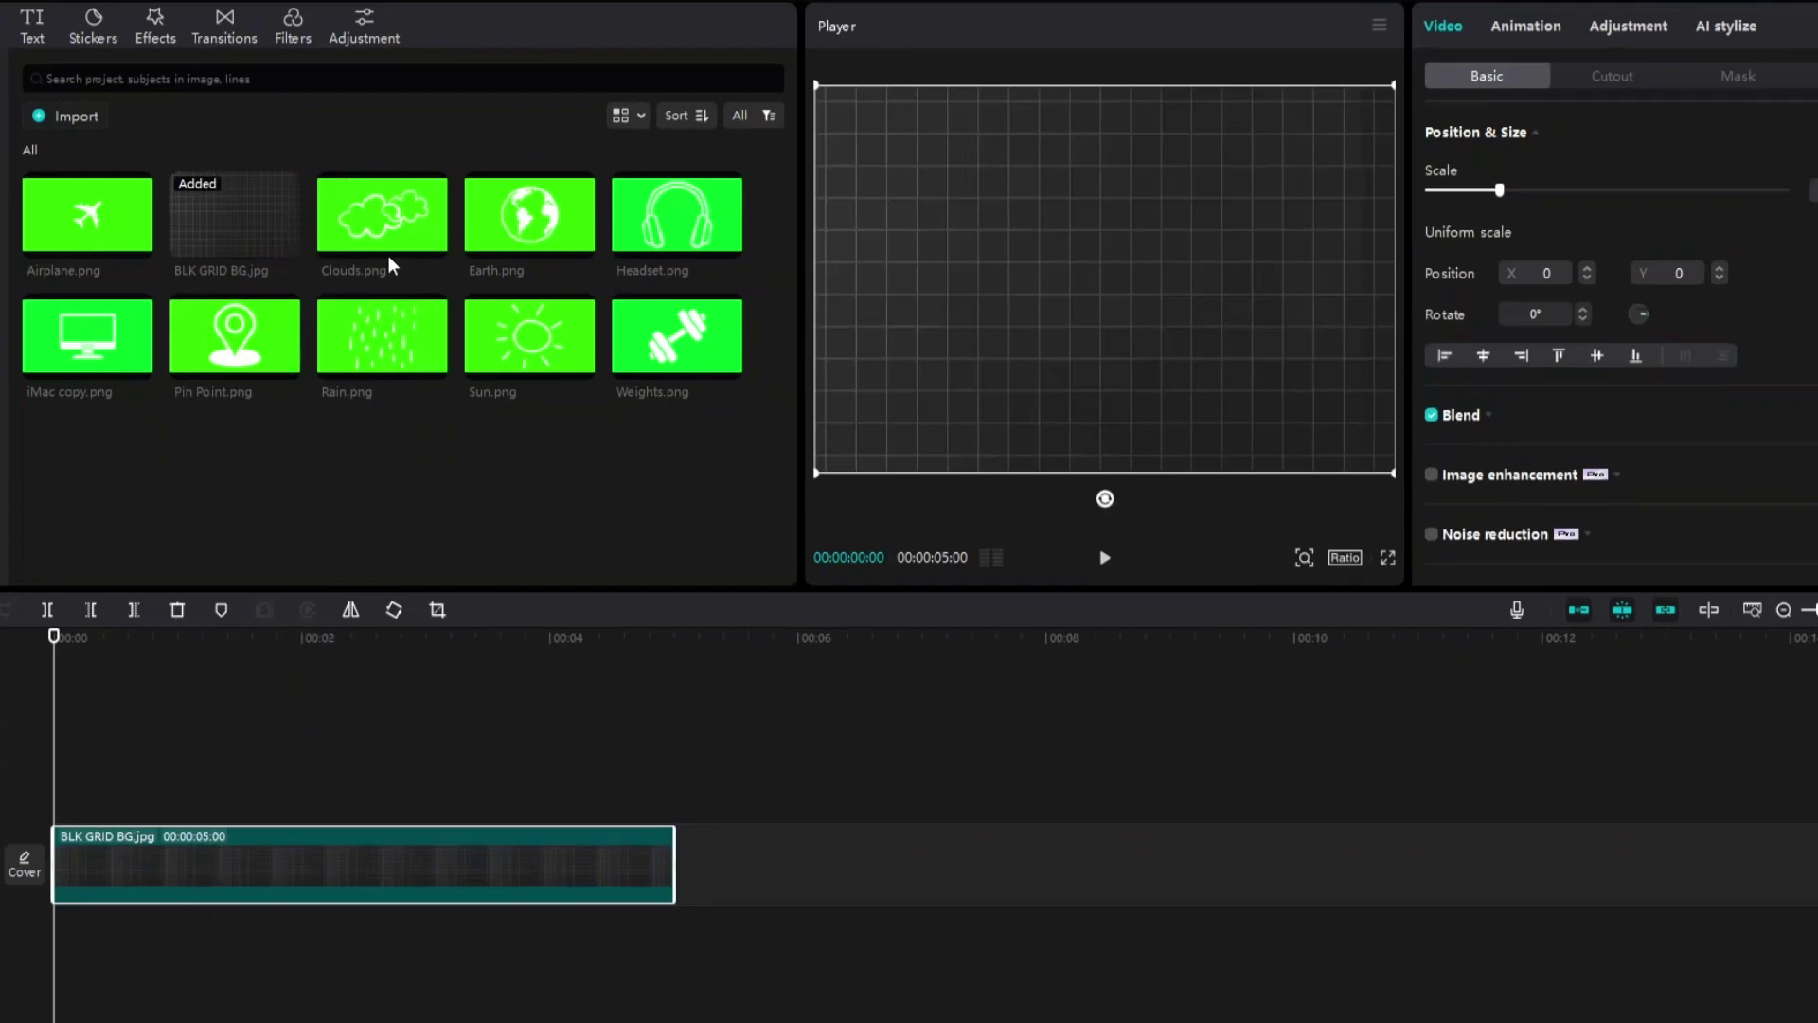
{"action": "left_click_drag", "start_coordinate": [543, 329], "coordinate": [49, 796]}
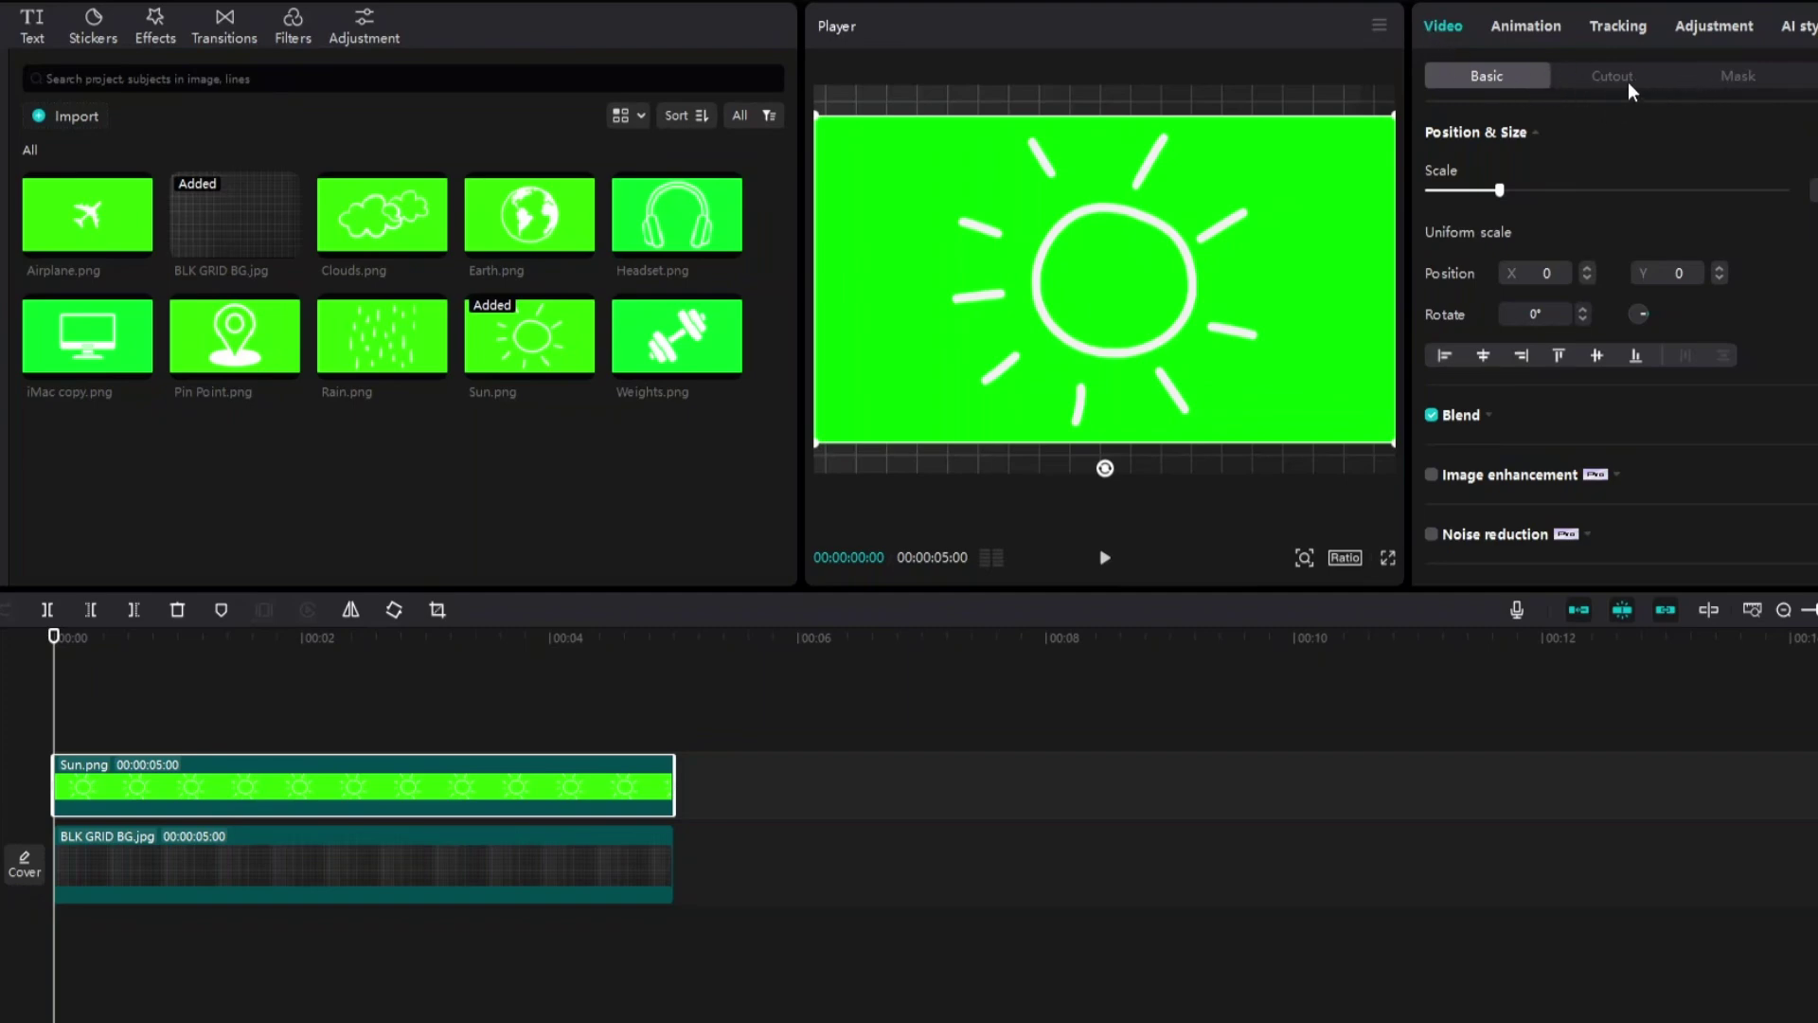
- Key out the green background of the Sun.png clip with Chroma key, and scale the sun down around the frame's centre
{"action": "left_click", "coordinate": [1592, 76]}
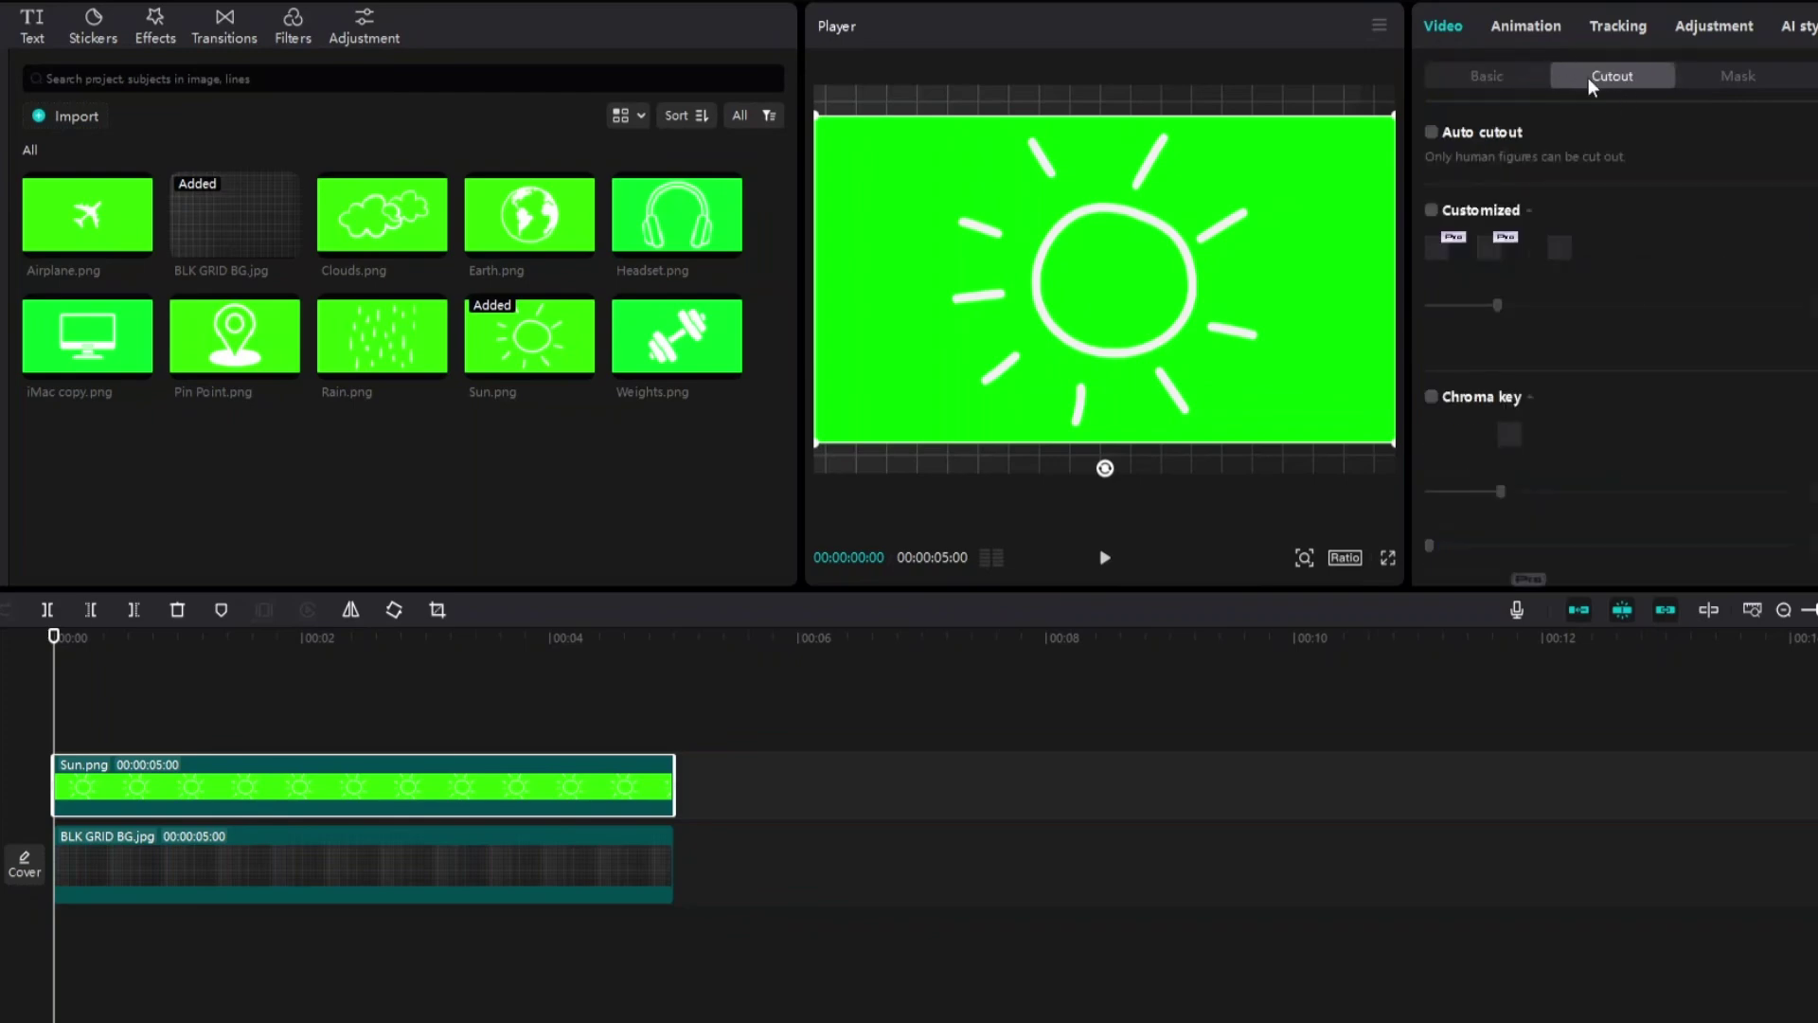
{"action": "left_click", "coordinate": [1431, 398]}
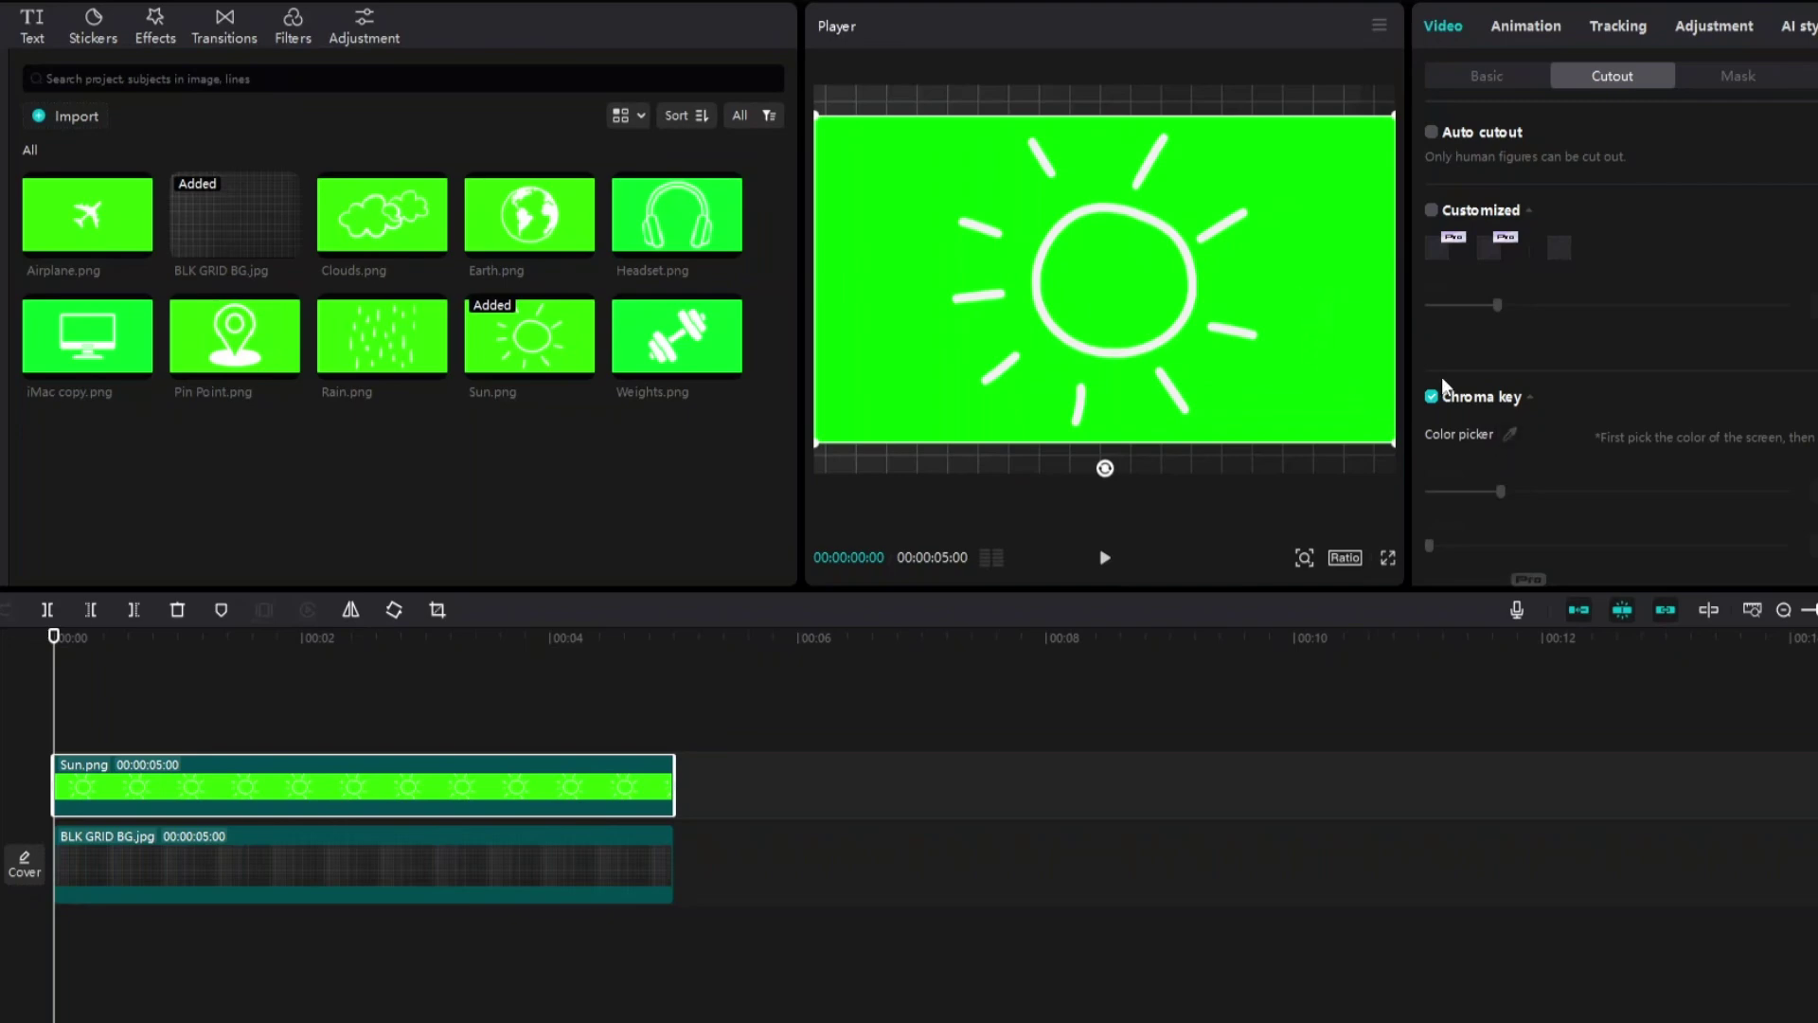
{"action": "left_click", "coordinate": [1509, 434]}
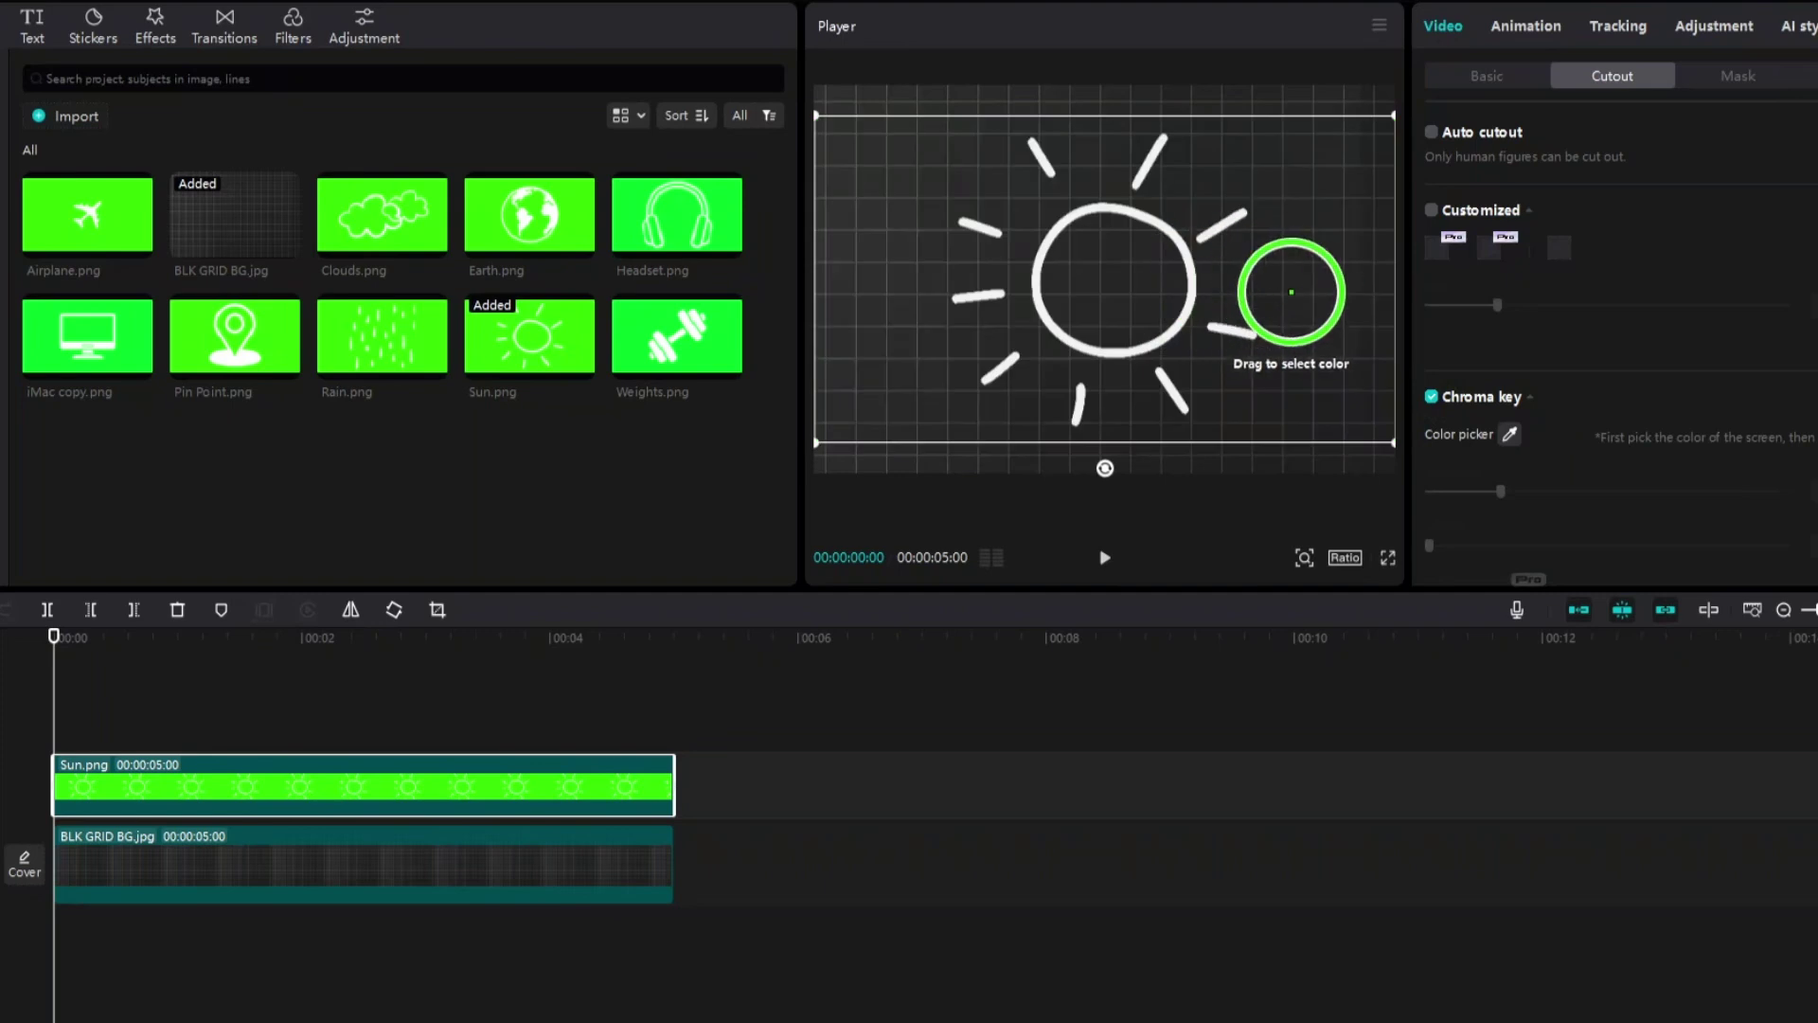
{"action": "left_click", "coordinate": [1354, 320]}
{"action": "mouse_move", "coordinate": [1321, 355]}
{"action": "left_mouse_down"}
{"action": "mouse_move", "coordinate": [1305, 321]}
{"action": "mouse_move", "coordinate": [1297, 364]}
{"action": "mouse_move", "coordinate": [1313, 358]}
{"action": "left_mouse_up"}
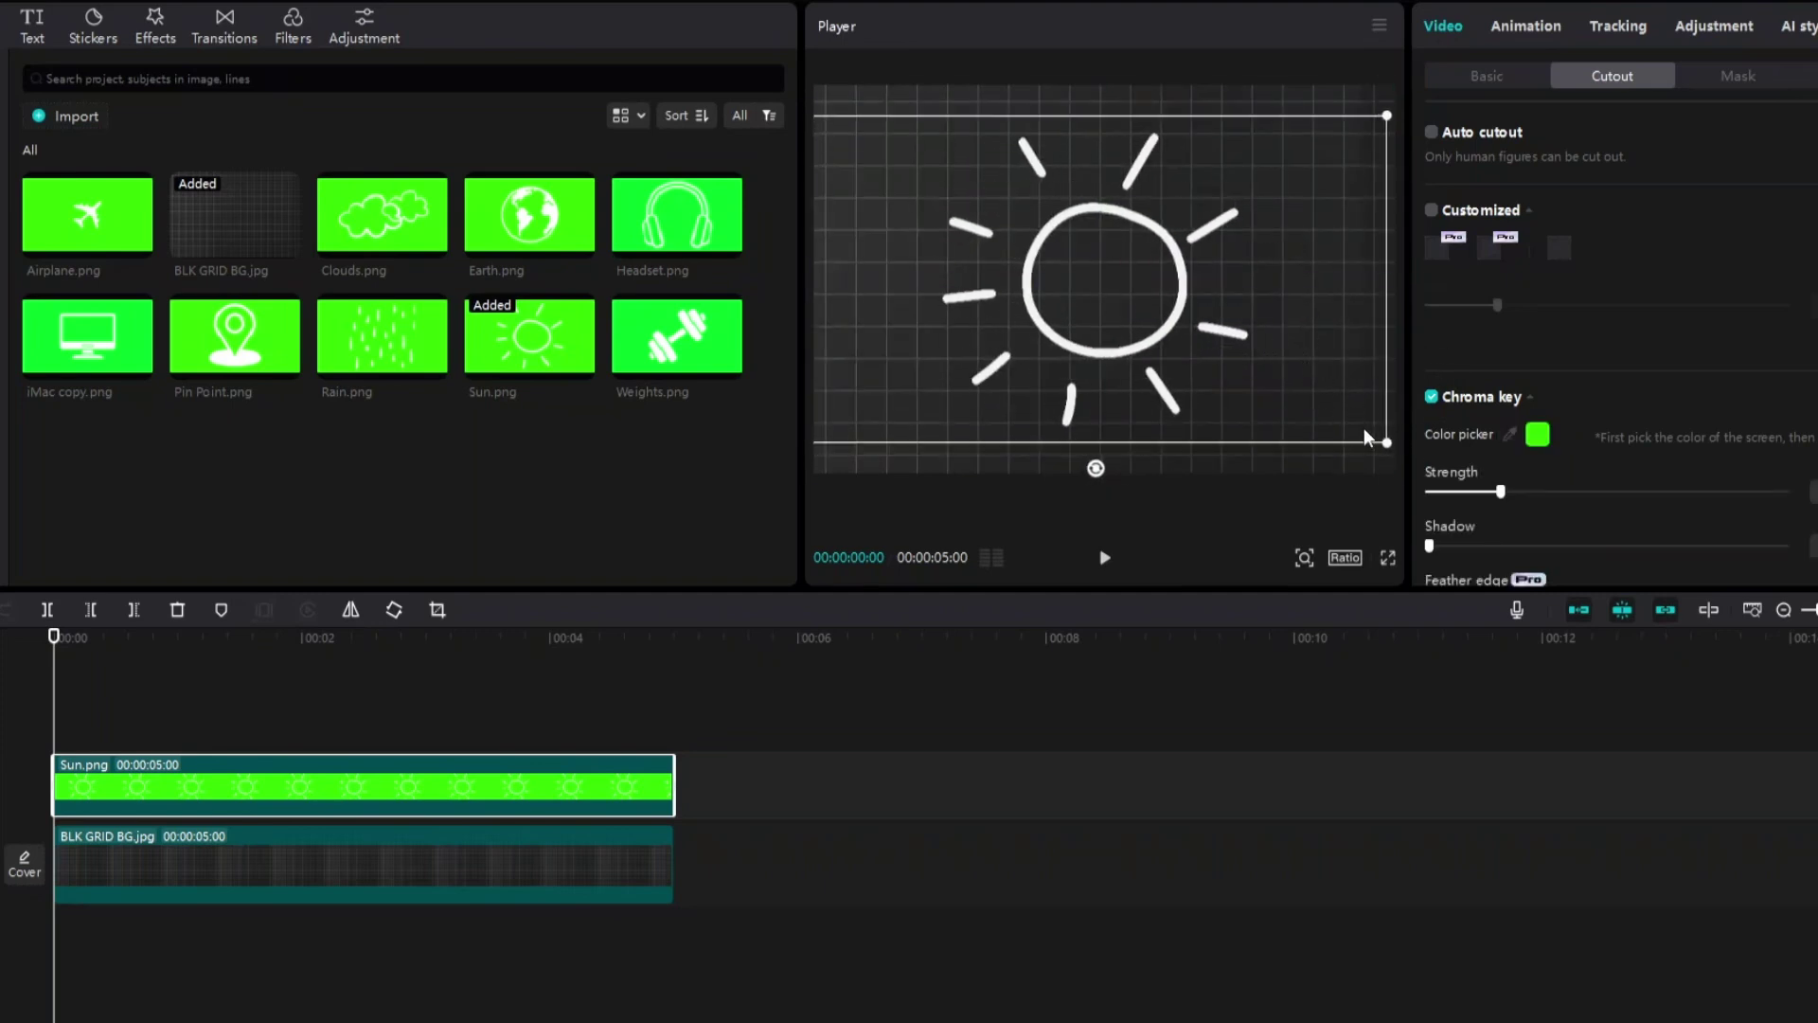
{"action": "left_click_drag", "start_coordinate": [1385, 440], "coordinate": [1222, 370]}
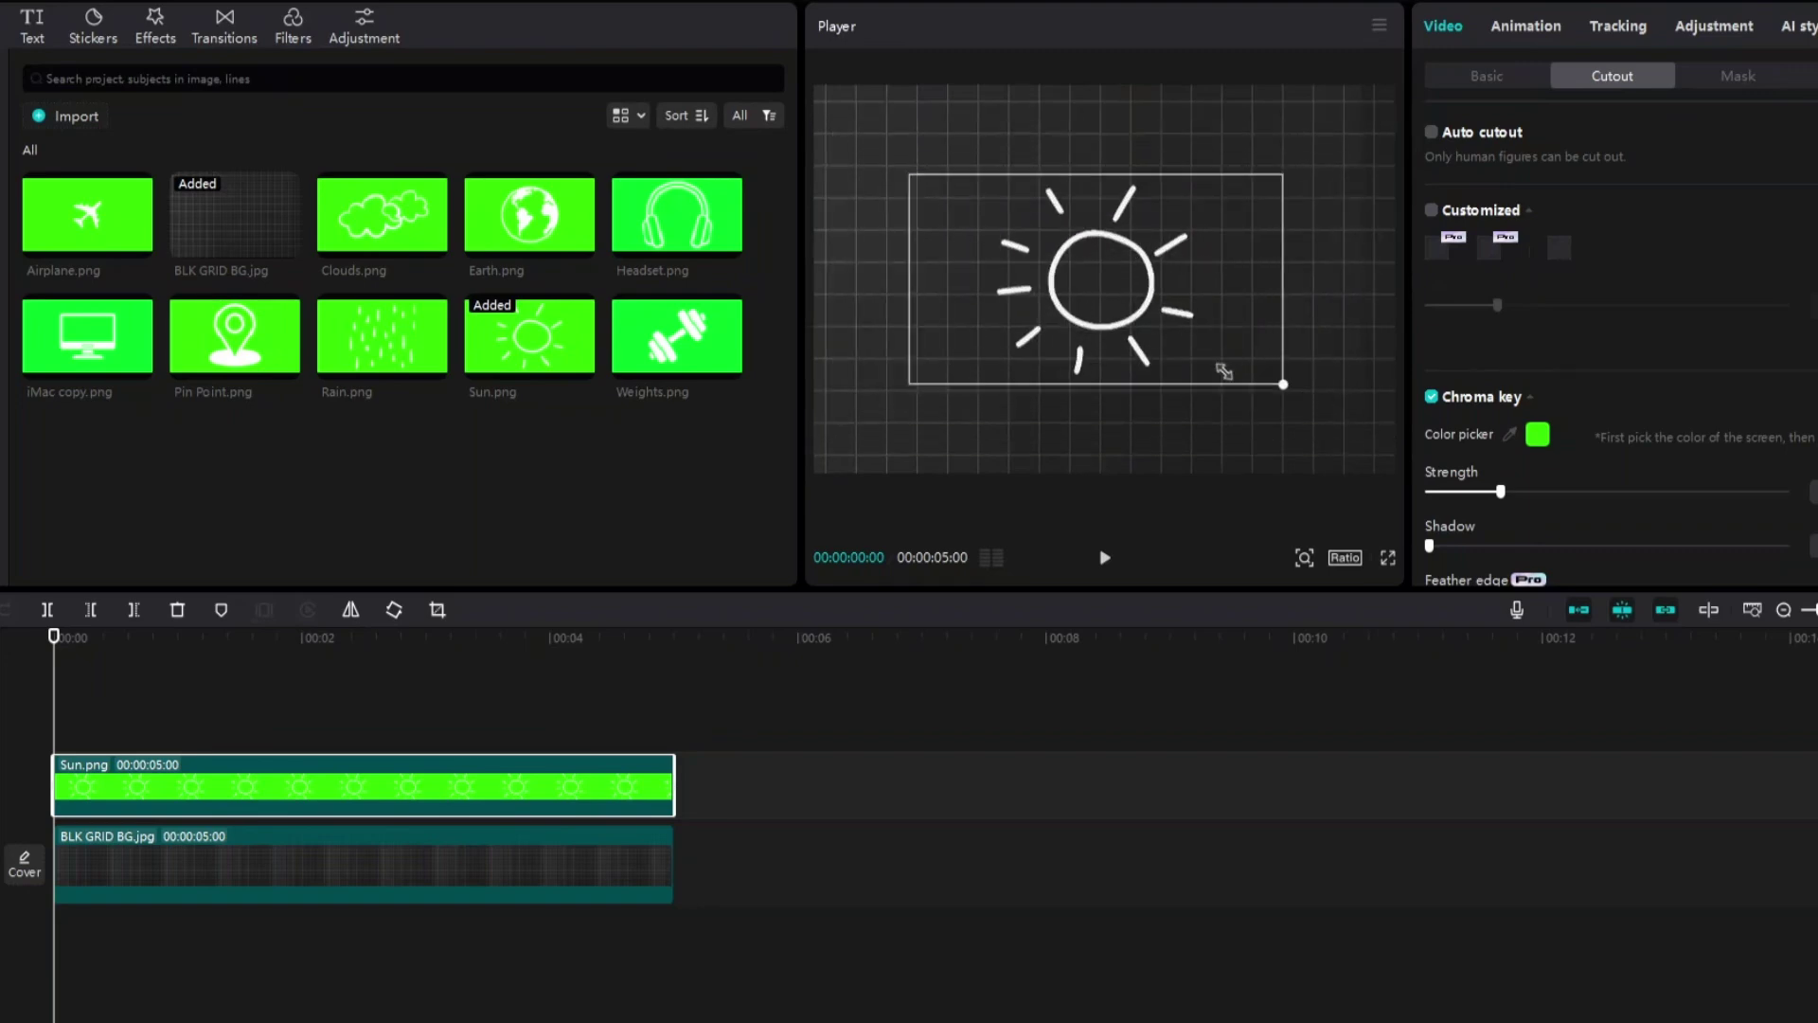
{"action": "left_click", "coordinate": [568, 473]}
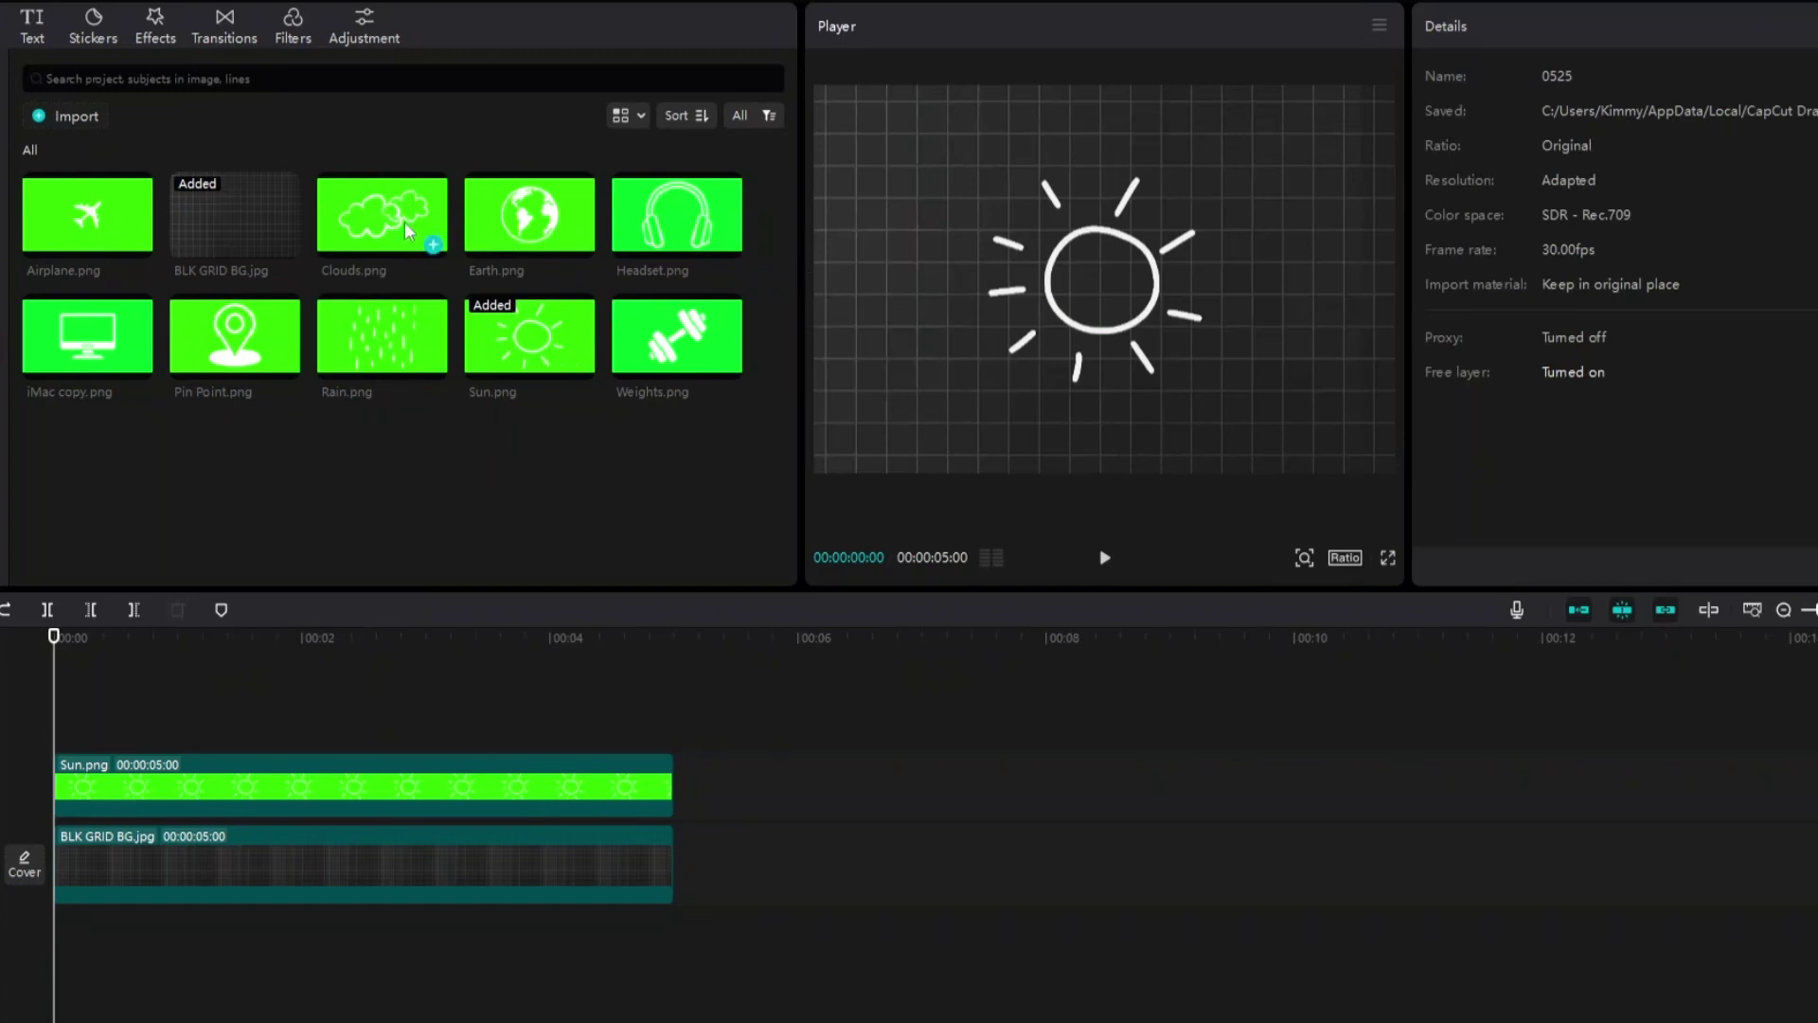
- Add Clouds.png on a track above the sun from the timeline start and key out its green background with Chroma key
{"action": "left_click_drag", "start_coordinate": [405, 221], "coordinate": [53, 722]}
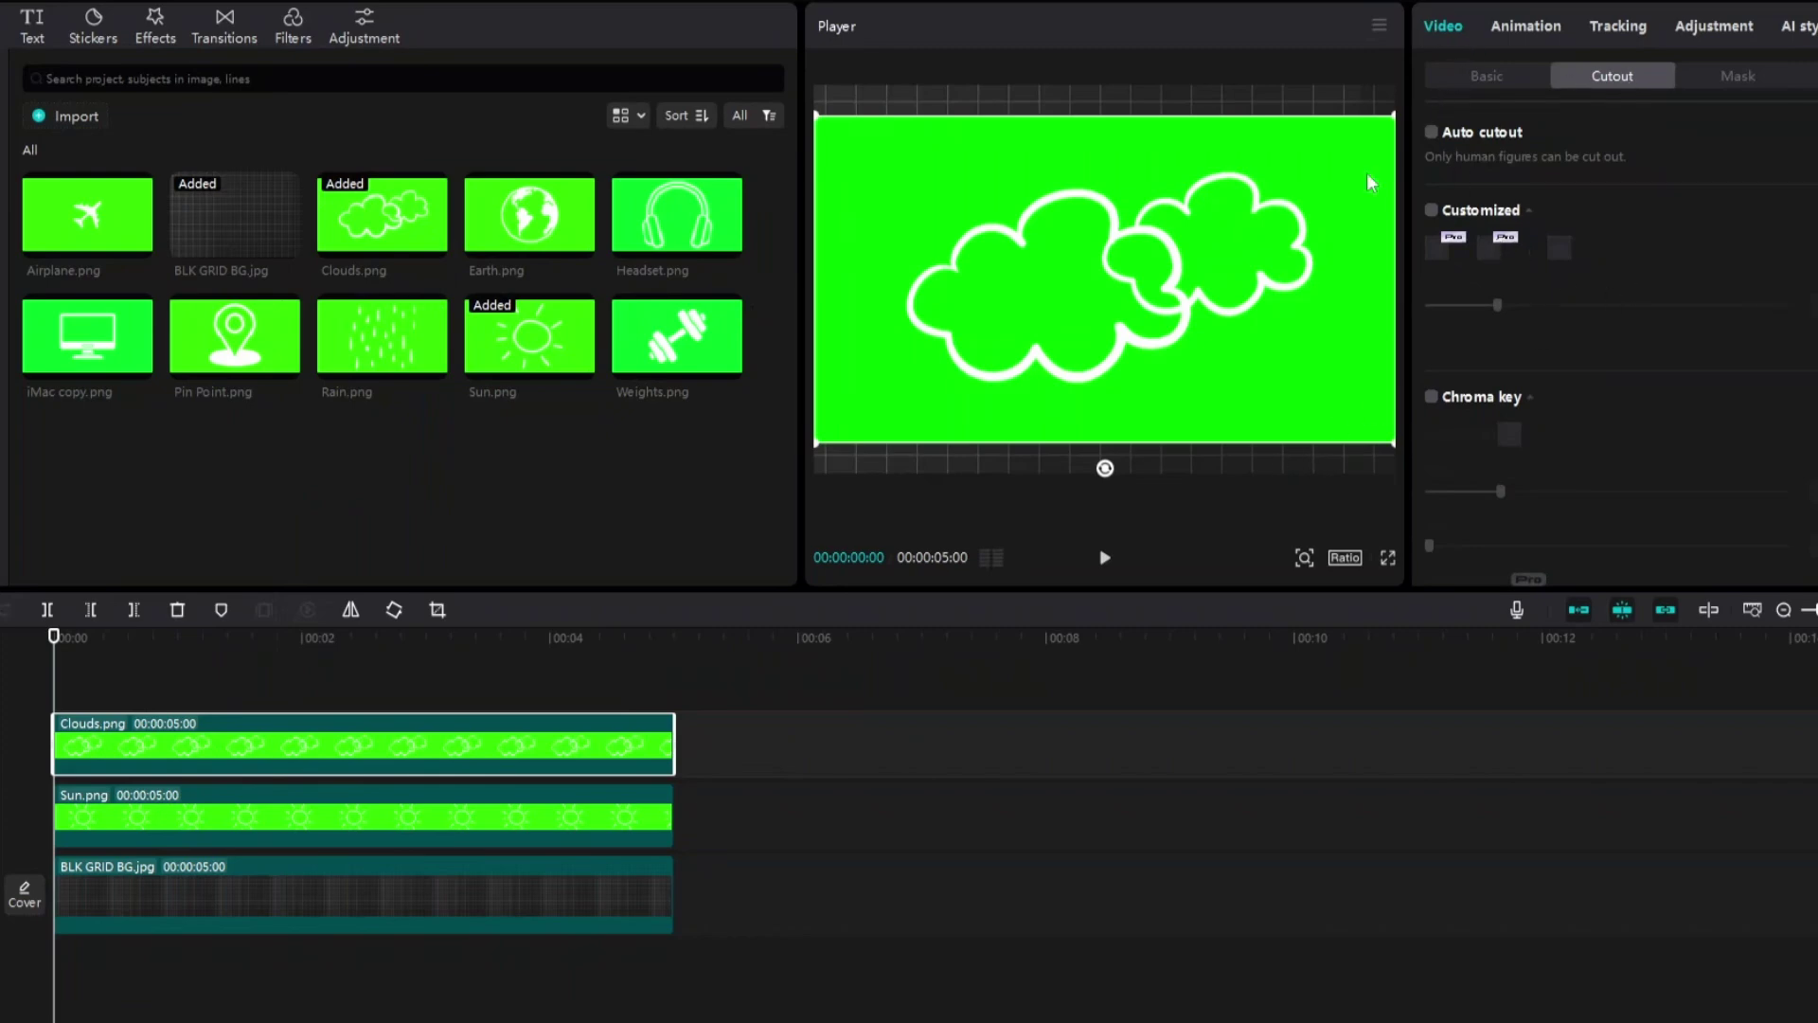
{"action": "left_click", "coordinate": [1431, 398]}
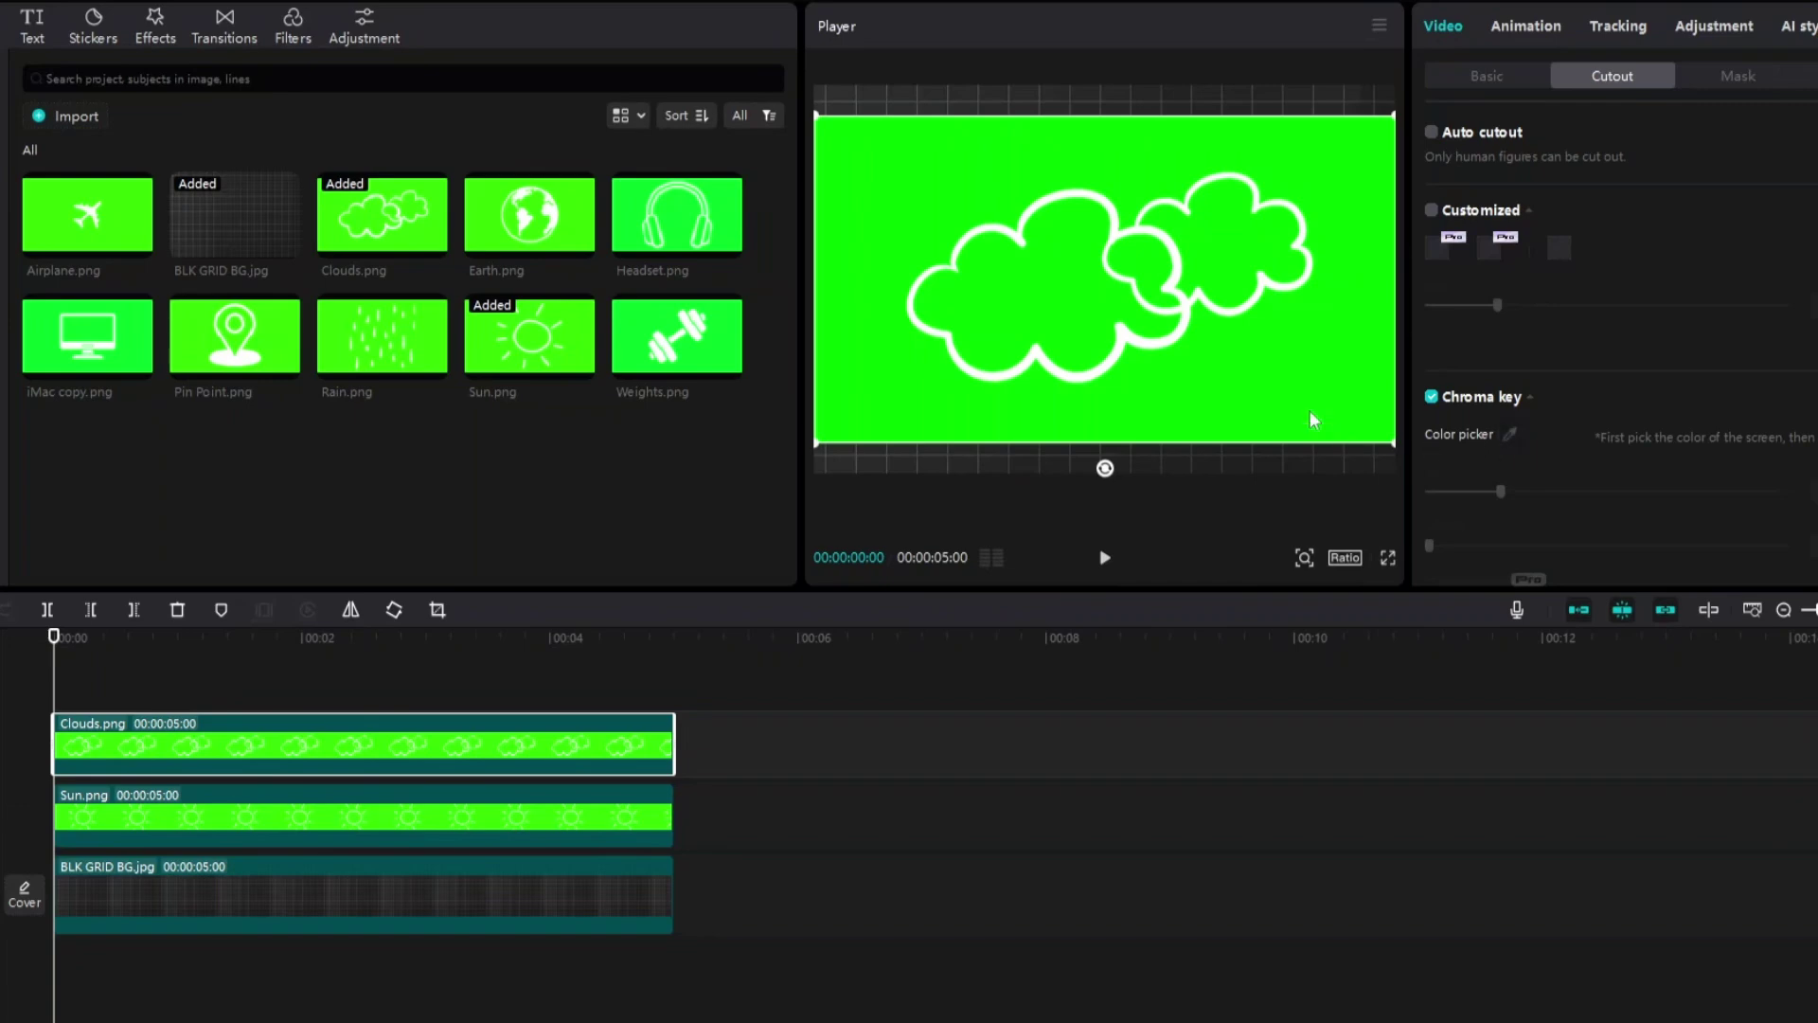
{"action": "left_click", "coordinate": [1504, 437]}
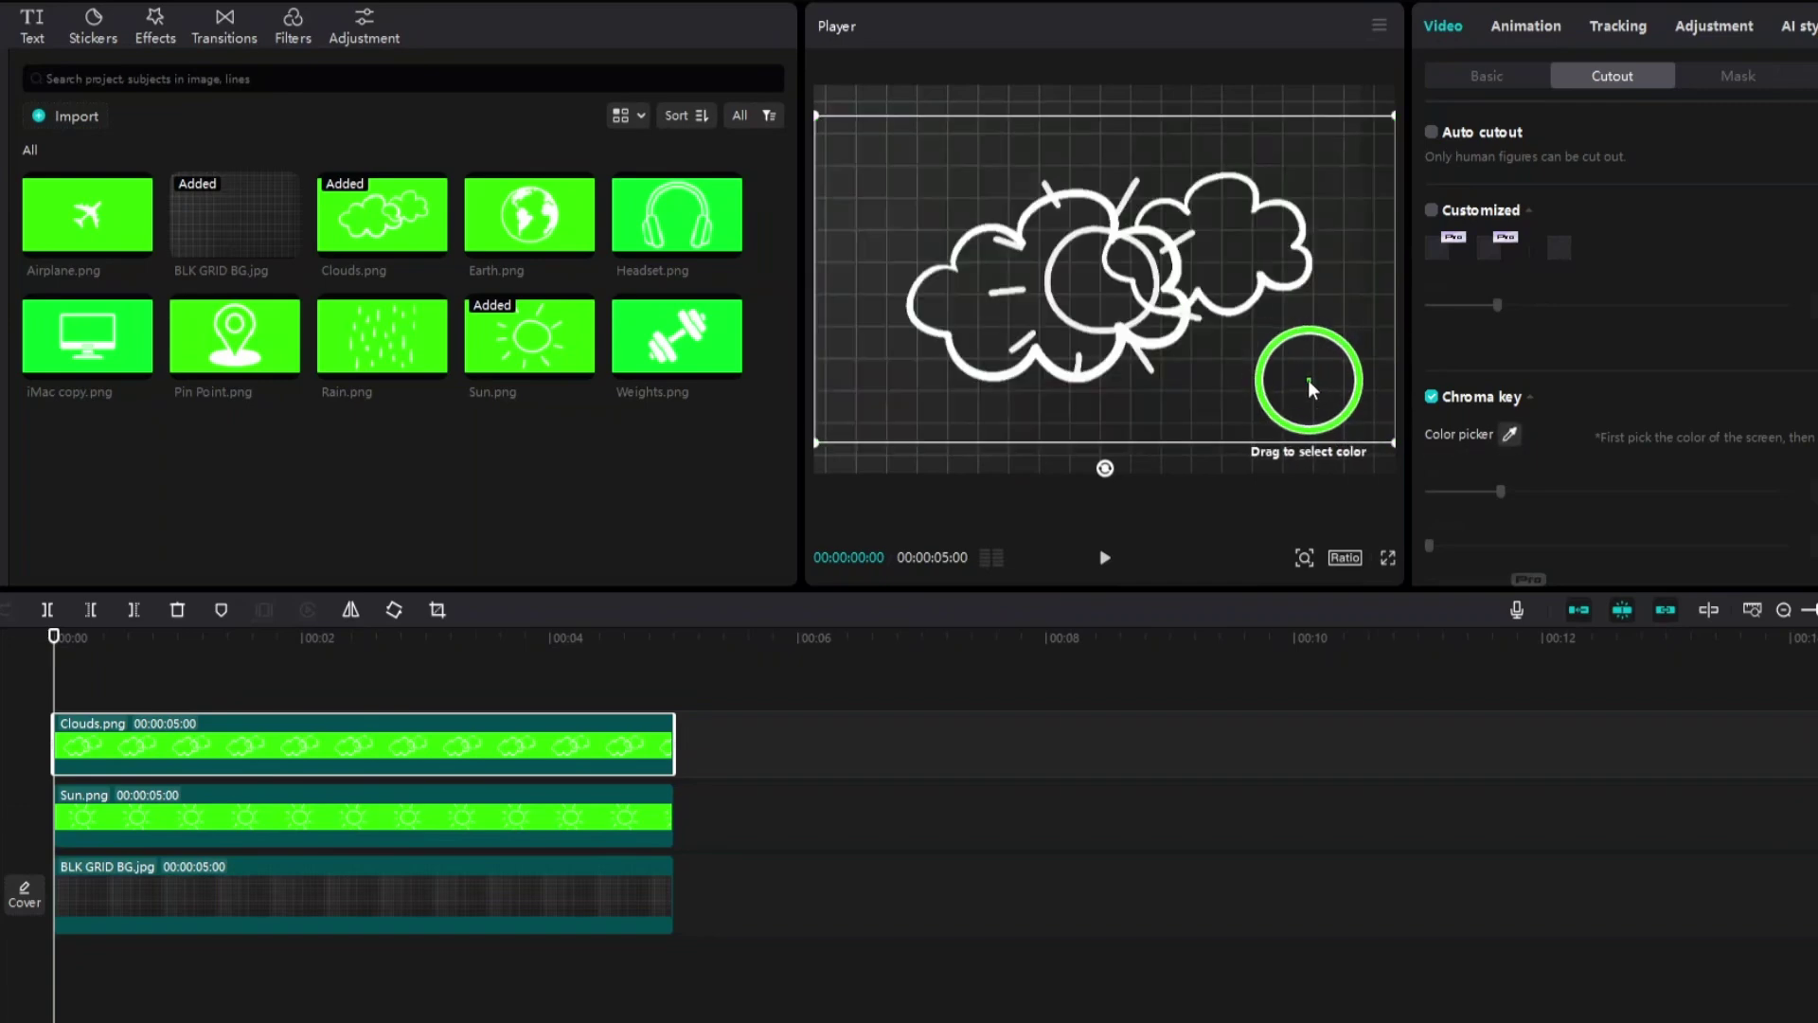
{"action": "left_click", "coordinate": [1309, 379]}
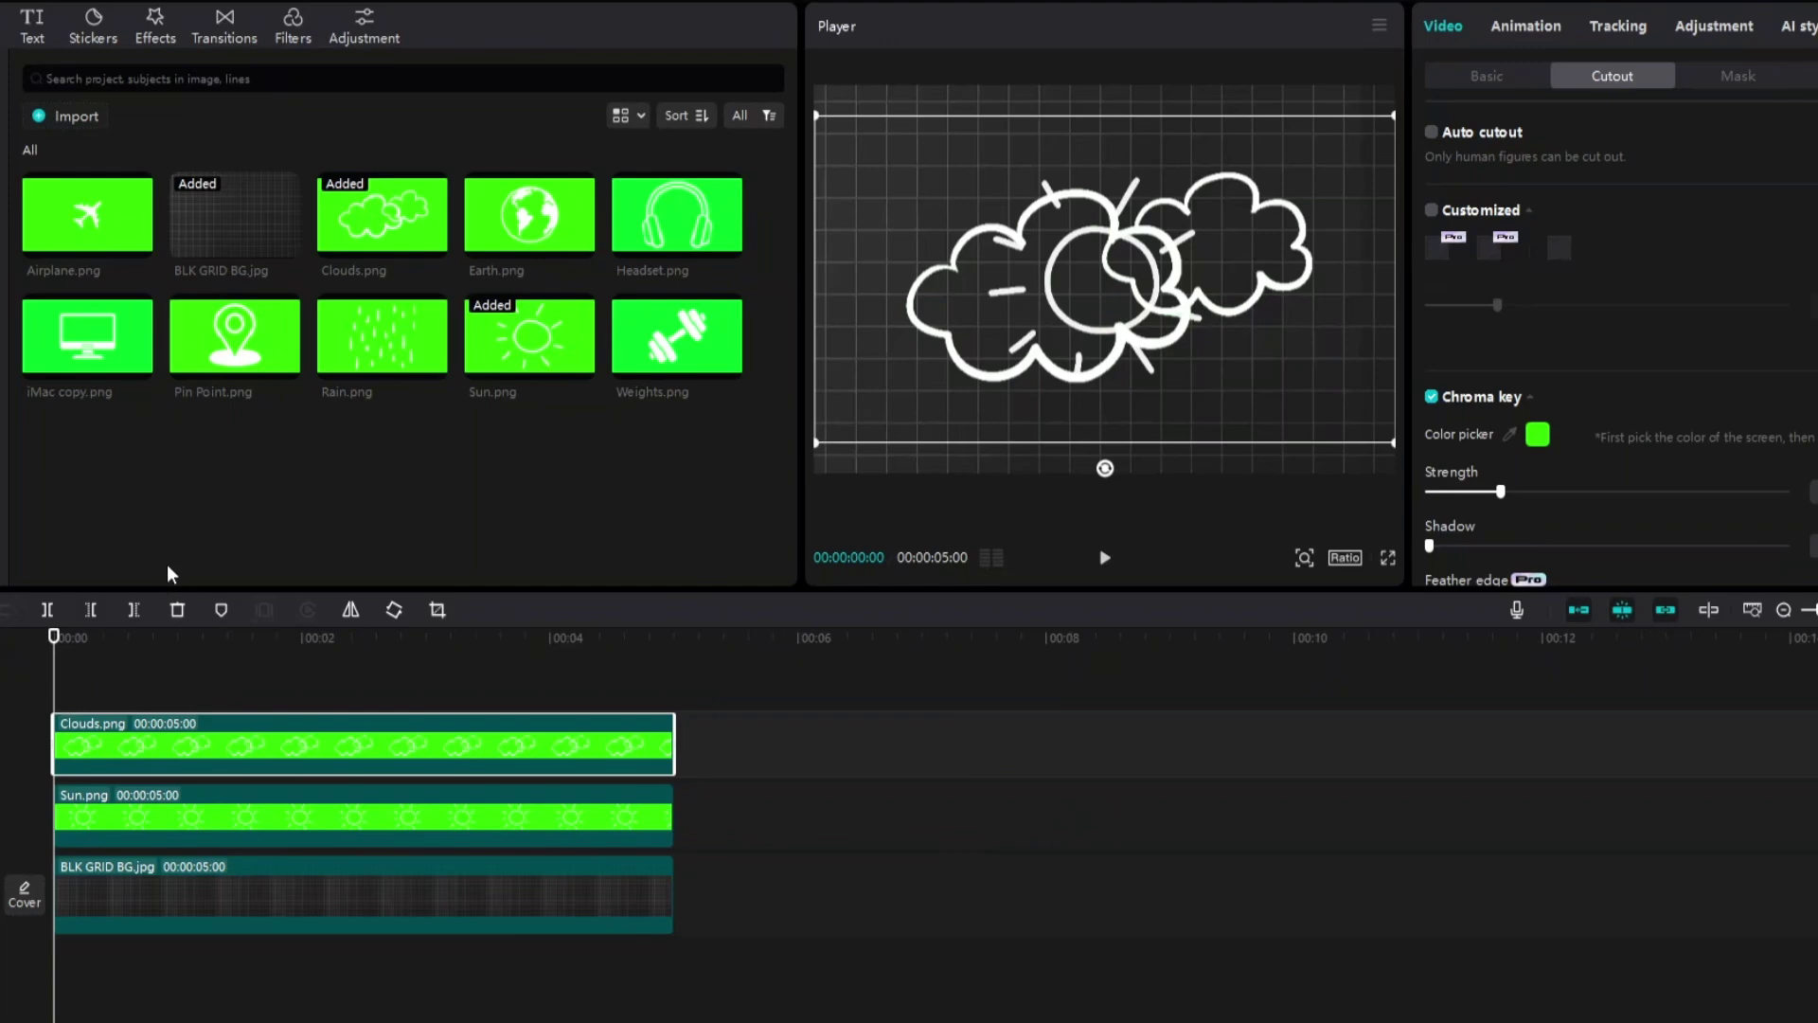
- Search the effects for "black noise" and apply the Black Noise video effect to the BLK GRID BG.jpg clip
{"action": "left_click", "coordinate": [240, 876]}
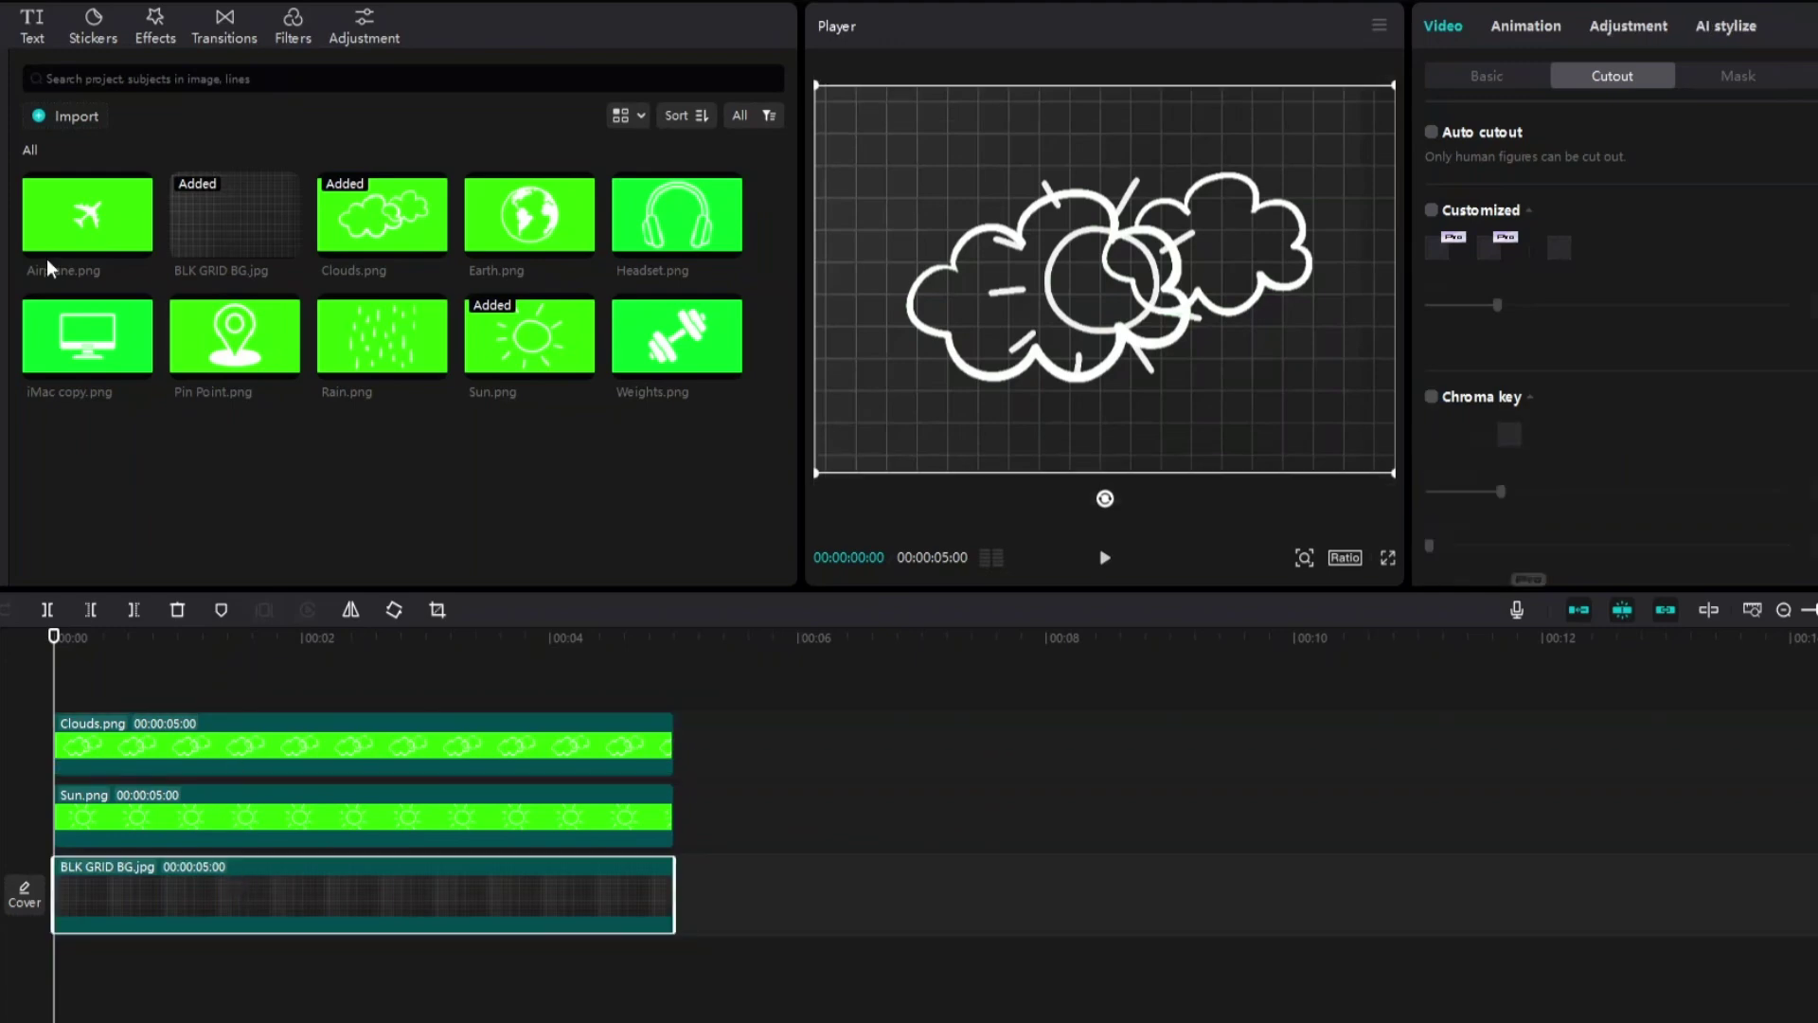
{"action": "left_click", "coordinate": [156, 34]}
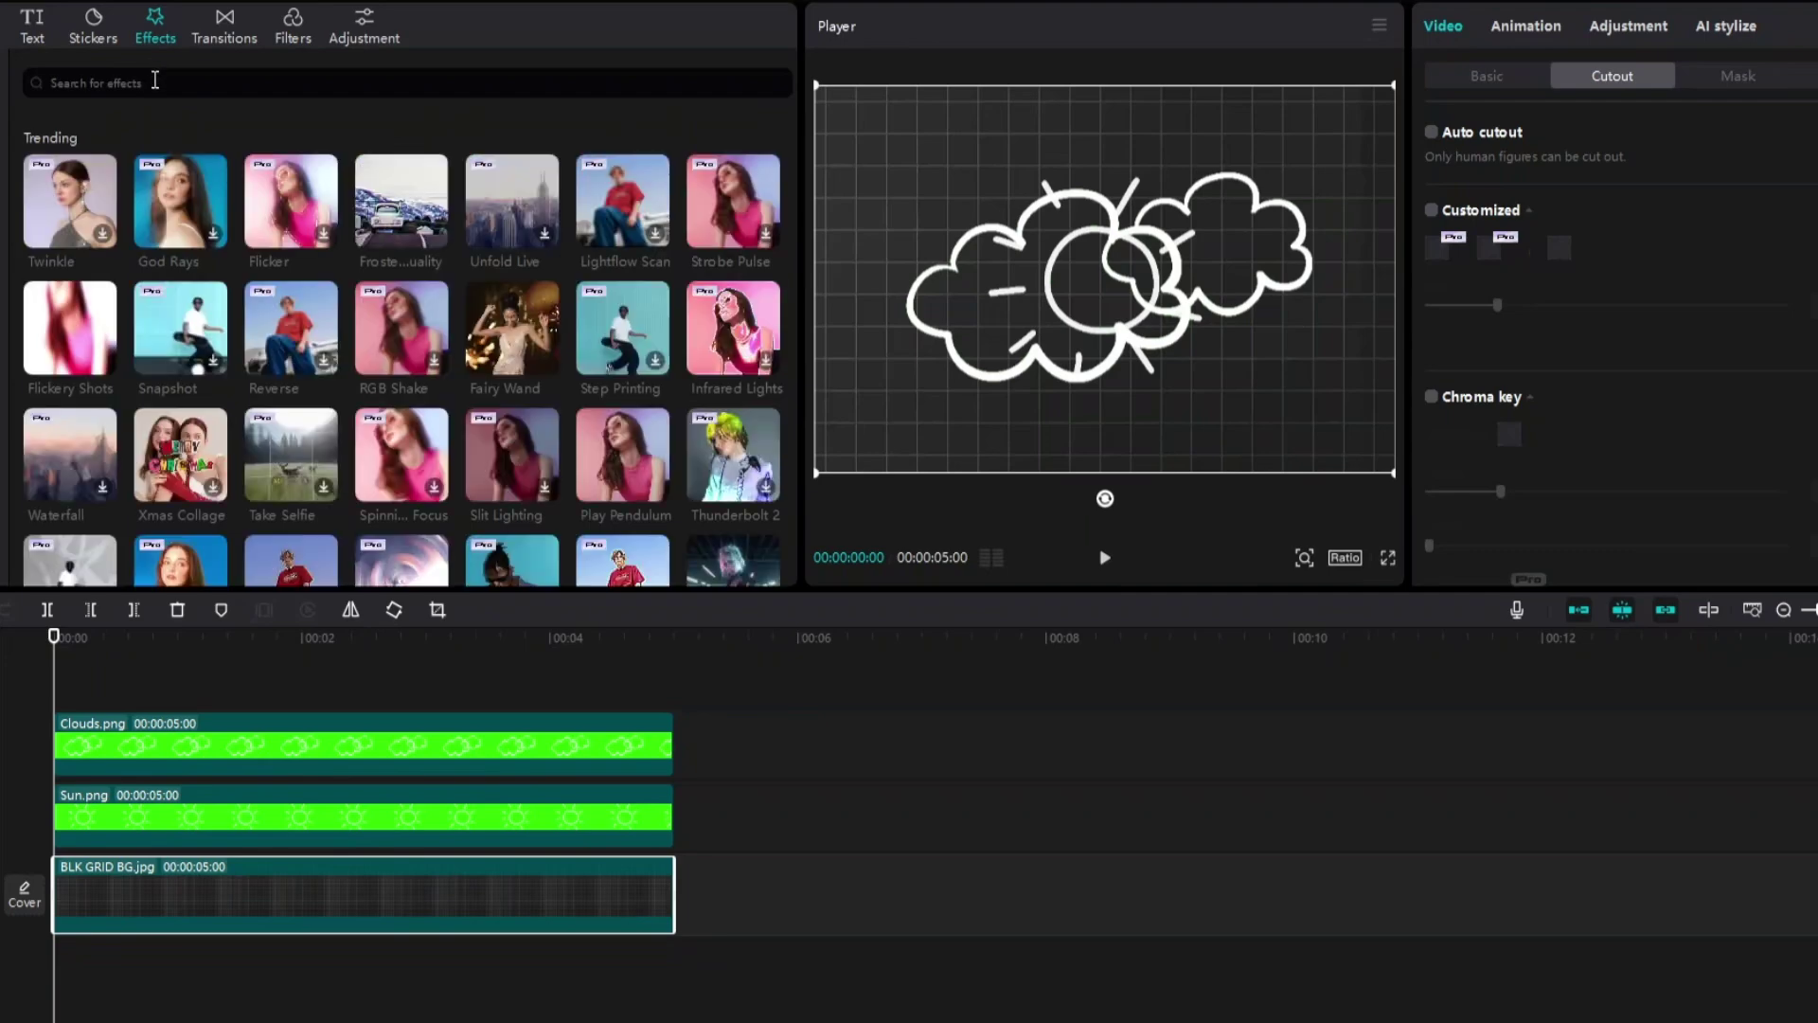
{"action": "left_click", "coordinate": [191, 85]}
{"action": "type", "text": "black n"}
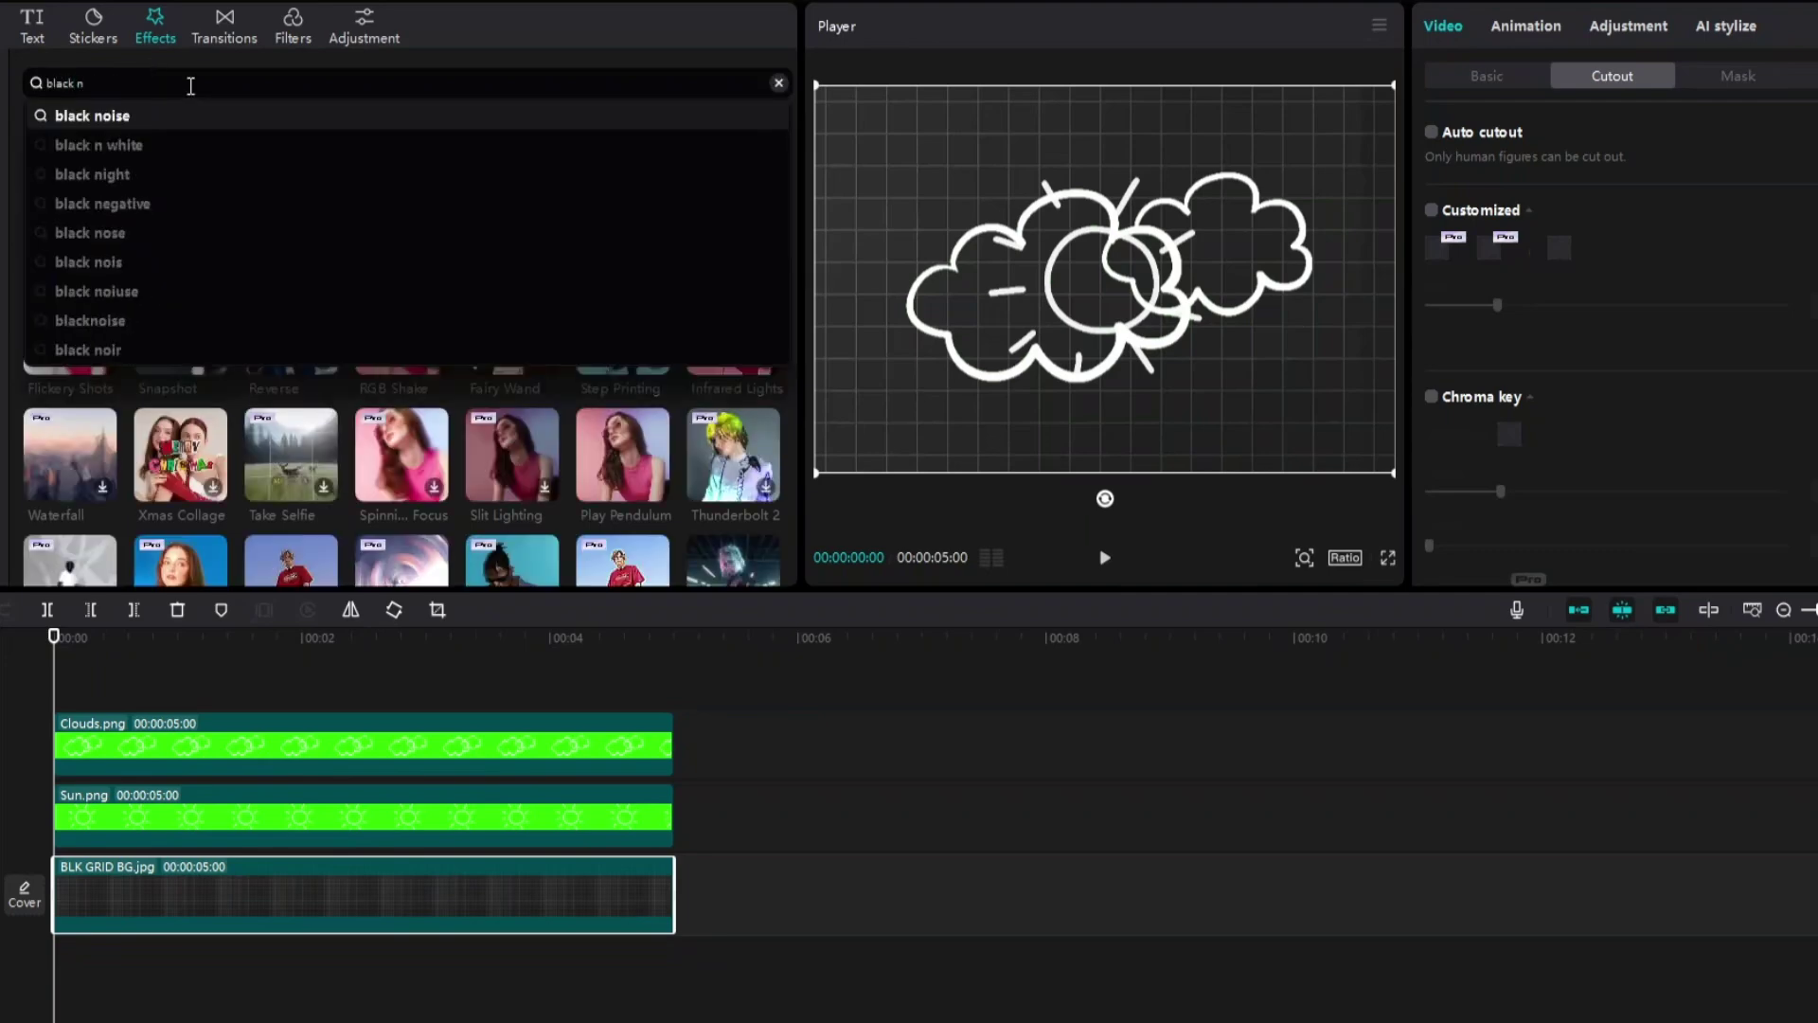
{"action": "type", "text": "oise"}
{"action": "key", "text": "Return"}
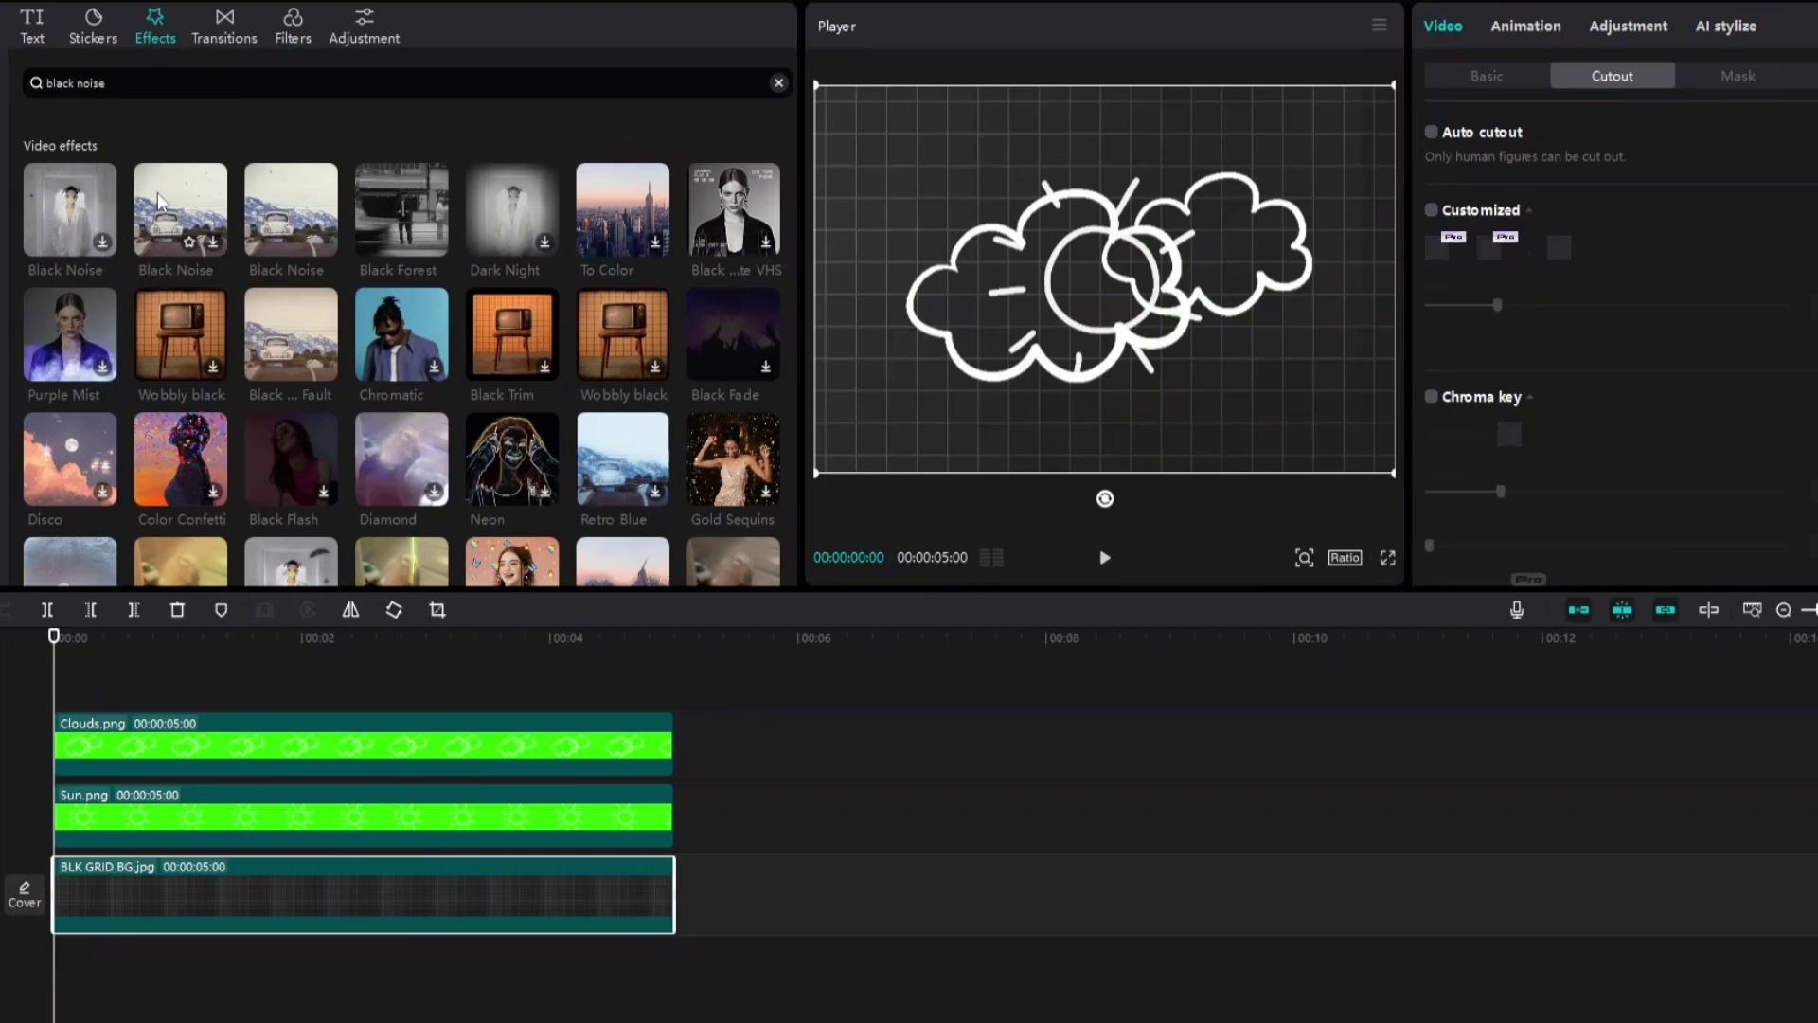
{"action": "left_click_drag", "start_coordinate": [159, 201], "coordinate": [142, 890]}
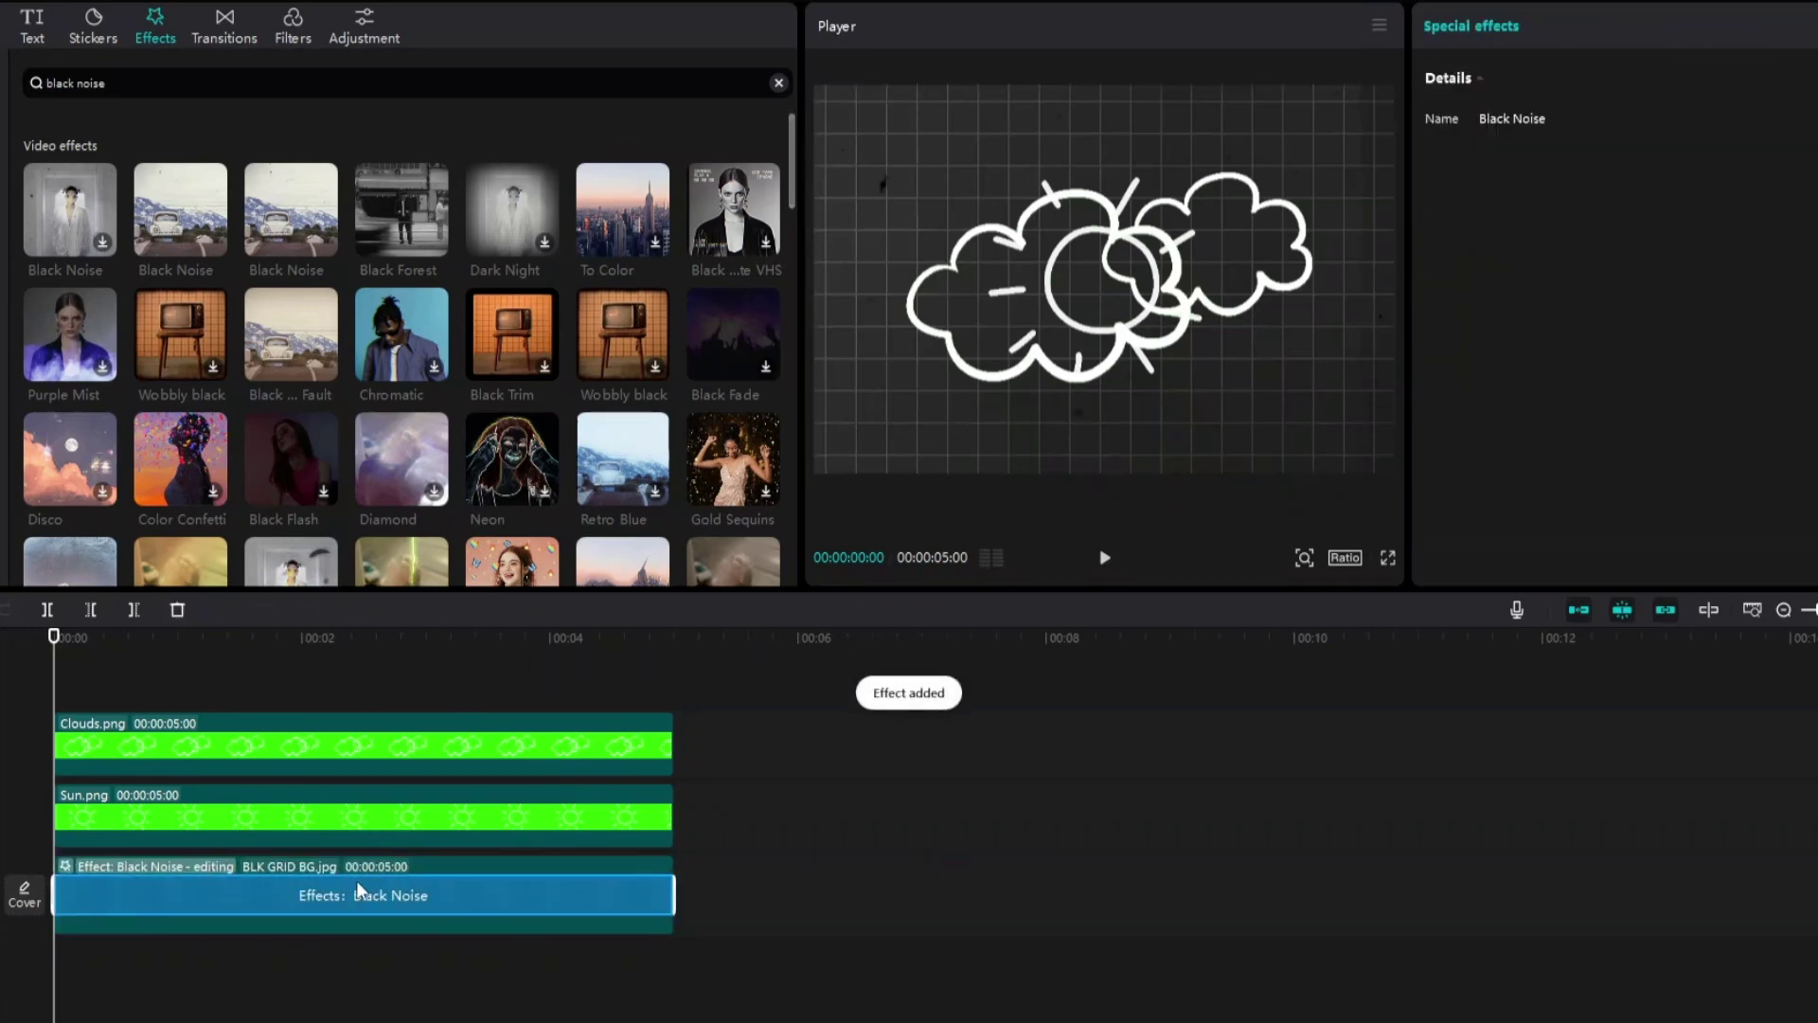
- Play back the timeline to check the Black Noise effect on the grid background
{"action": "left_click", "coordinate": [356, 879]}
{"action": "scroll", "coordinate": [1258, 387], "scroll_direction": "down", "scroll_amount": 5}
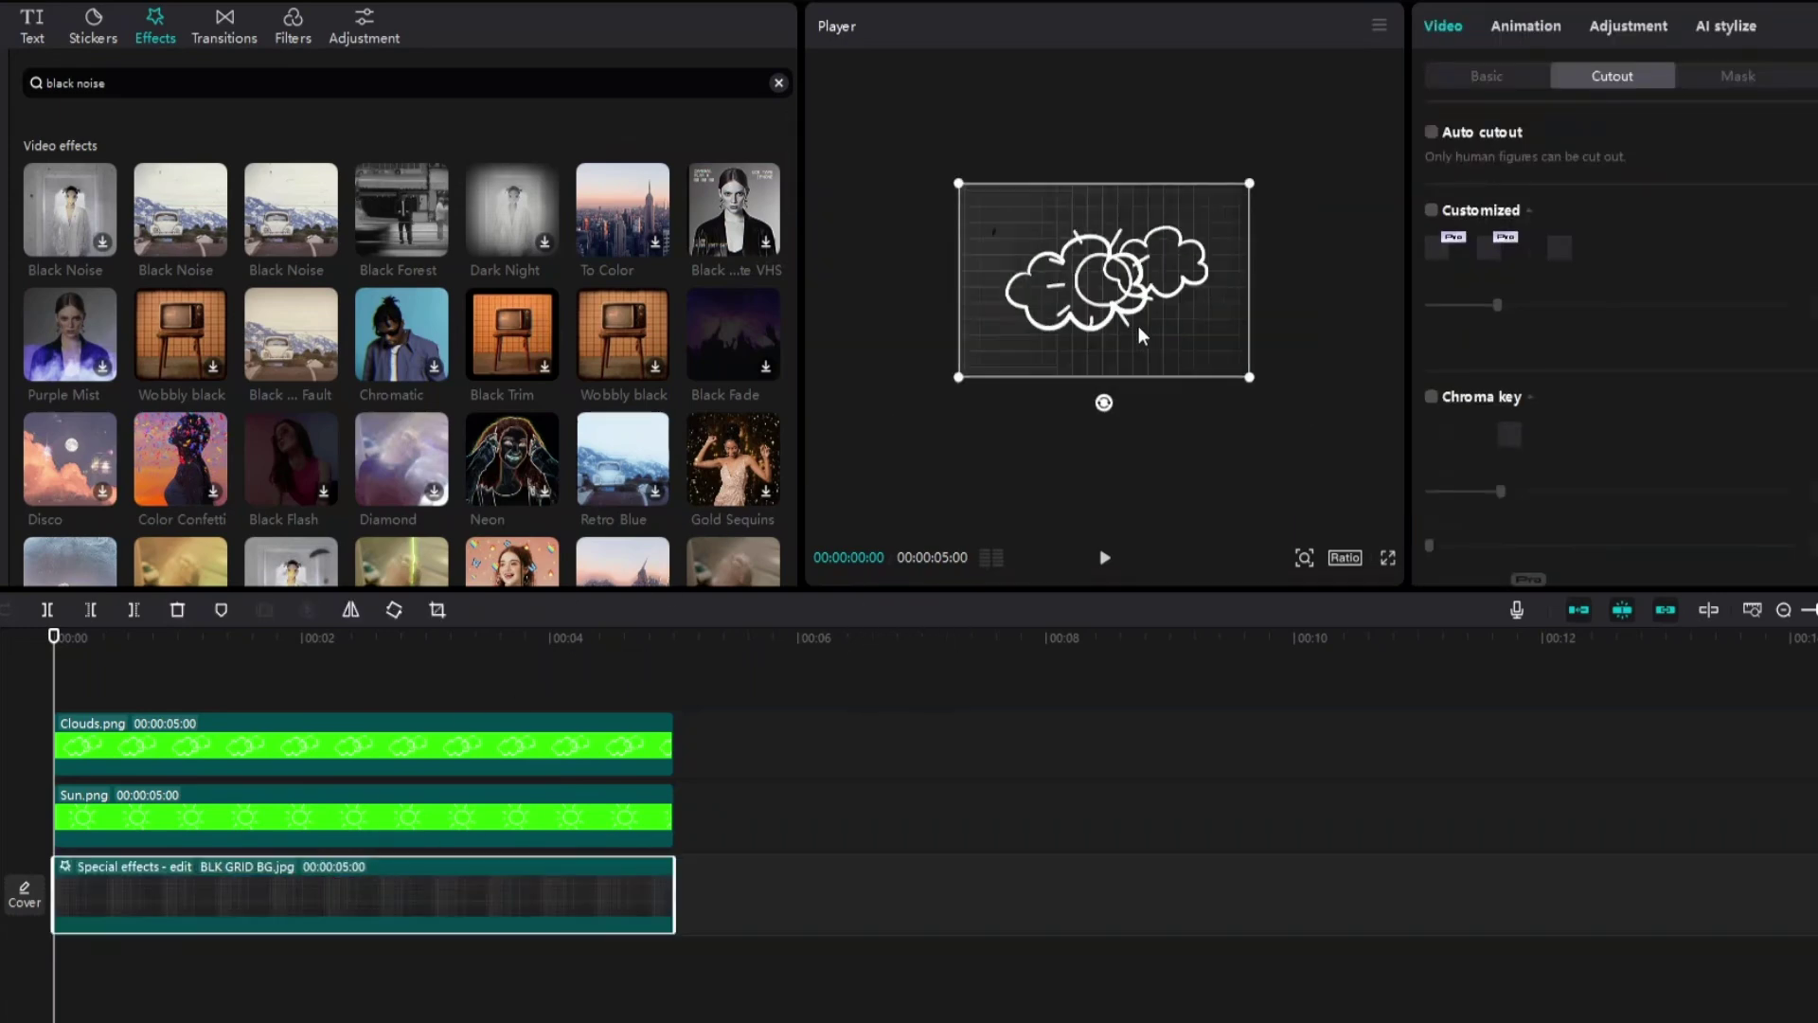
{"action": "key", "text": "space"}
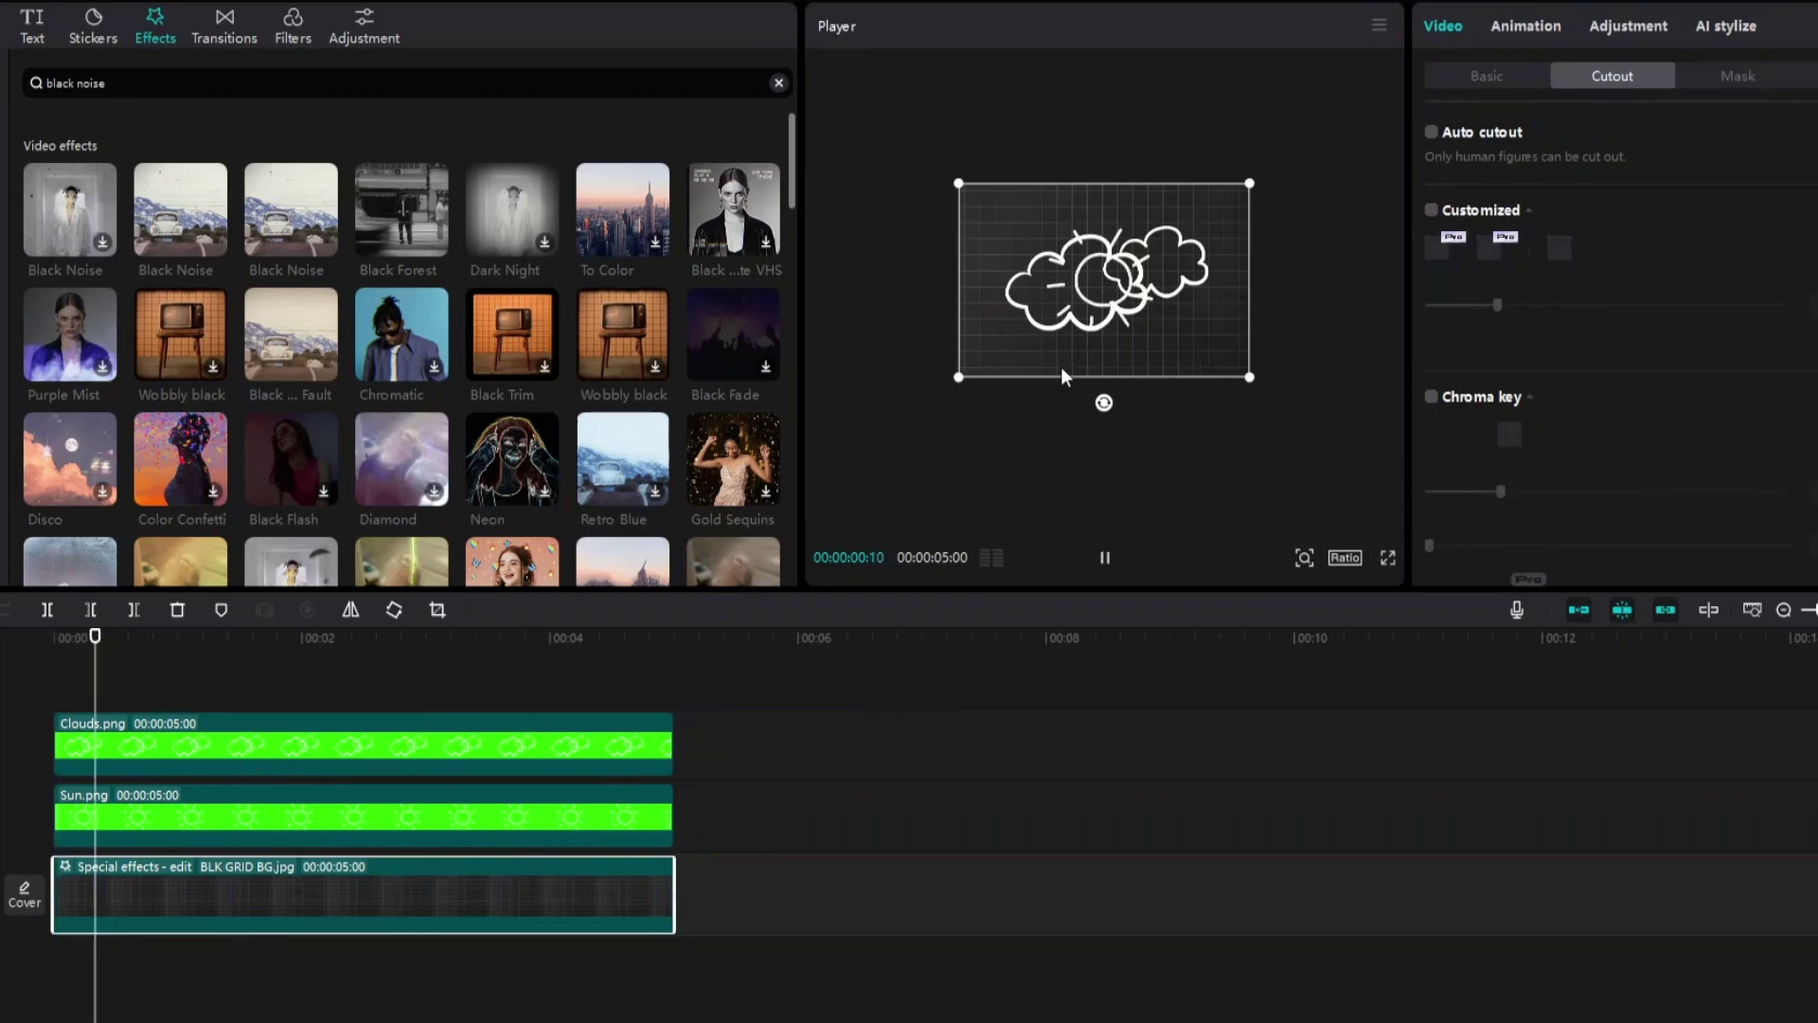
{"action": "scroll", "coordinate": [1155, 379], "scroll_direction": "up", "scroll_amount": 3}
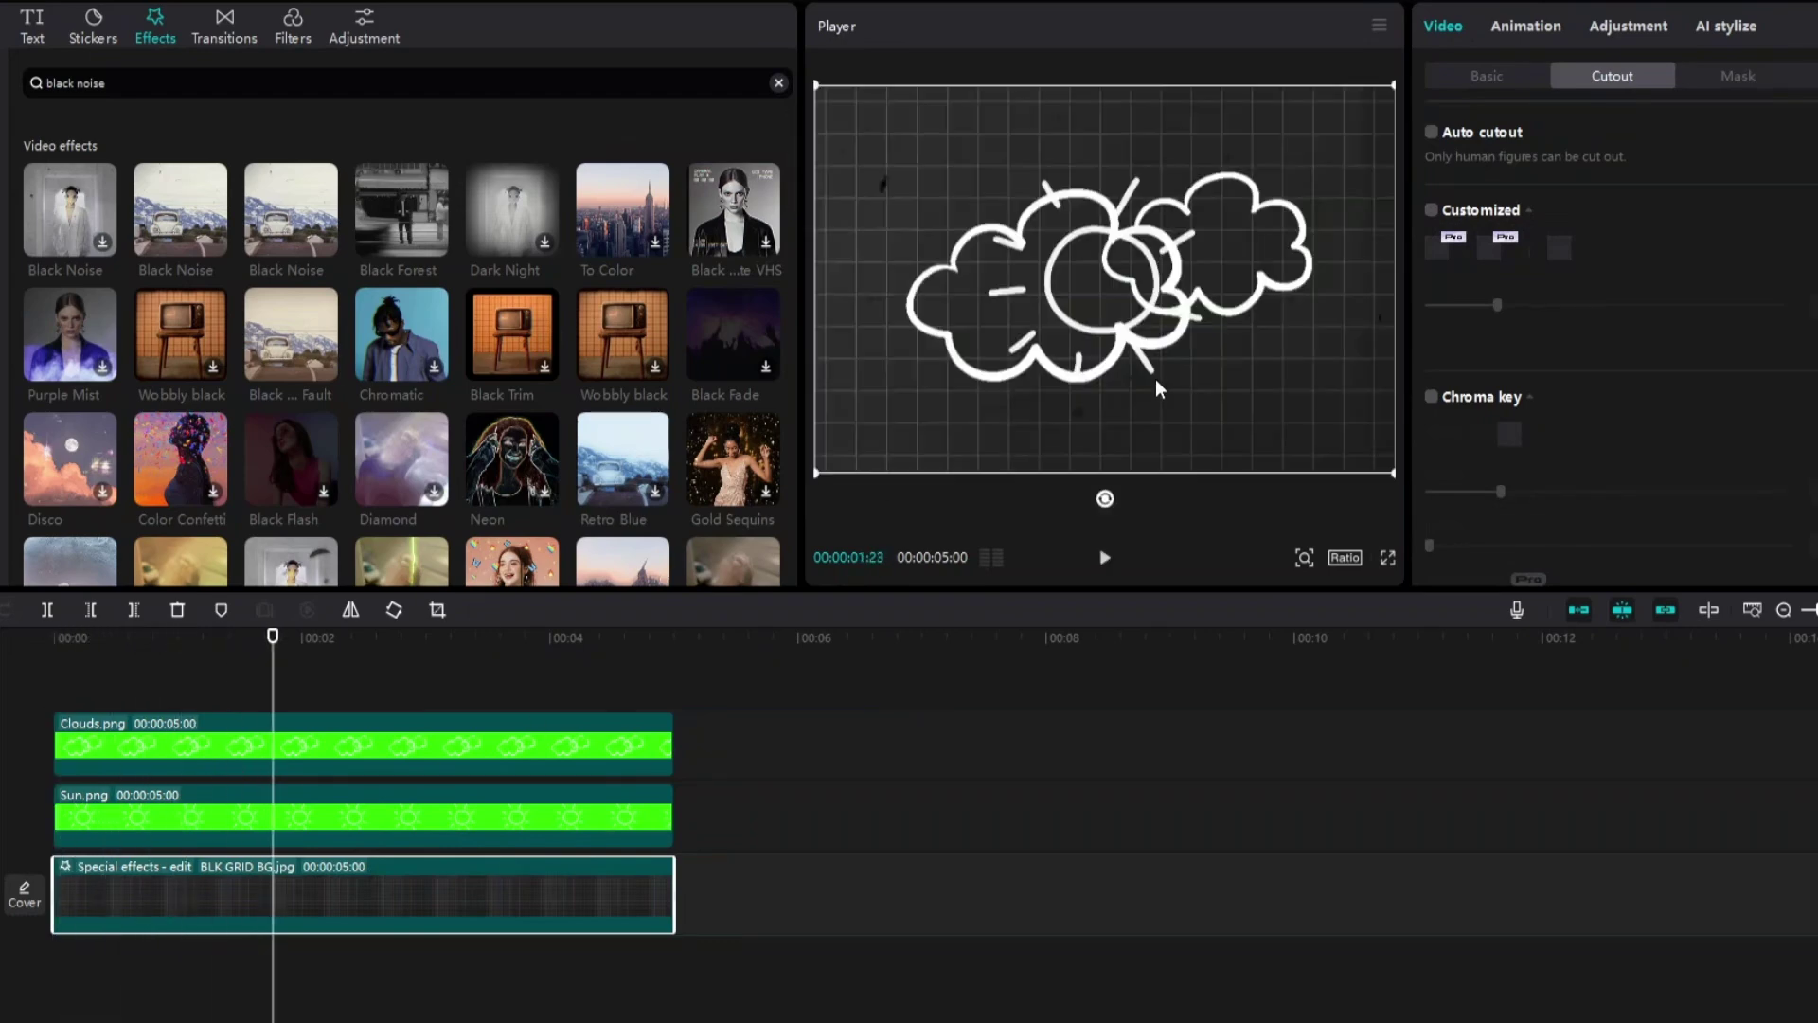
- Scale the clouds down and move them almost entirely beyond the left edge of the video frame
{"action": "left_click", "coordinate": [1080, 395]}
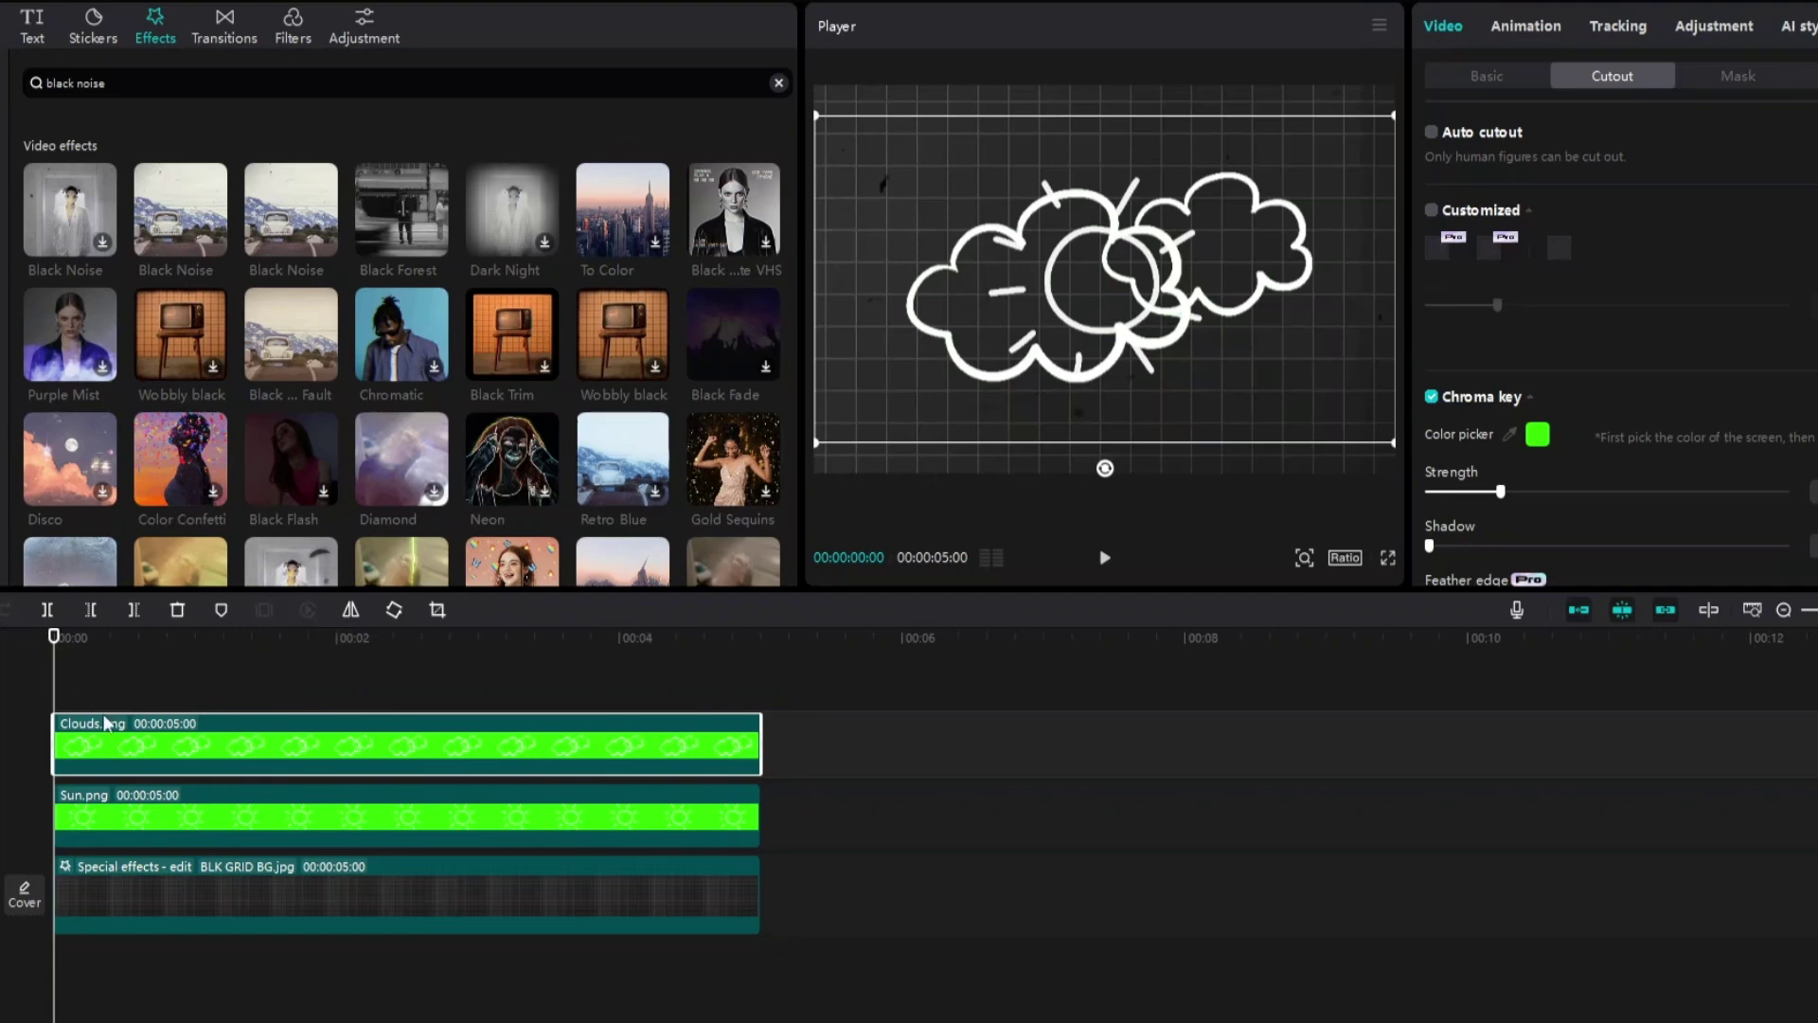
{"action": "scroll", "coordinate": [1185, 329], "scroll_direction": "down", "scroll_amount": 3}
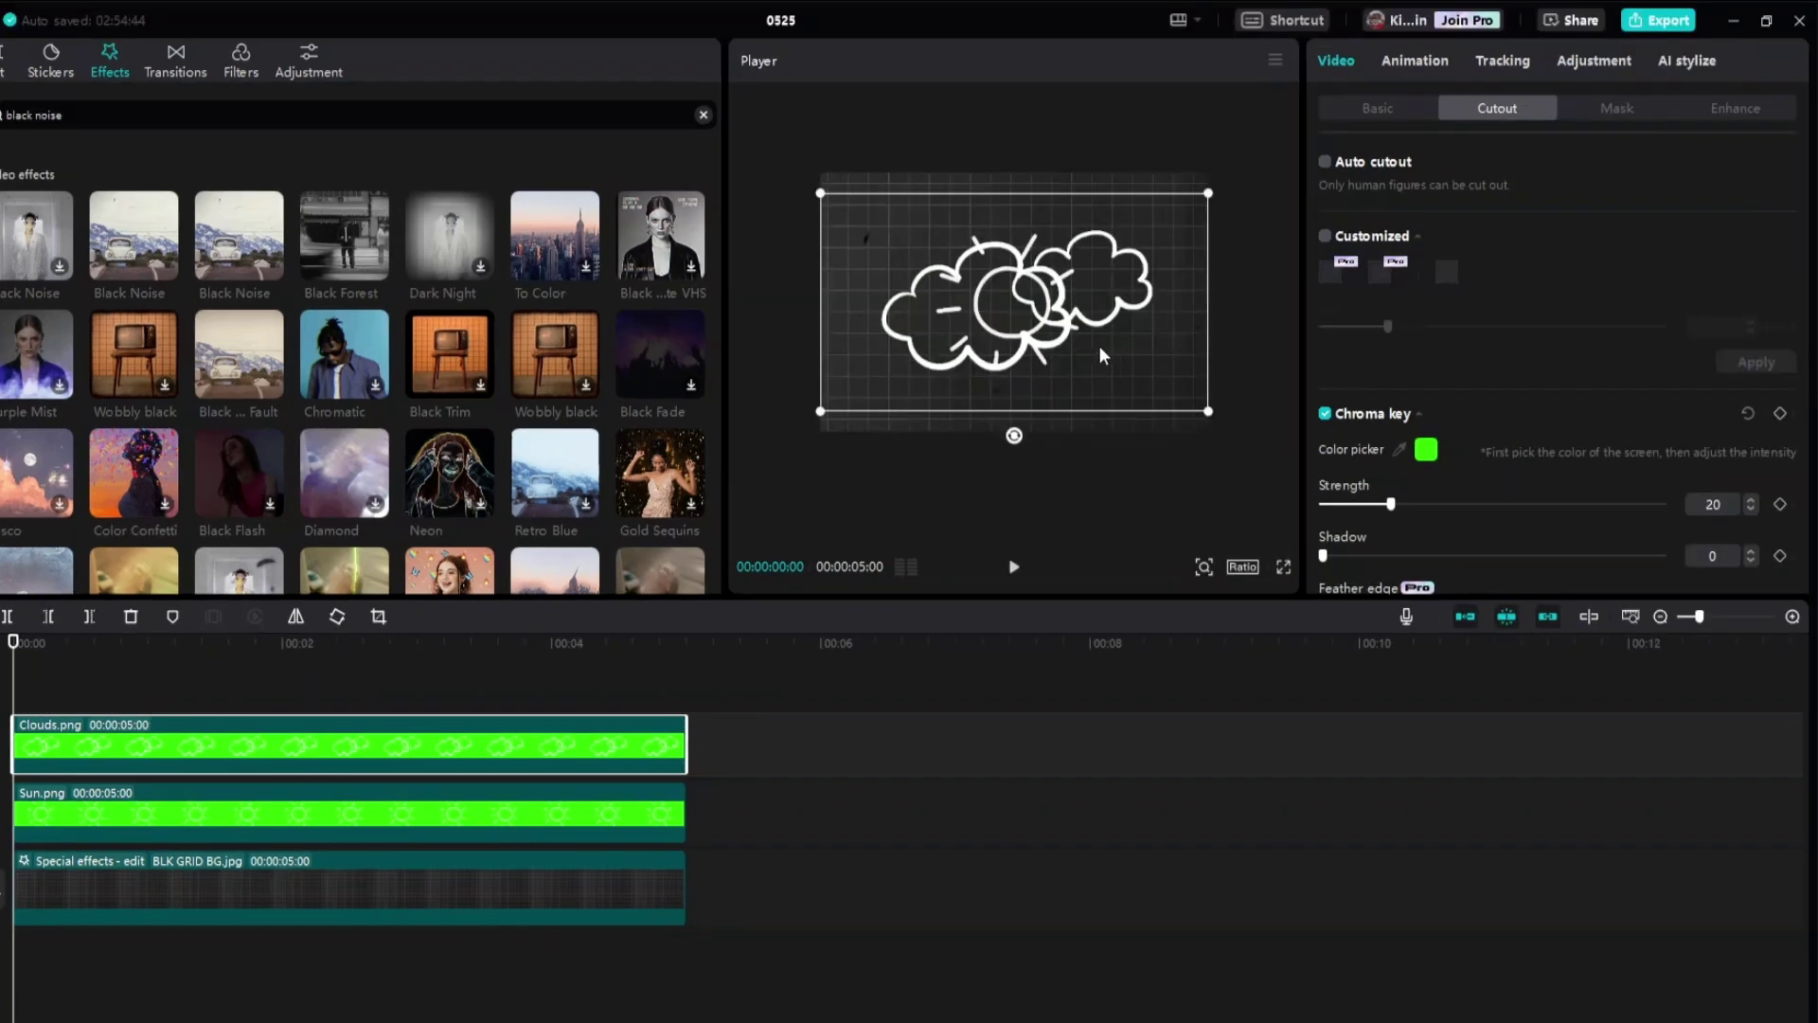
{"action": "left_click_drag", "start_coordinate": [1099, 345], "coordinate": [876, 351]}
{"action": "left_click_drag", "start_coordinate": [977, 418], "coordinate": [831, 328]}
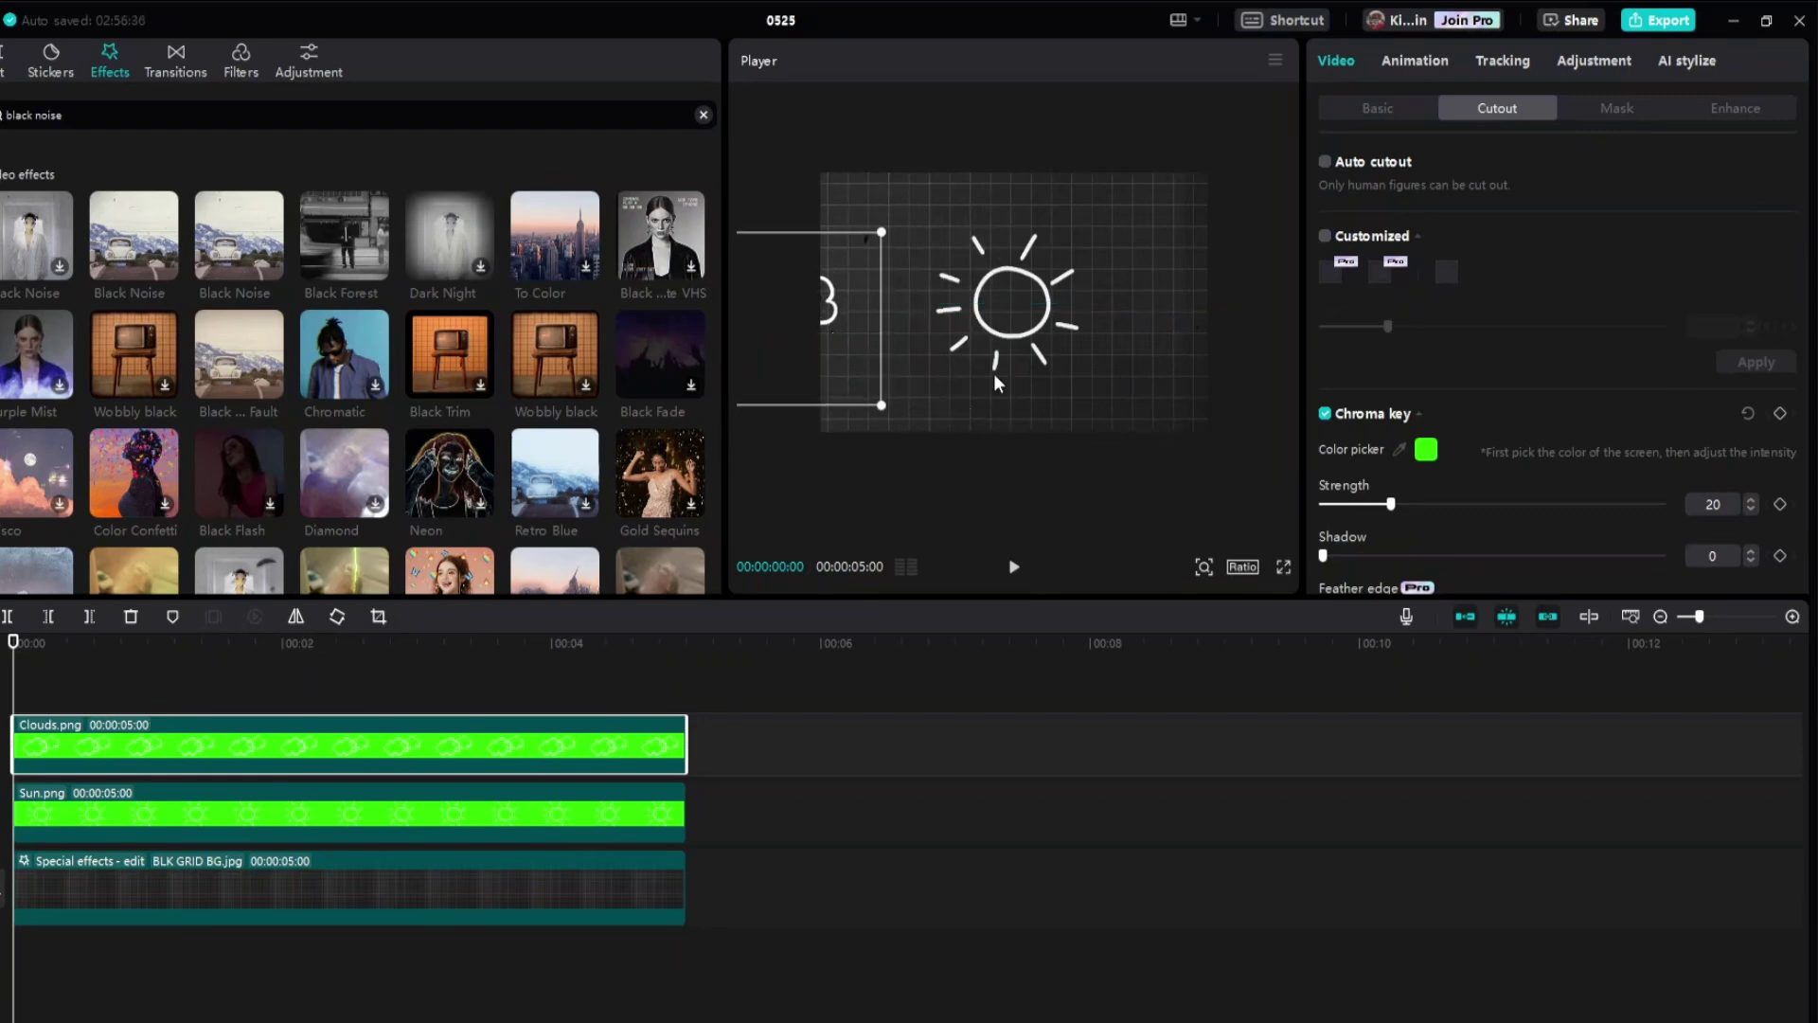
- Lower the opacity of the Clouds.png clip to 15%
{"action": "left_click", "coordinate": [1392, 110]}
{"action": "left_click", "coordinate": [1414, 254]}
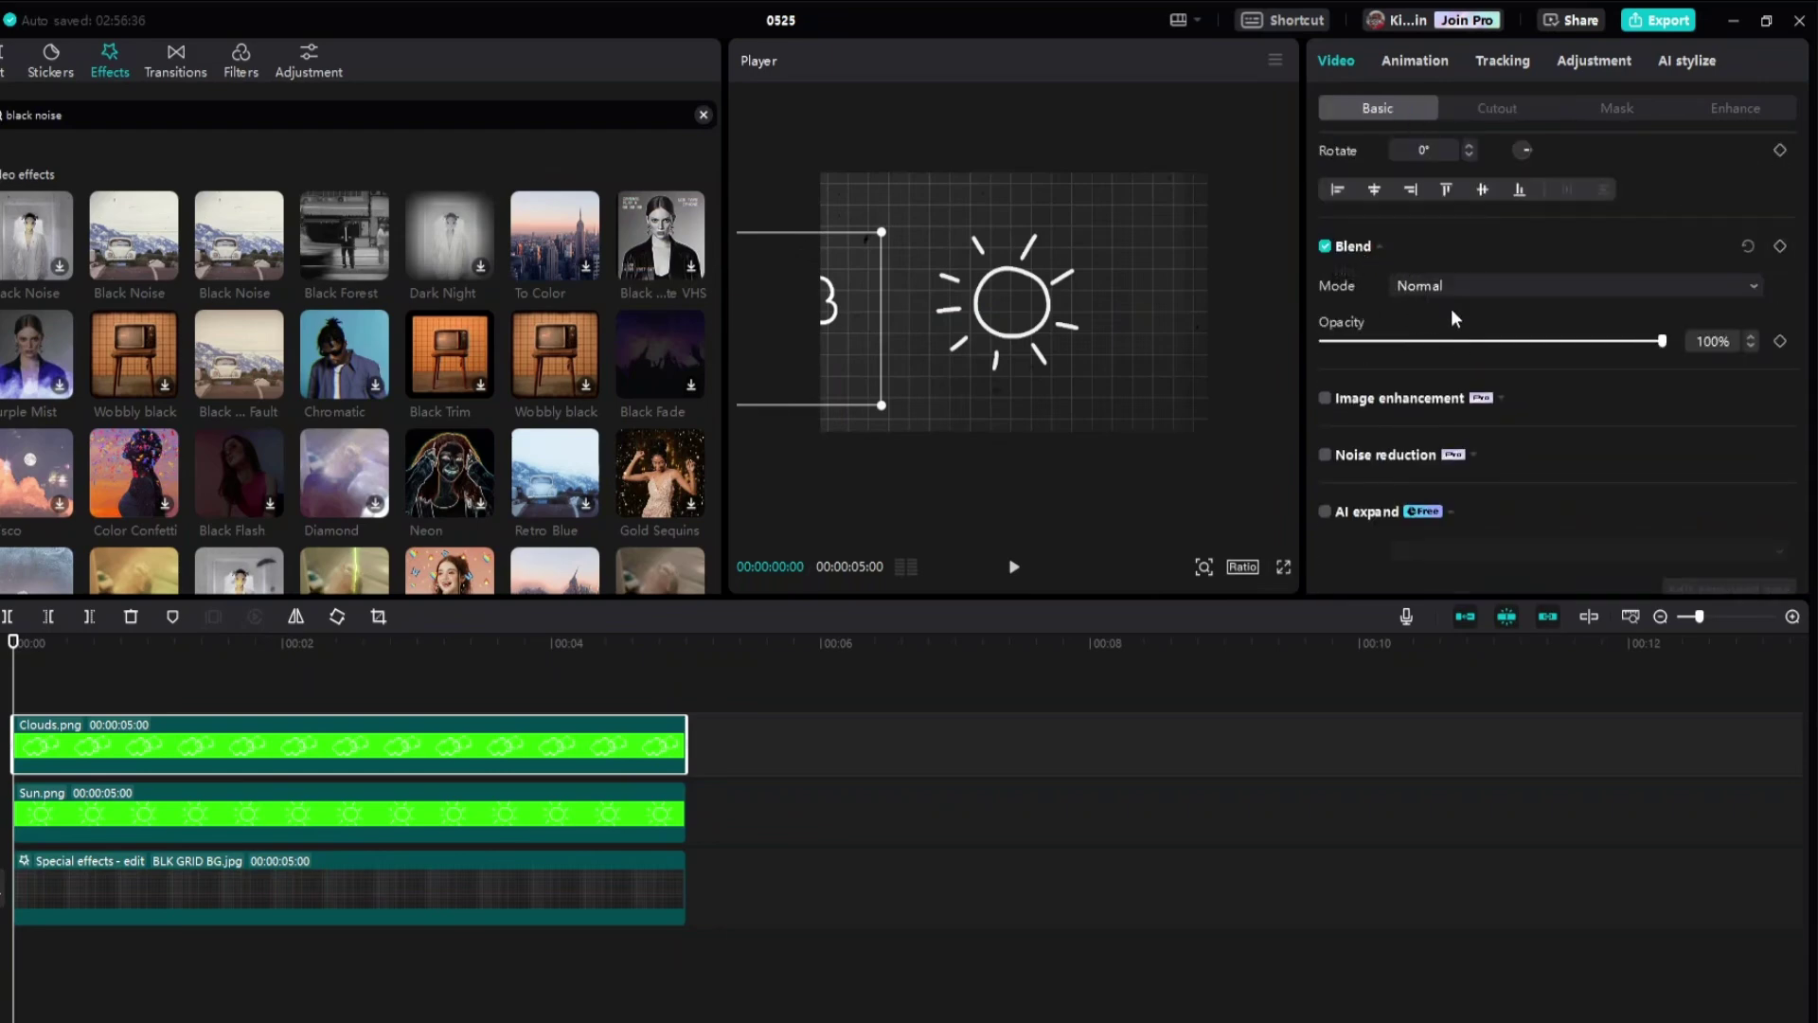
{"action": "left_click_drag", "start_coordinate": [1530, 332], "coordinate": [1373, 343]}
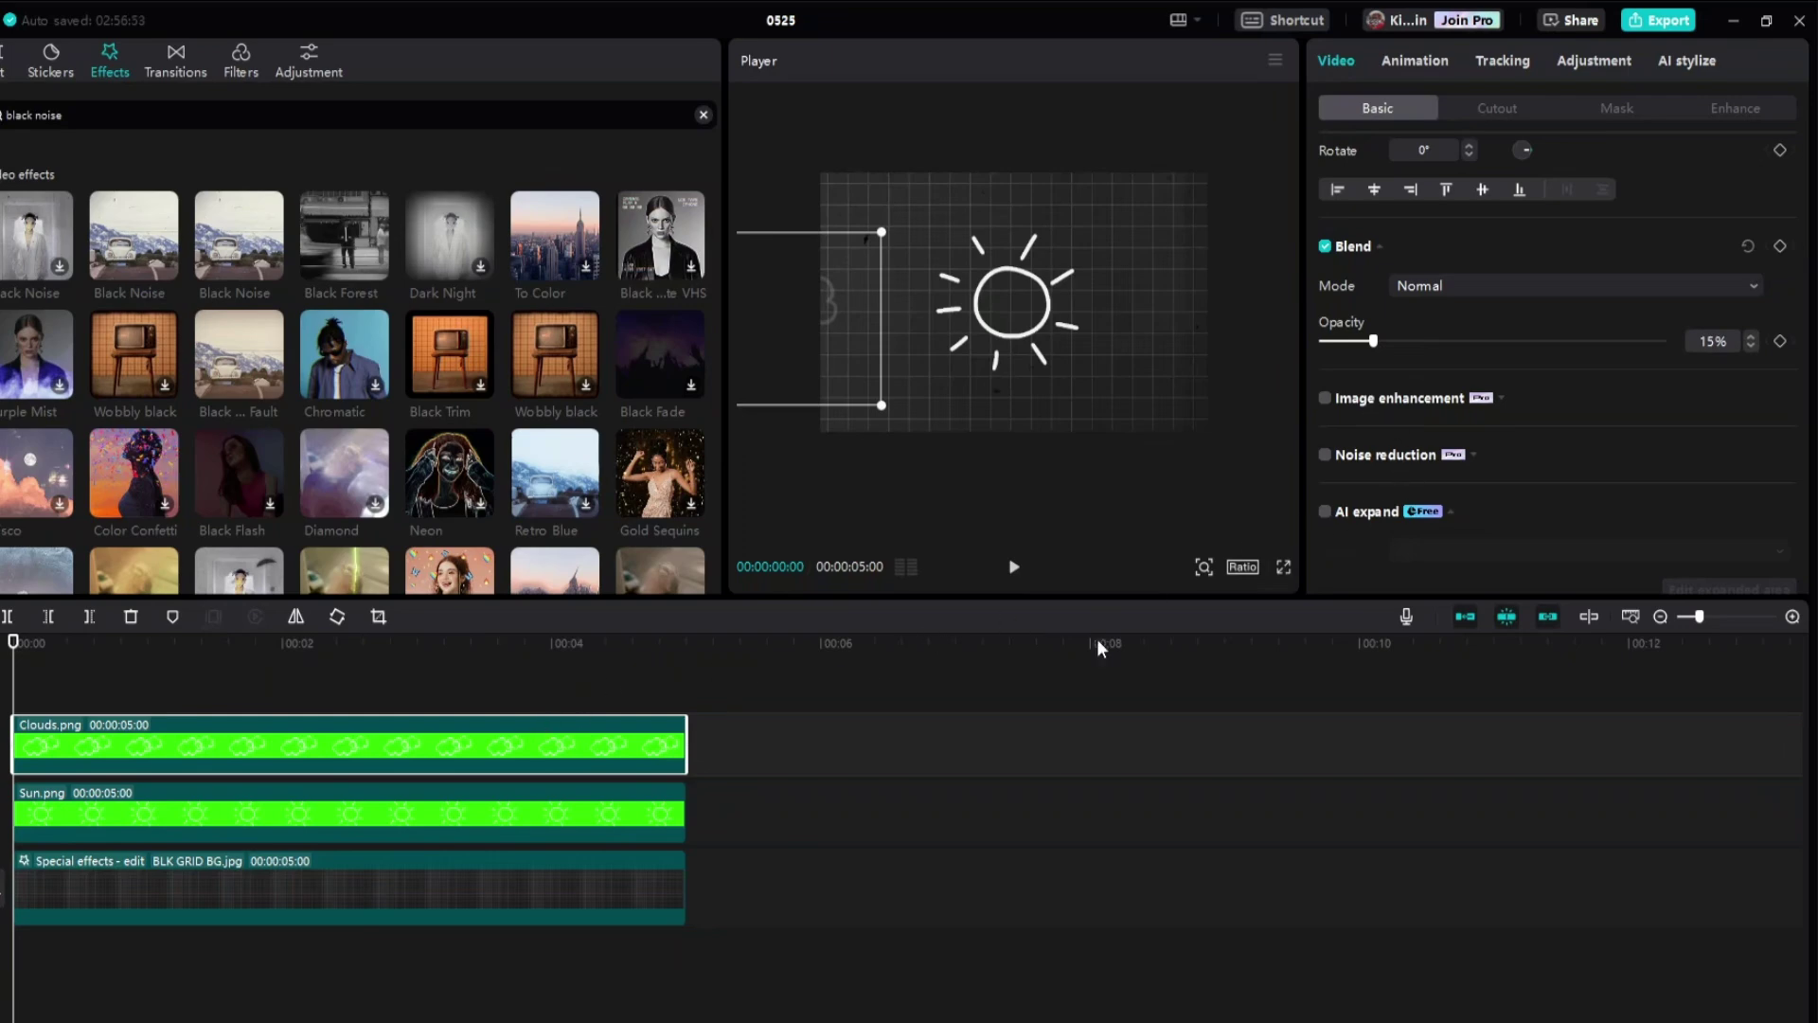
- Keyframe the clouds' position and size at the start, move them over the sun at 00:00:01:09, and set their opacity to 100%
{"action": "scroll", "coordinate": [1470, 310], "scroll_direction": "up", "scroll_amount": 3}
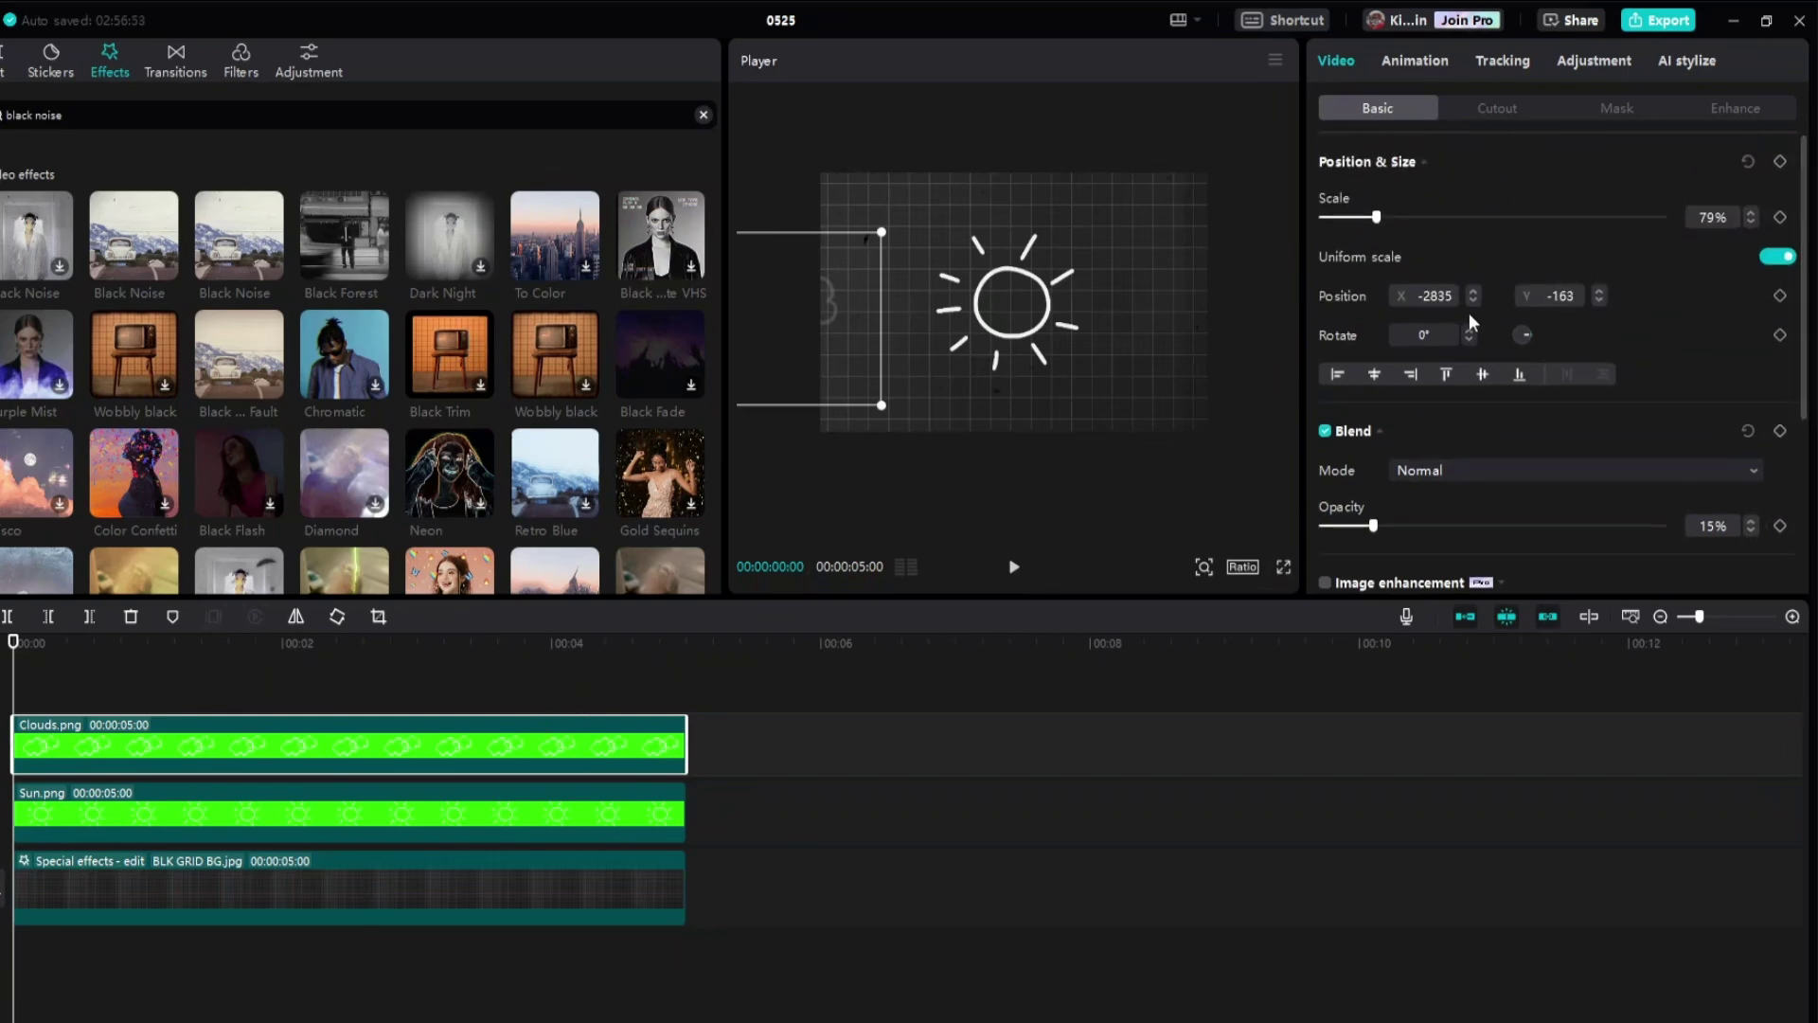
{"action": "left_click", "coordinate": [1775, 165]}
{"action": "left_click_drag", "start_coordinate": [17, 664], "coordinate": [189, 663]}
{"action": "left_click_drag", "start_coordinate": [807, 354], "coordinate": [1063, 320]}
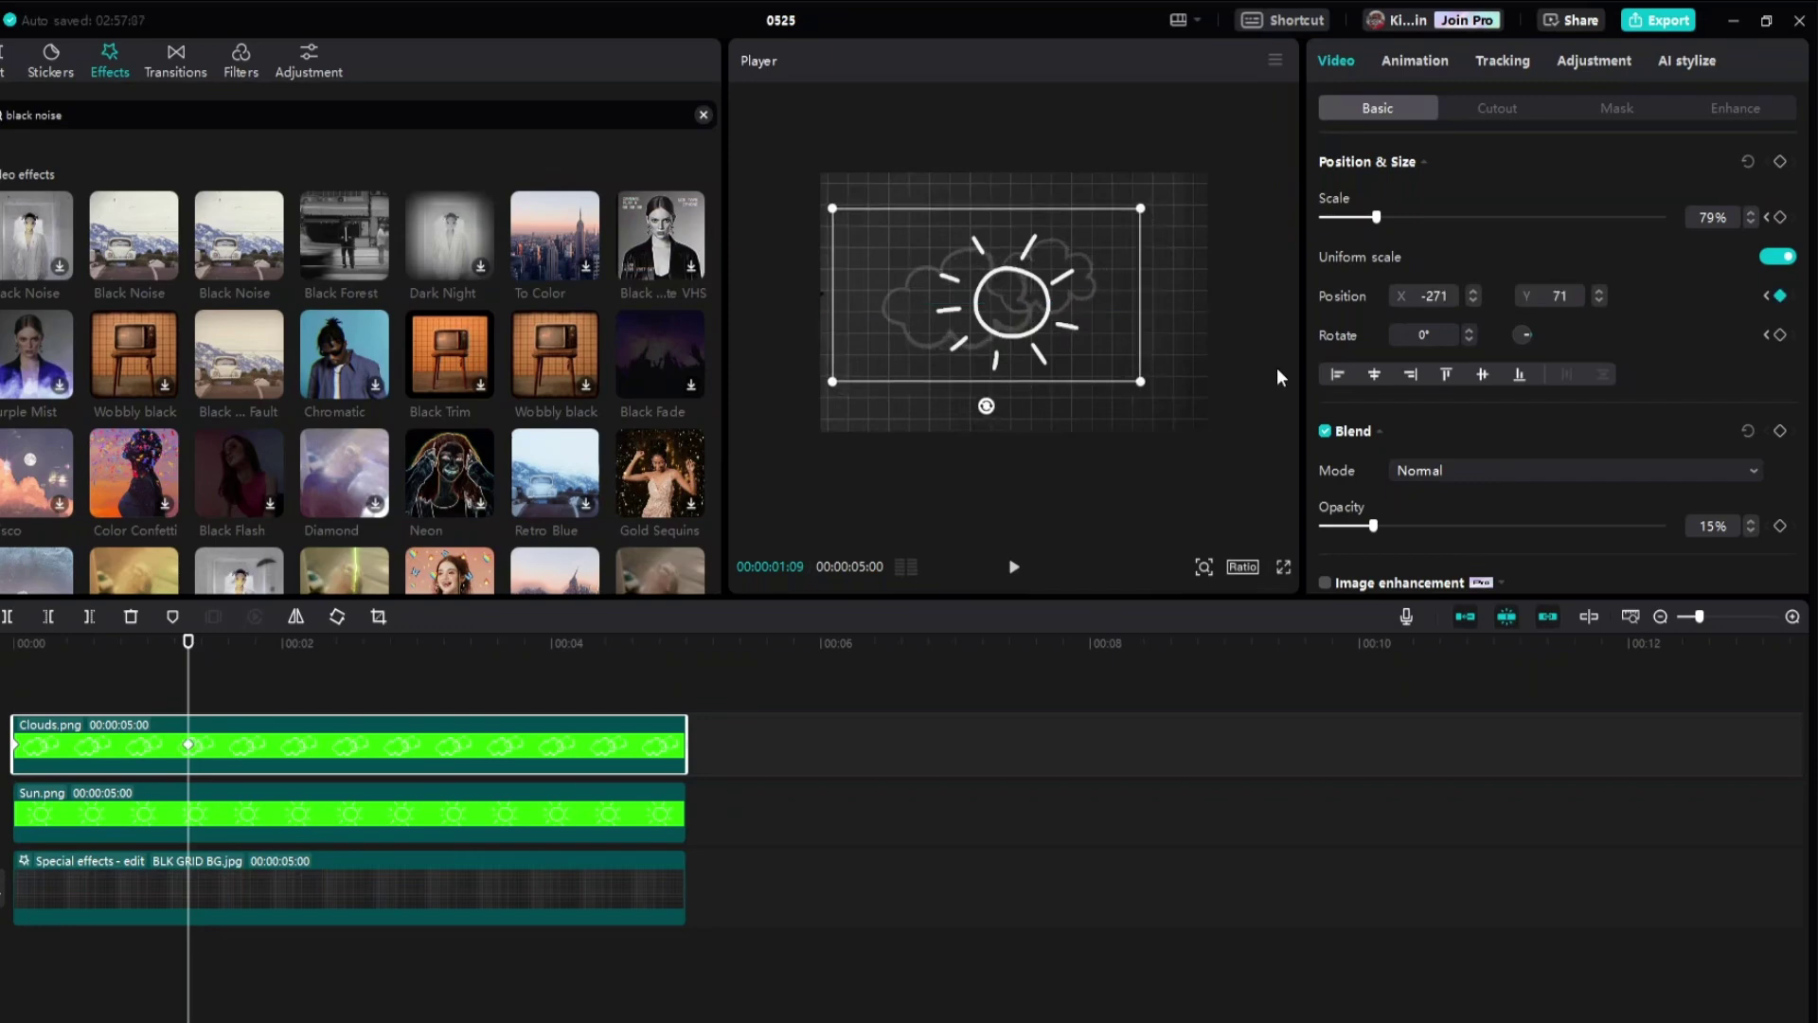
{"action": "left_click_drag", "start_coordinate": [1375, 526], "coordinate": [1664, 524]}
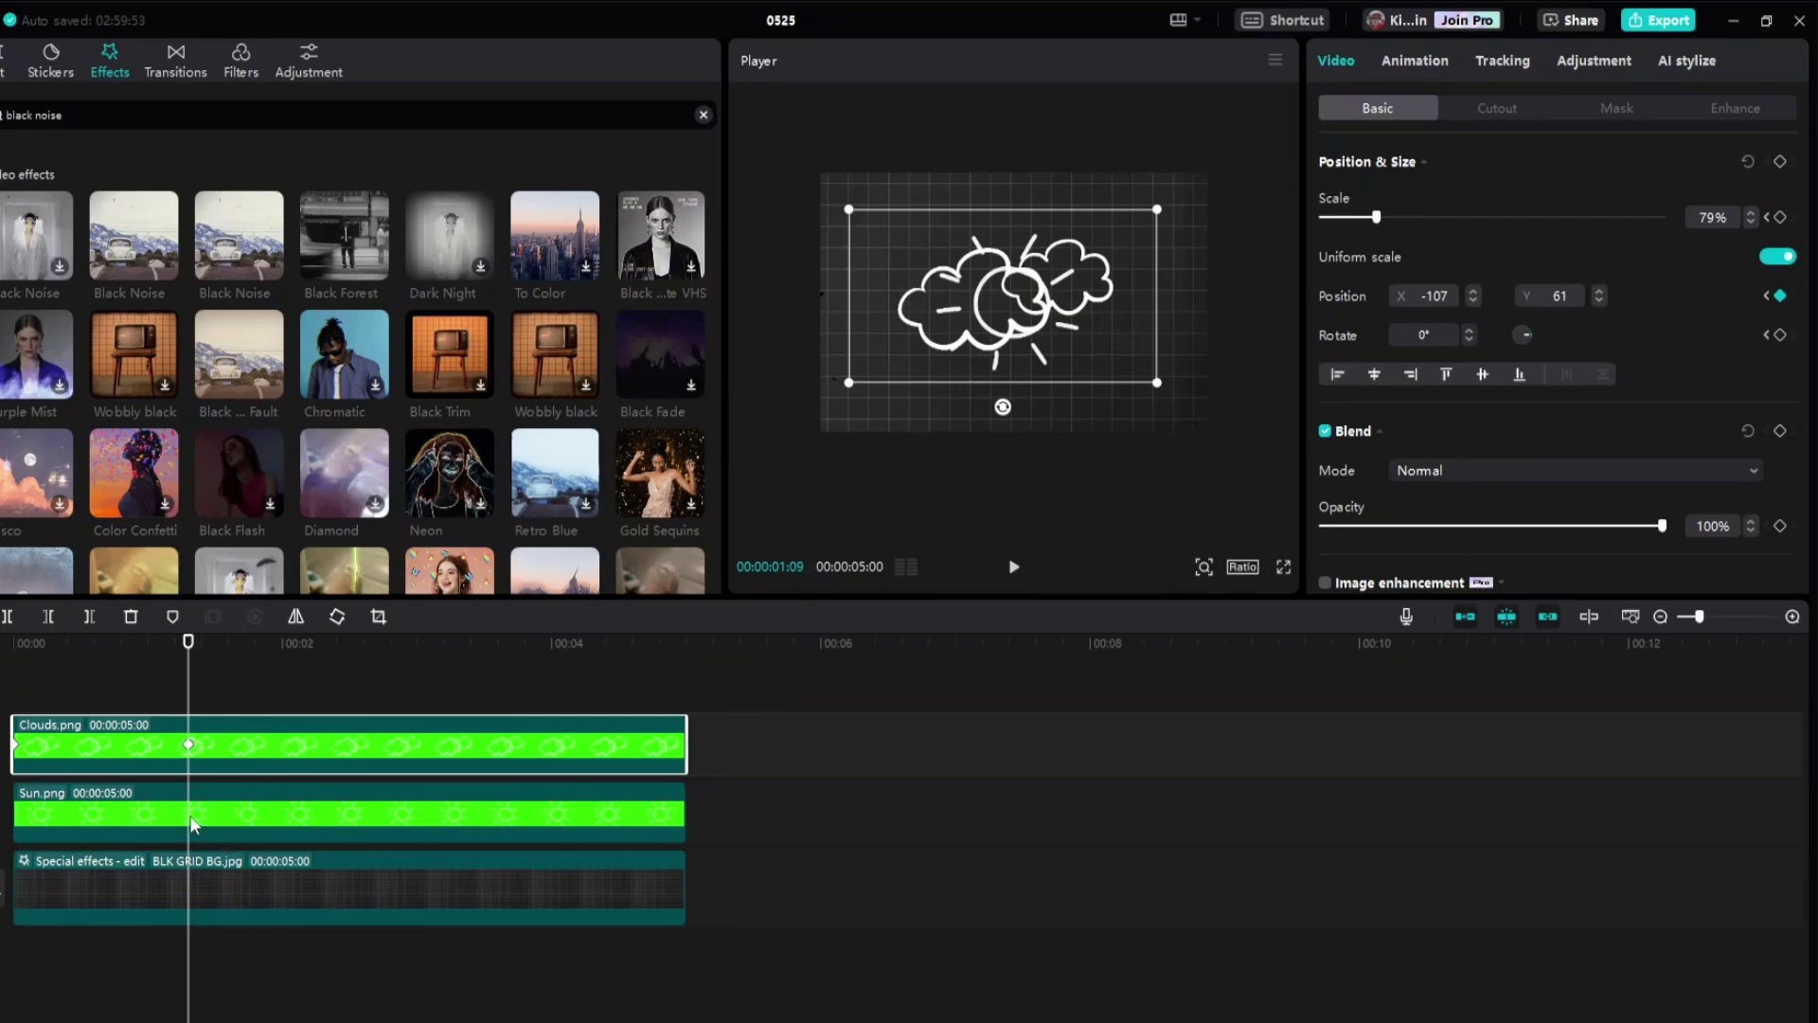
- Add an opacity keyframe of 0% to the Sun.png clip at 00:00:01:09
{"action": "left_click", "coordinate": [192, 820]}
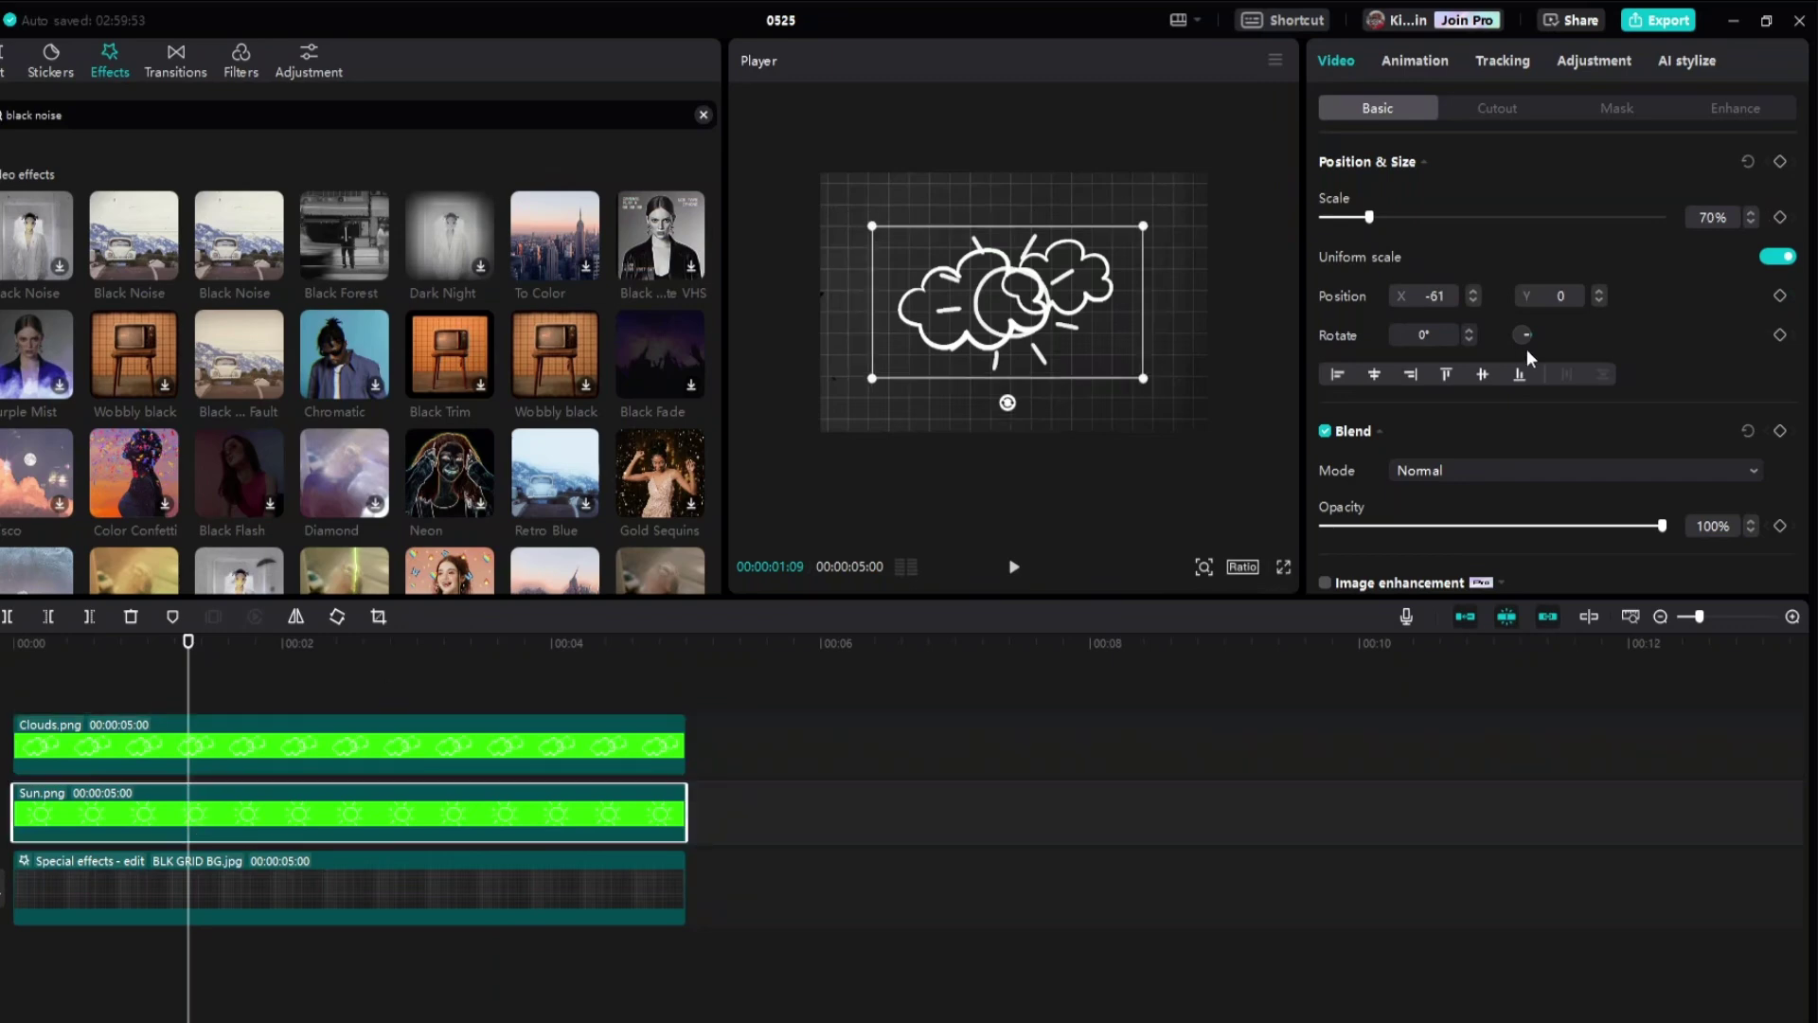
{"action": "scroll", "coordinate": [1526, 348], "scroll_direction": "down", "scroll_amount": 2}
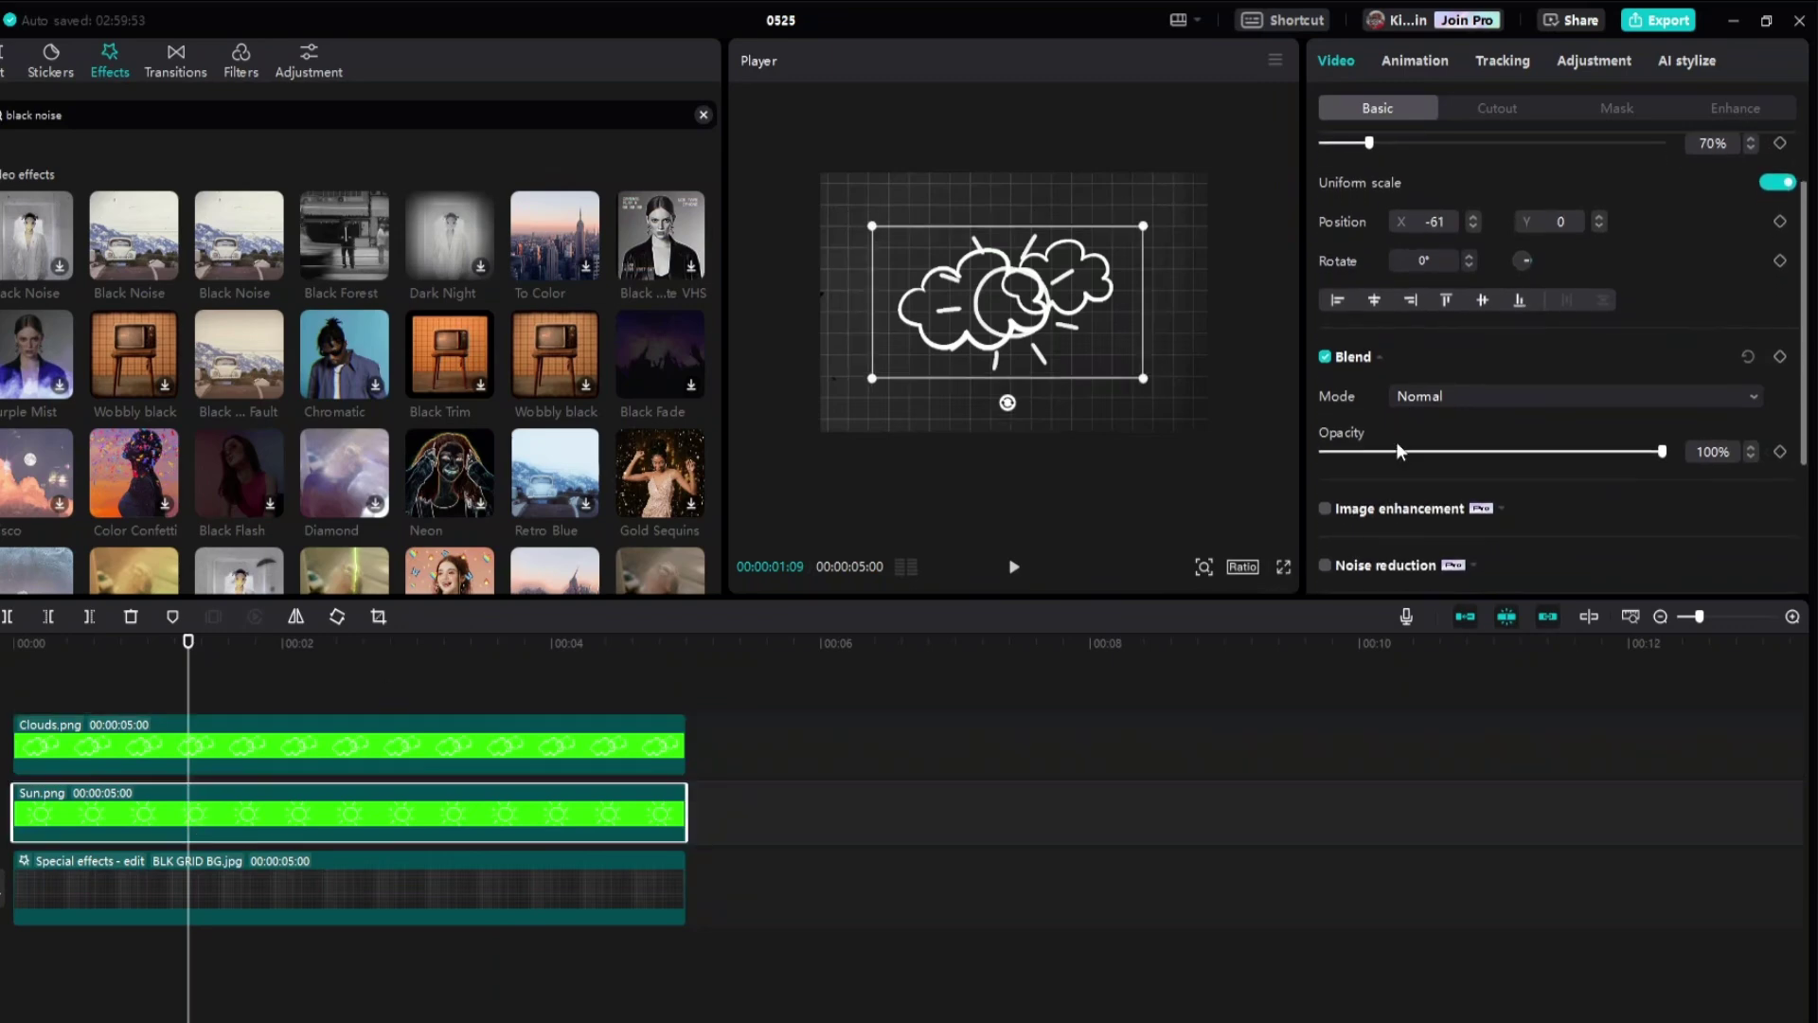
{"action": "left_click", "coordinate": [1781, 452]}
{"action": "scroll", "coordinate": [1783, 457], "scroll_direction": "up", "scroll_amount": 1}
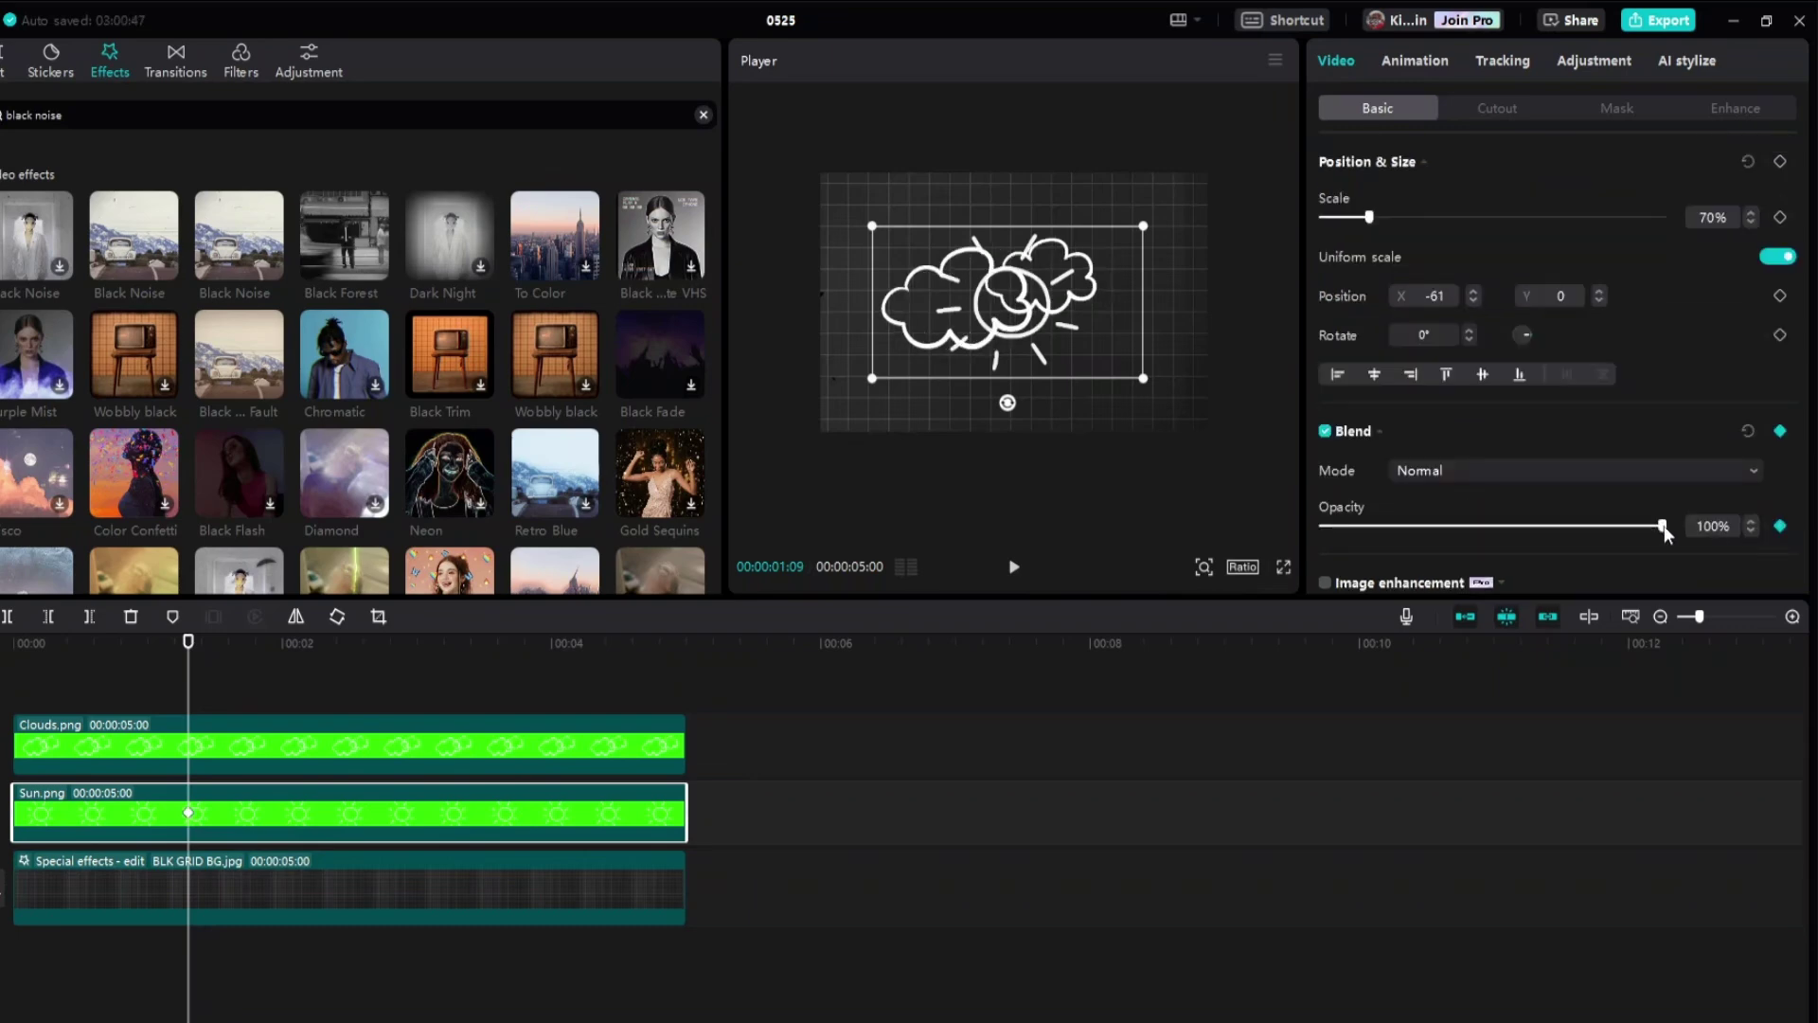
{"action": "left_click_drag", "start_coordinate": [1663, 527], "coordinate": [1288, 536]}
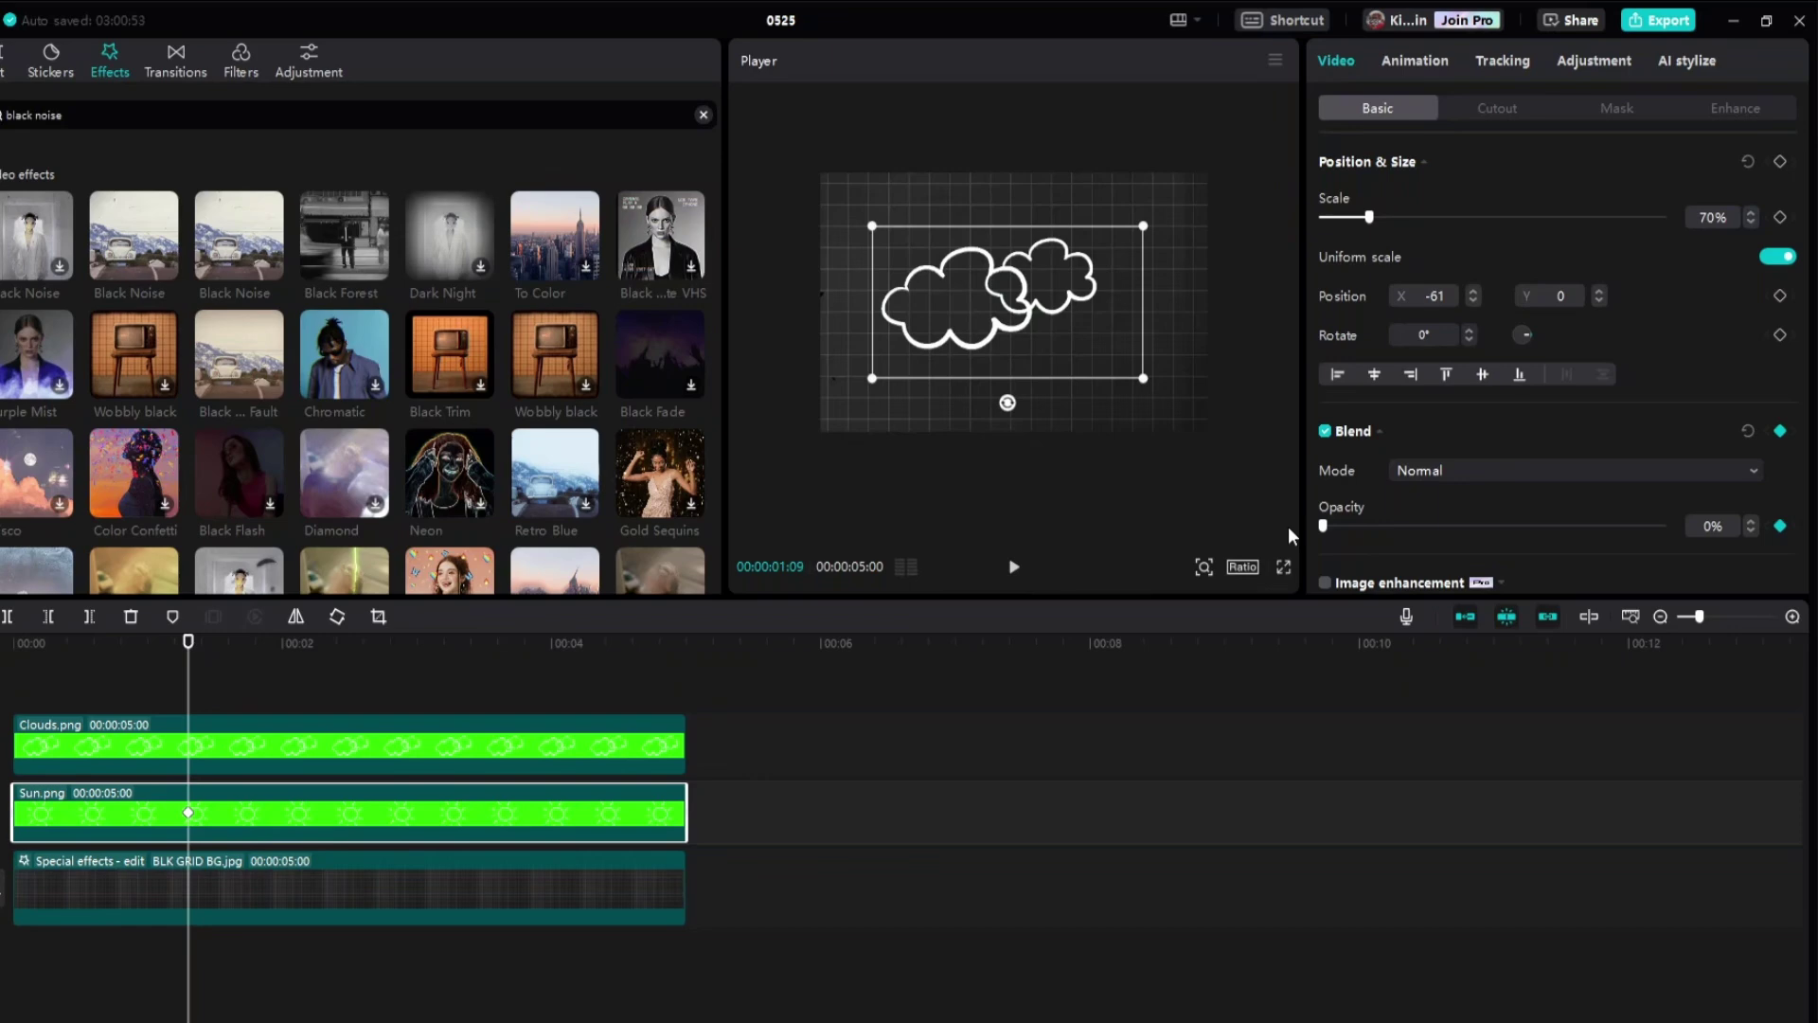
- Add an opacity keyframe of 100% to the Sun.png clip at 00:00:00:19
{"action": "key", "text": "Left"}
{"action": "key", "text": "Left"}
{"action": "key", "text": "Left"}
{"action": "key", "text": "Left"}
{"action": "key", "text": "Left"}
{"action": "key", "text": "Left"}
{"action": "key", "text": "Left"}
{"action": "key", "text": "Left"}
{"action": "key", "text": "Left"}
{"action": "key", "text": "Left"}
{"action": "key", "text": "Left"}
{"action": "key", "text": "Left"}
{"action": "key", "text": "Left"}
{"action": "key", "text": "Left"}
{"action": "key", "text": "Left"}
{"action": "key", "text": "Left"}
{"action": "key", "text": "Left"}
{"action": "key", "text": "Left"}
{"action": "key", "text": "Left"}
{"action": "key", "text": "Left"}
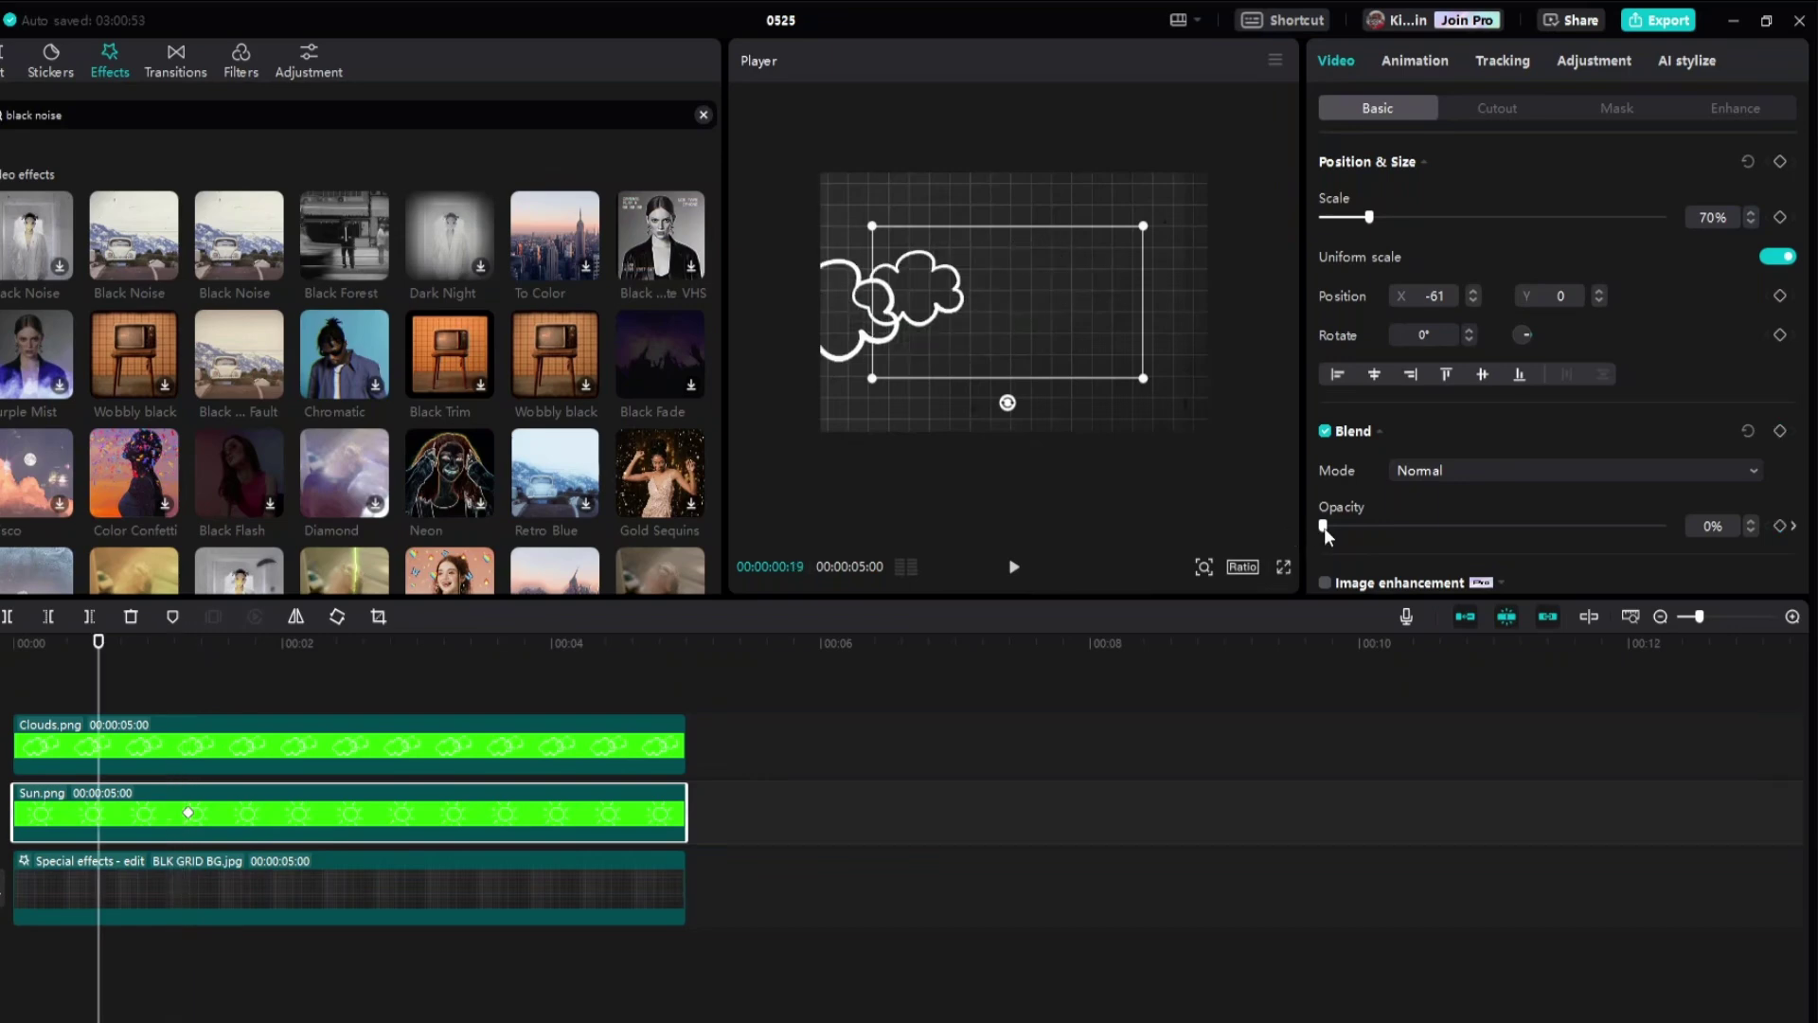
{"action": "left_click_drag", "start_coordinate": [1324, 527], "coordinate": [1686, 538]}
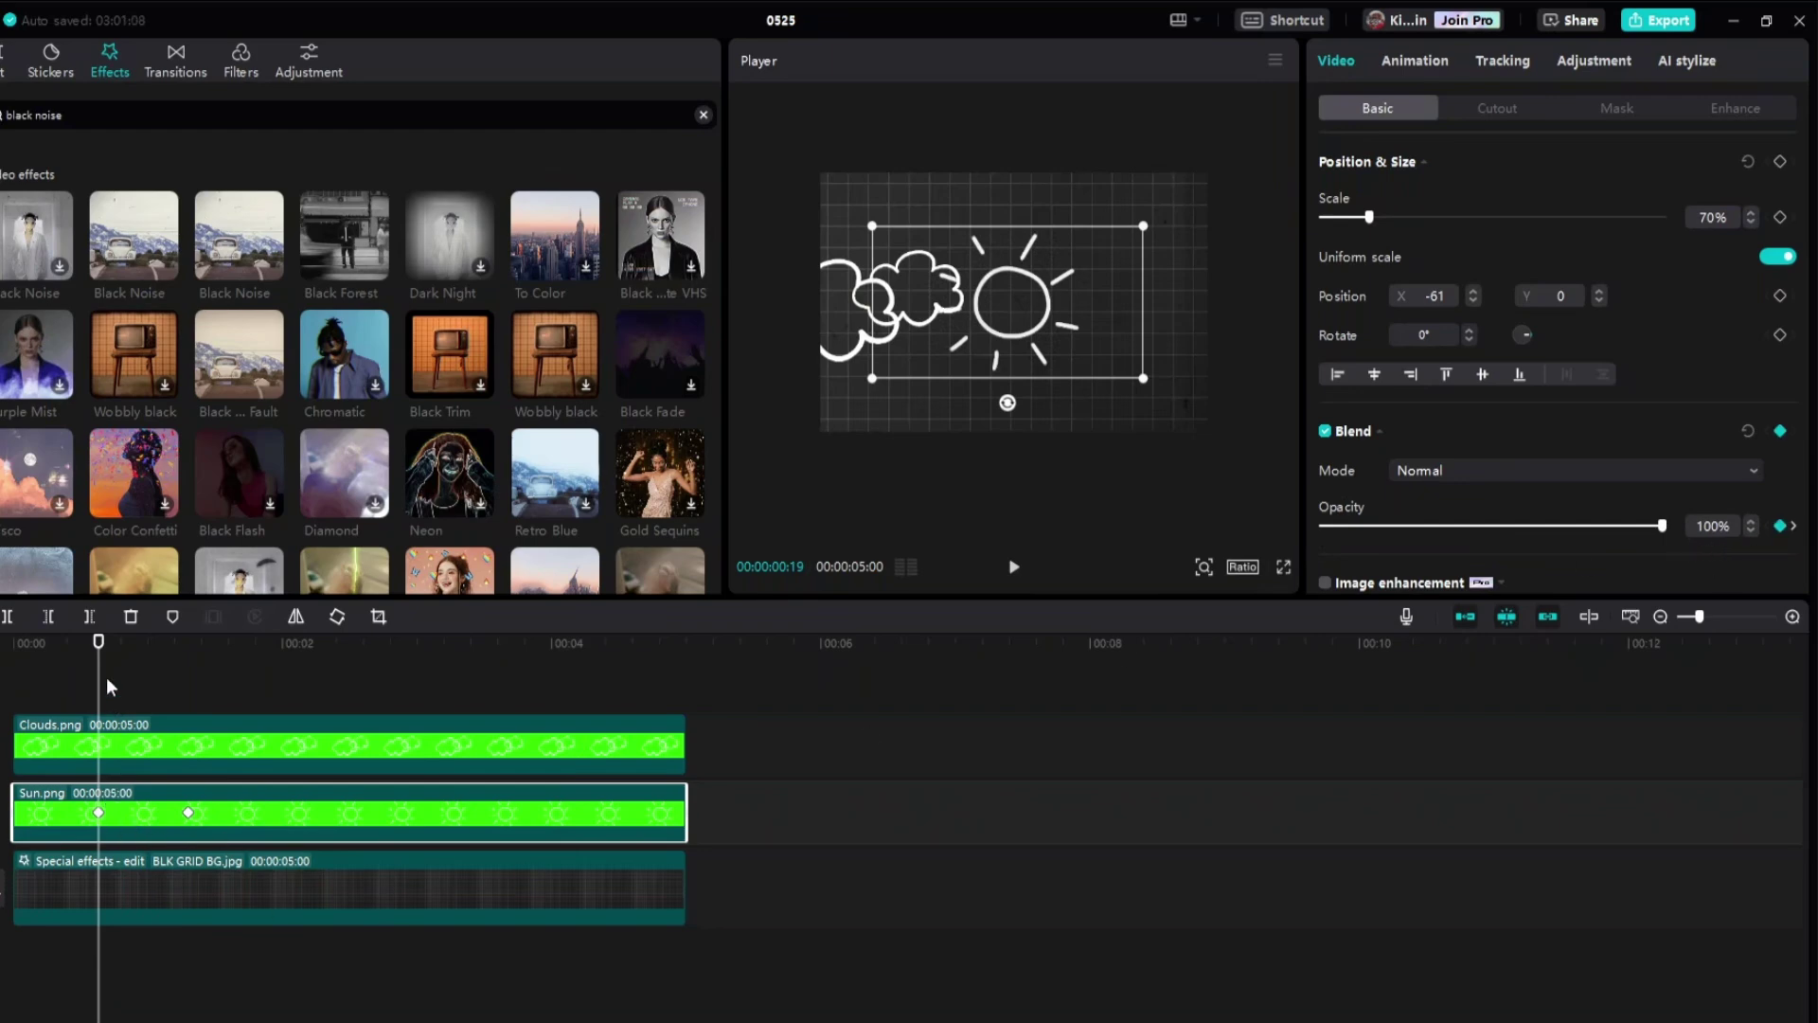
- Play back the timeline from the start to check the clouds replacing the sun
{"action": "left_click_drag", "start_coordinate": [97, 652], "coordinate": [3, 658]}
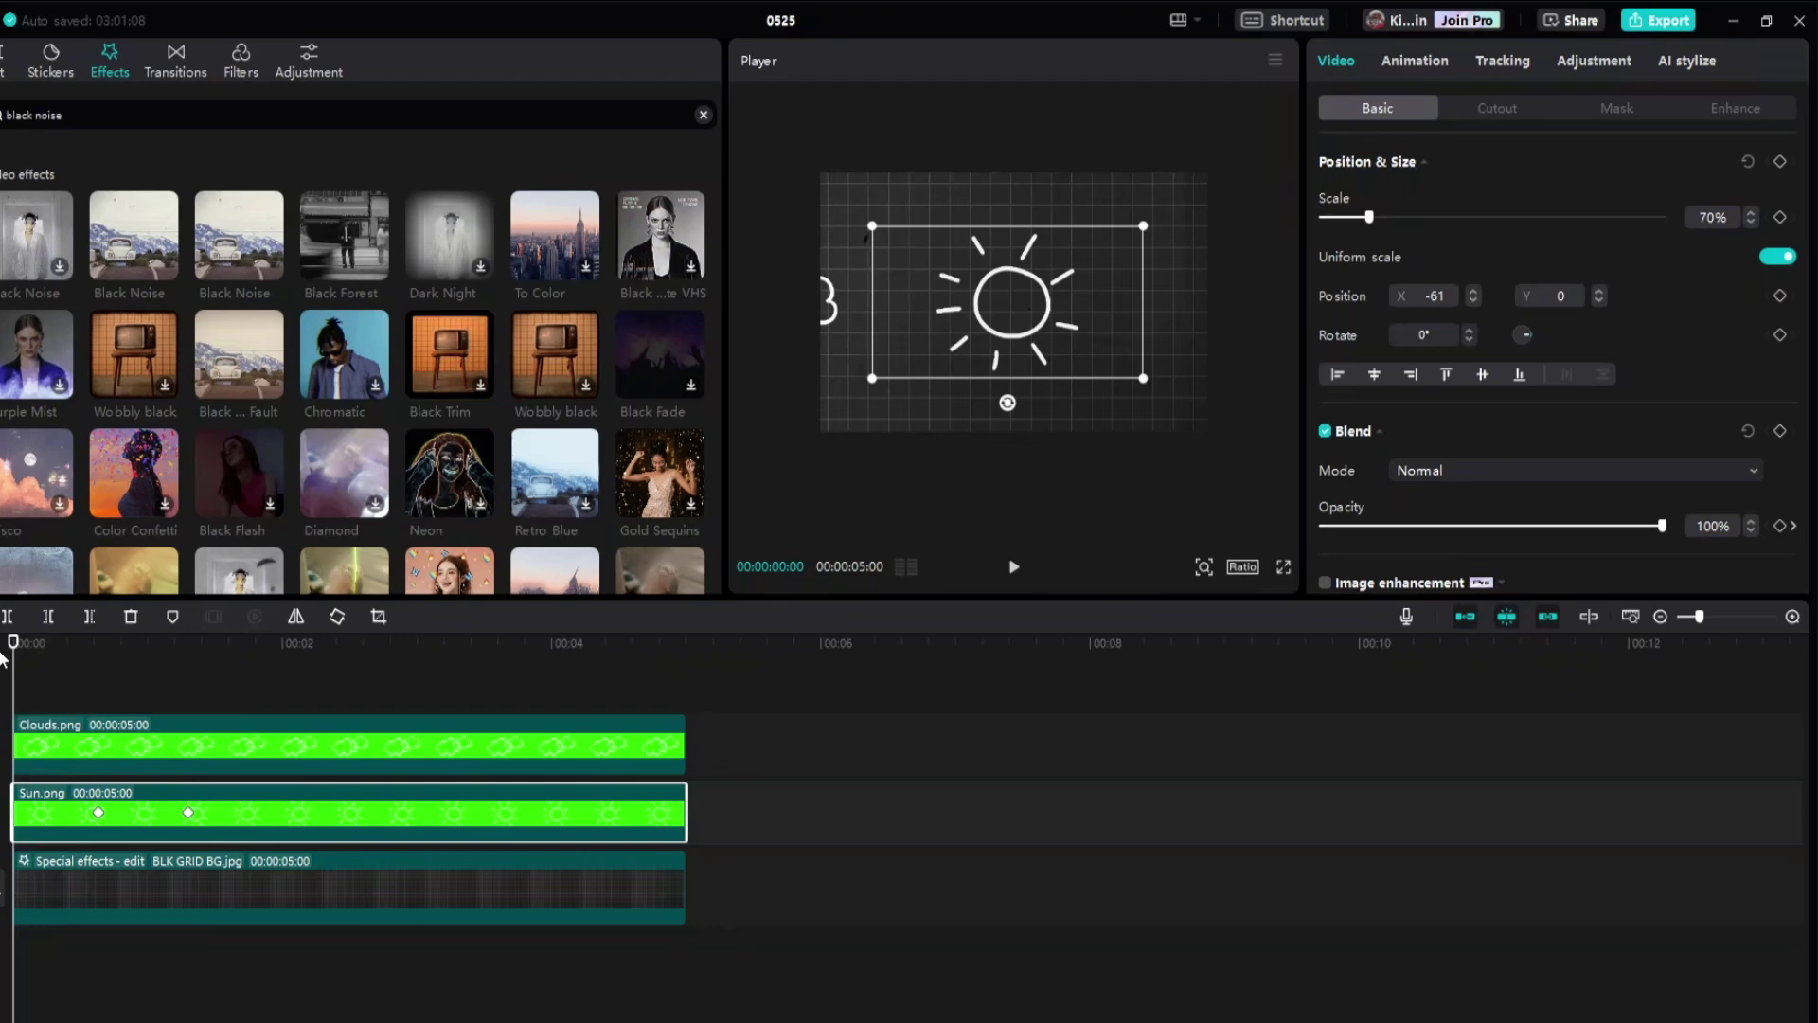
{"action": "key", "text": "space"}
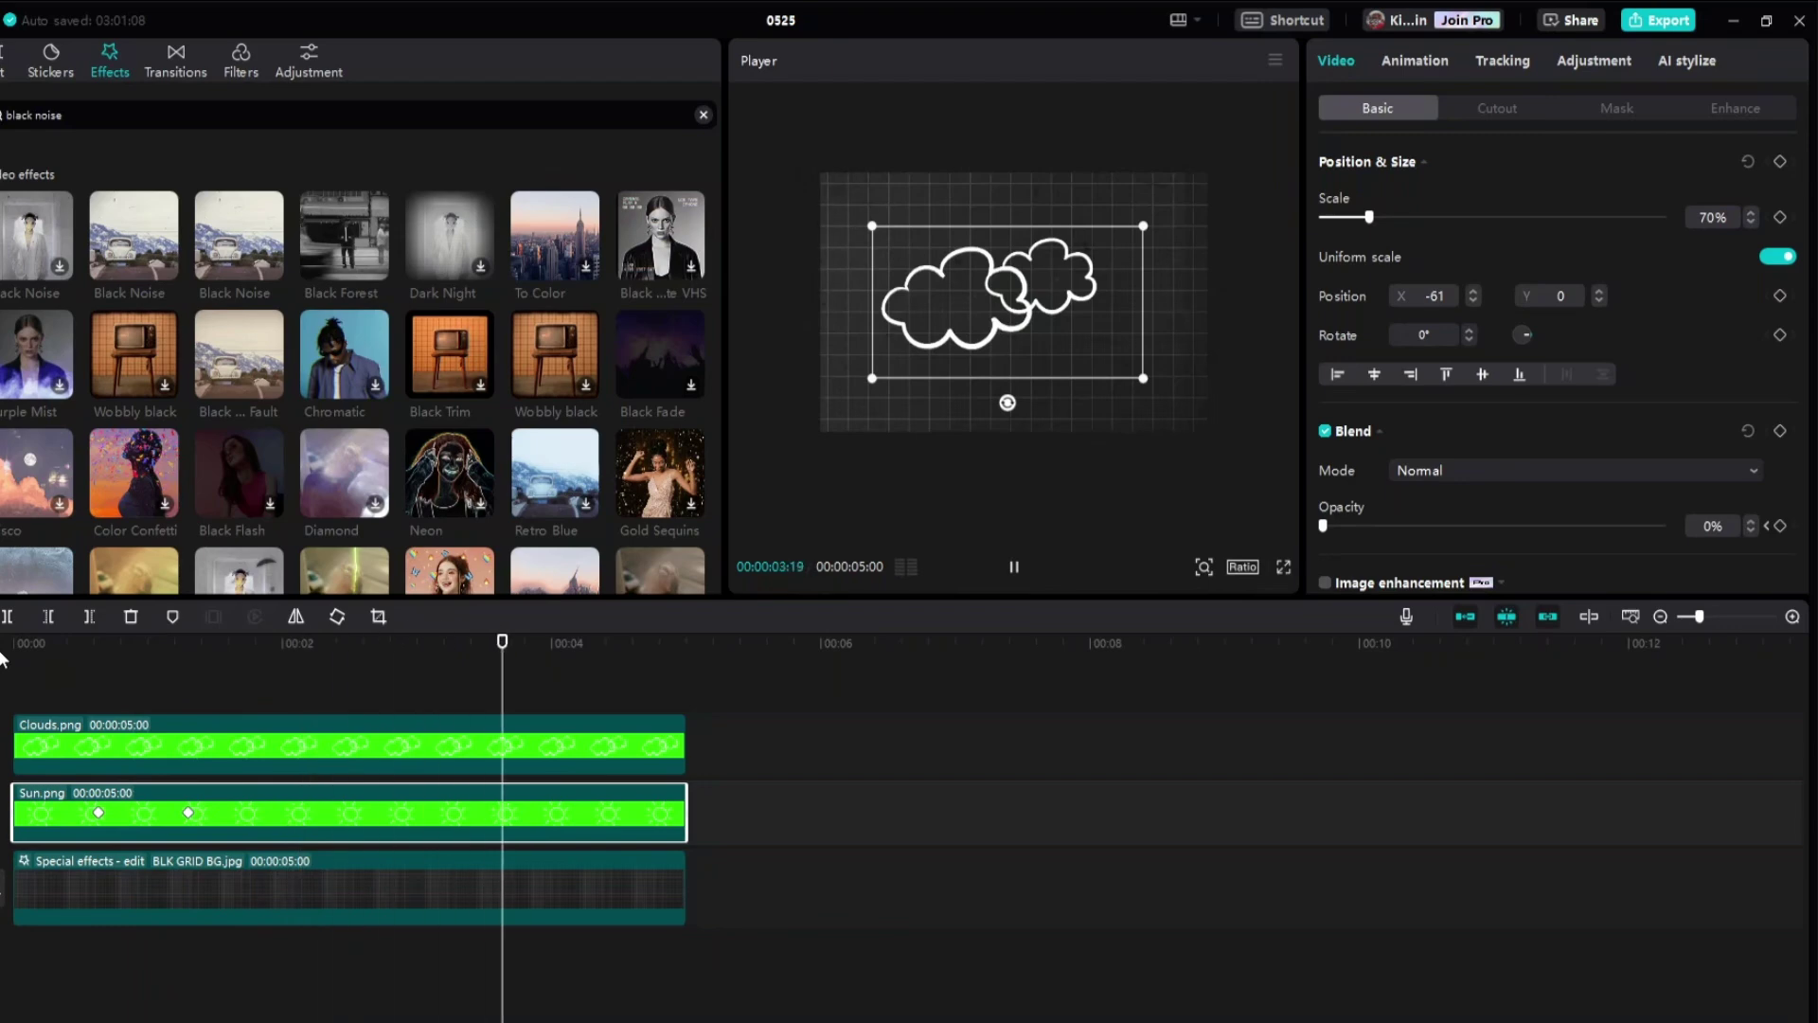
{"action": "key", "text": "space"}
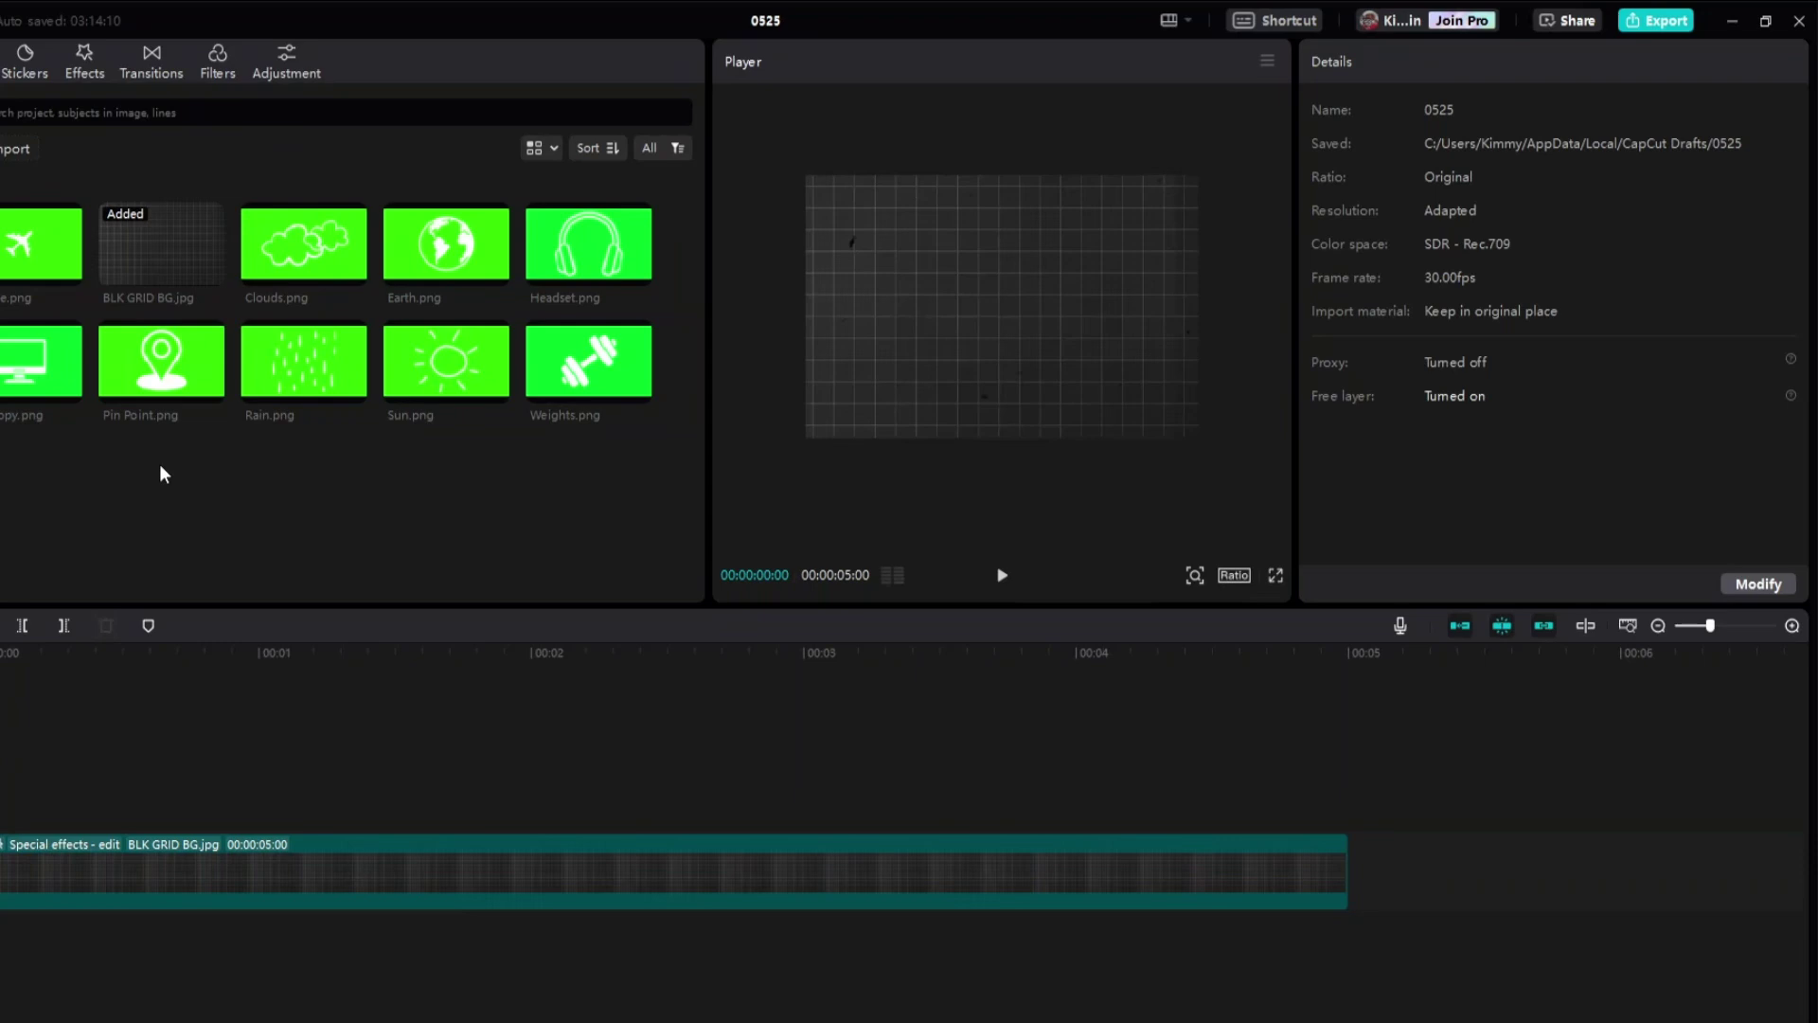
- Stack Airplane.png and Earth.png on separate tracks above the BLK GRID BG.jpg clip, both starting at the beginning
{"action": "left_click", "coordinate": [147, 873]}
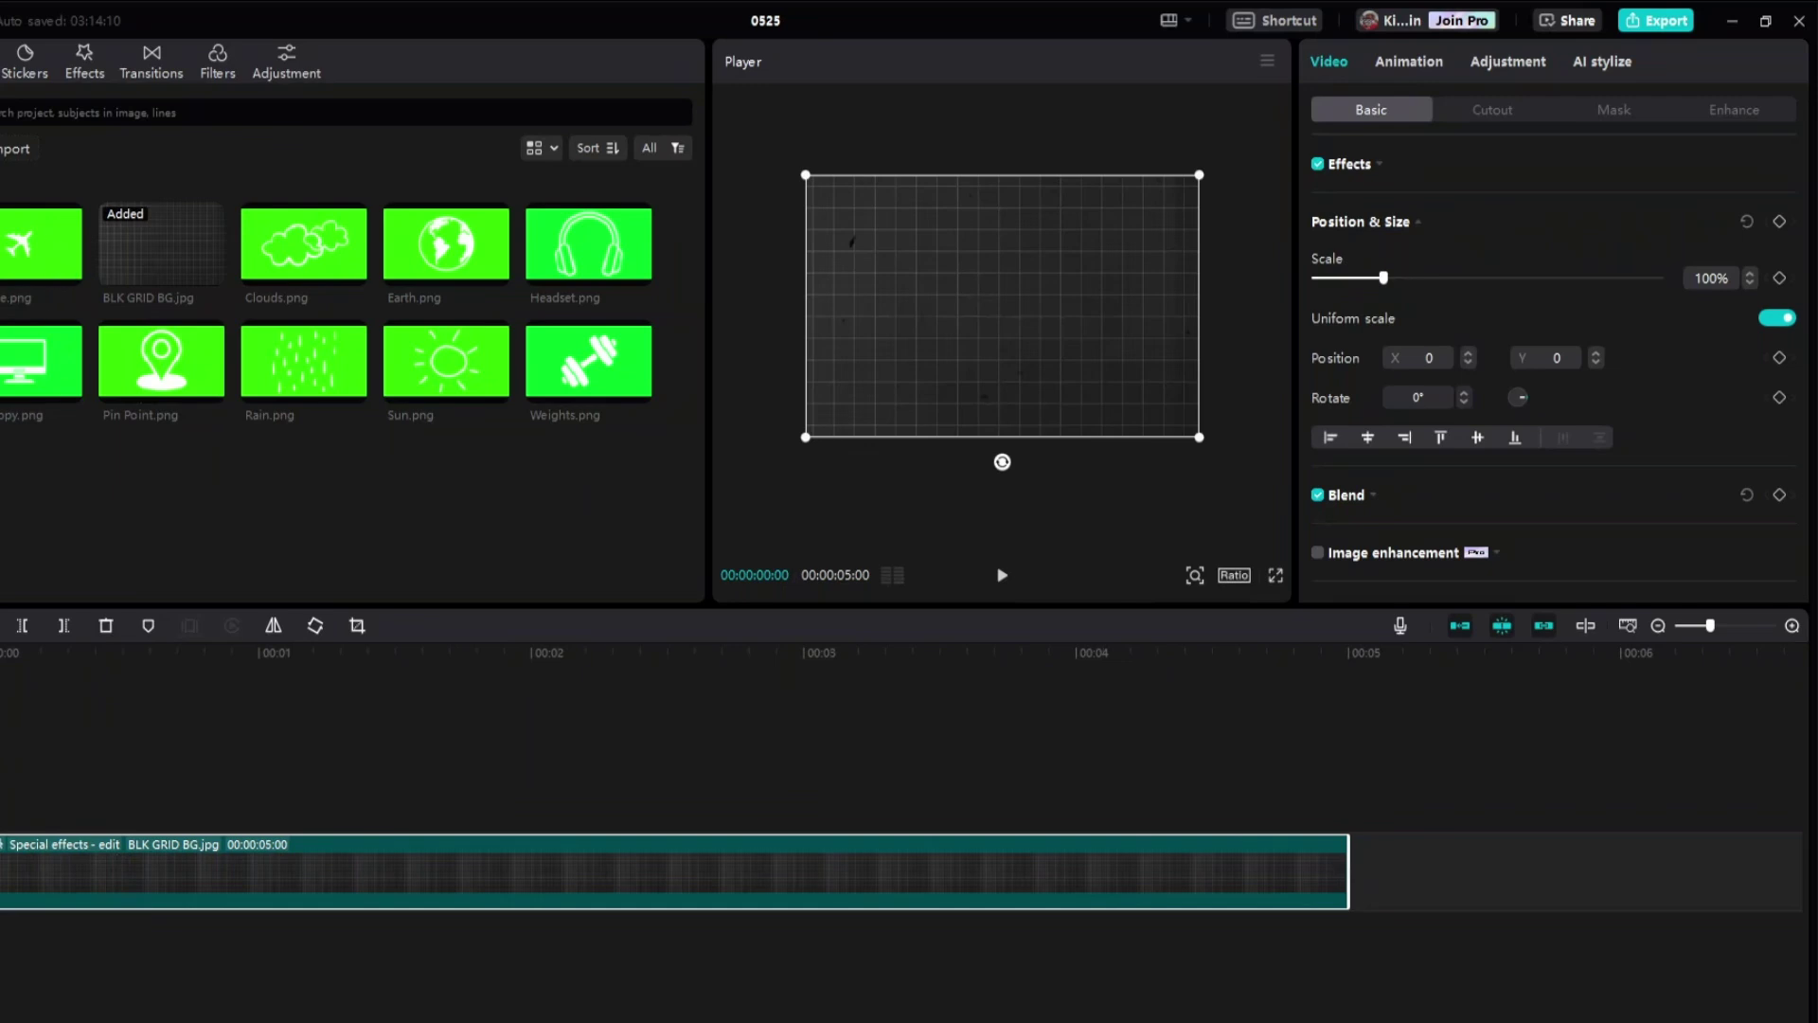
{"action": "left_click_drag", "start_coordinate": [19, 251], "coordinate": [95, 777]}
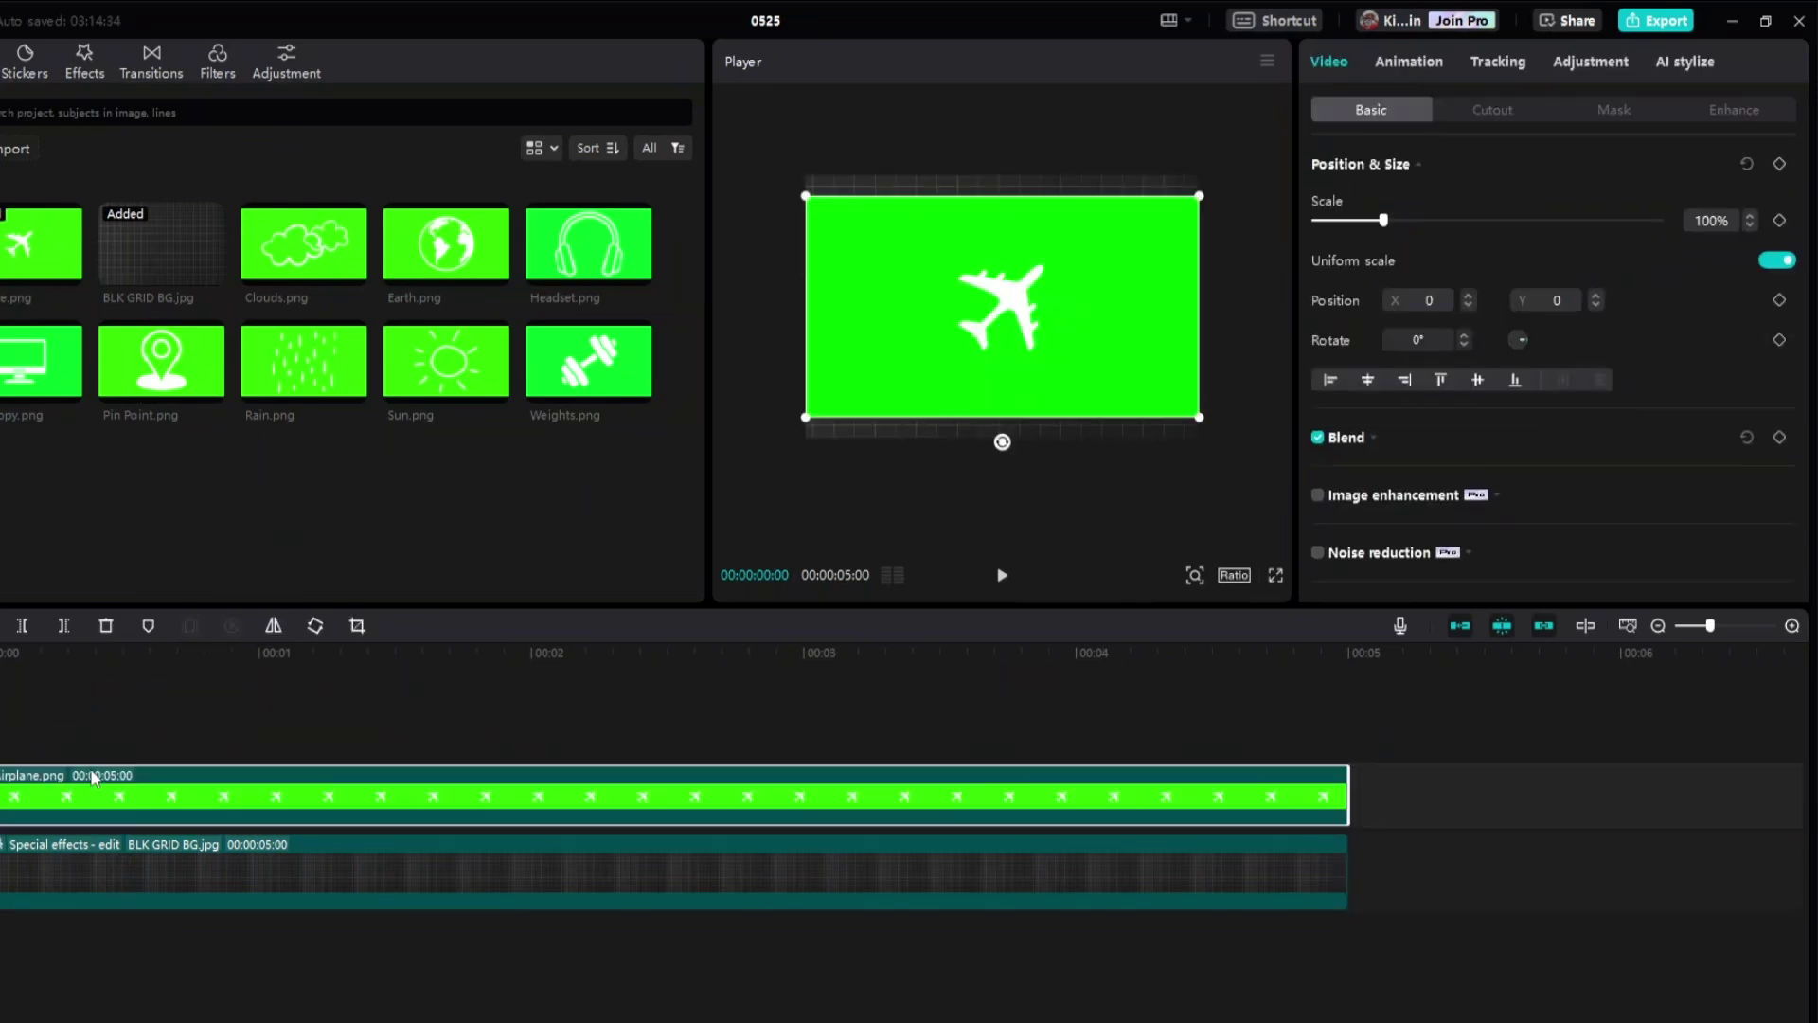
{"action": "left_click_drag", "start_coordinate": [445, 248], "coordinate": [48, 762]}
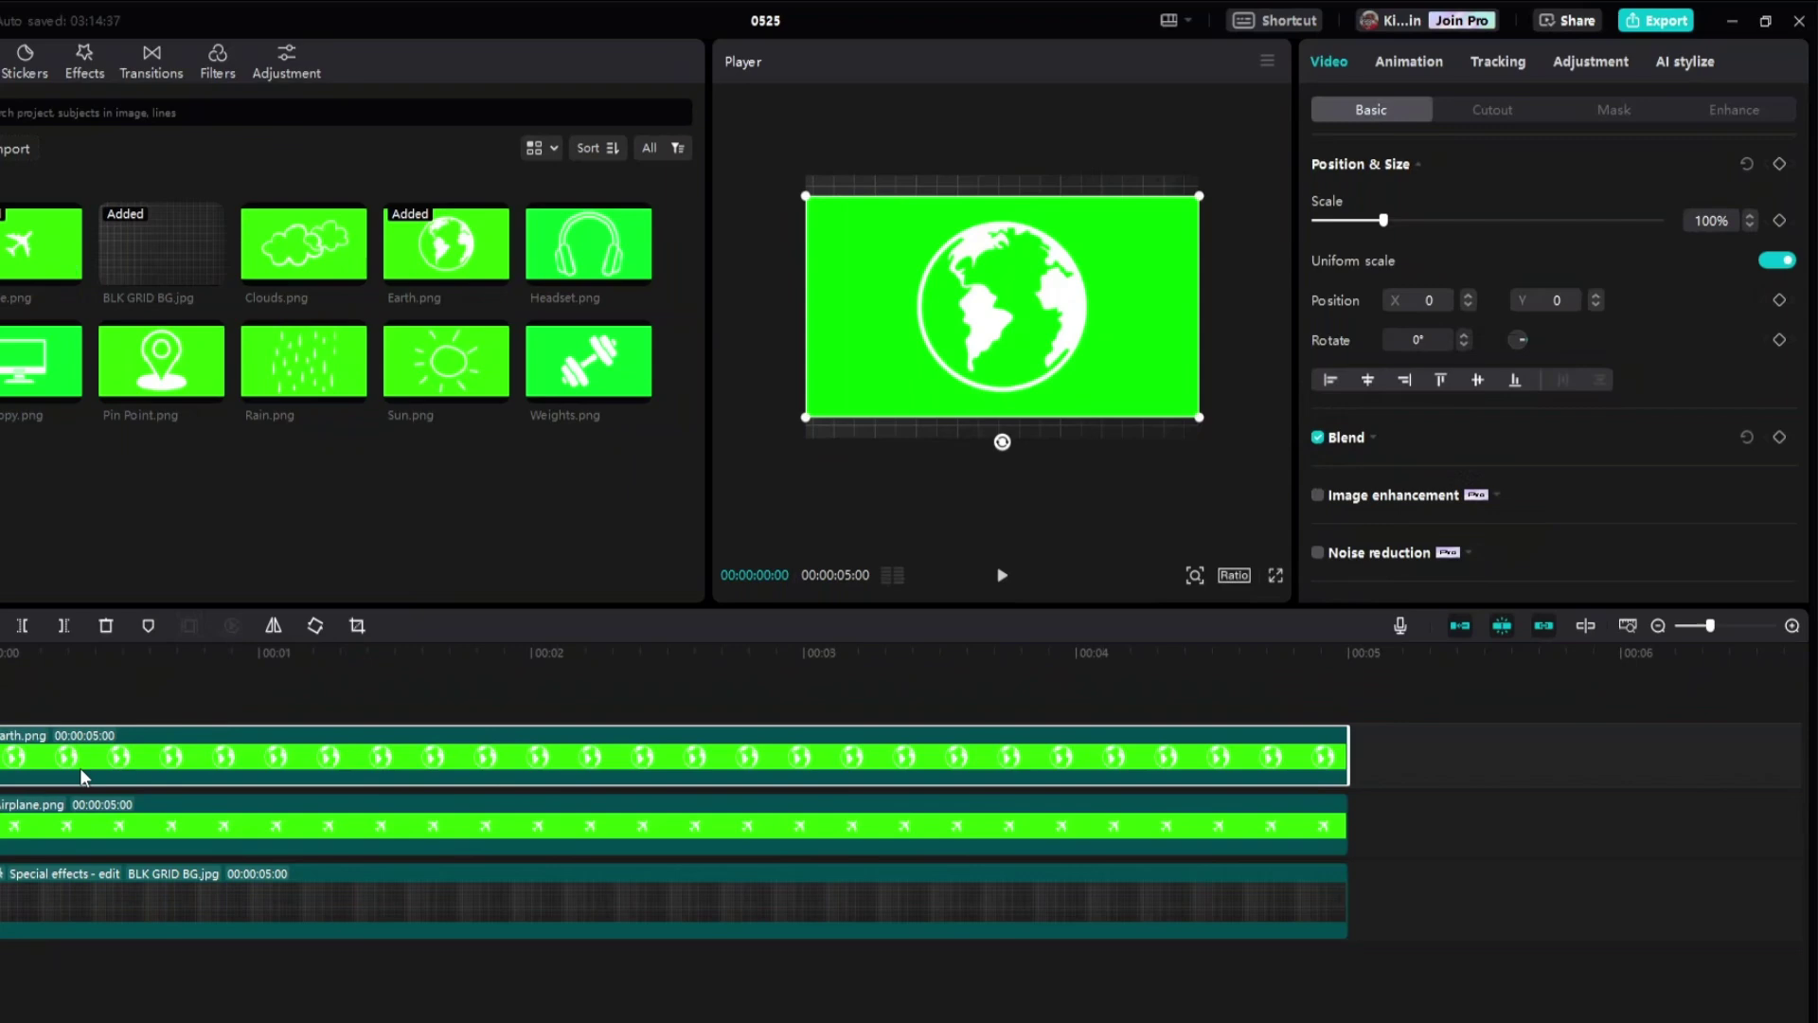
- Remove the green background of the Earth.png clip with Chroma key, sampling the green
{"action": "left_click", "coordinate": [1511, 117]}
{"action": "left_click", "coordinate": [1317, 419]}
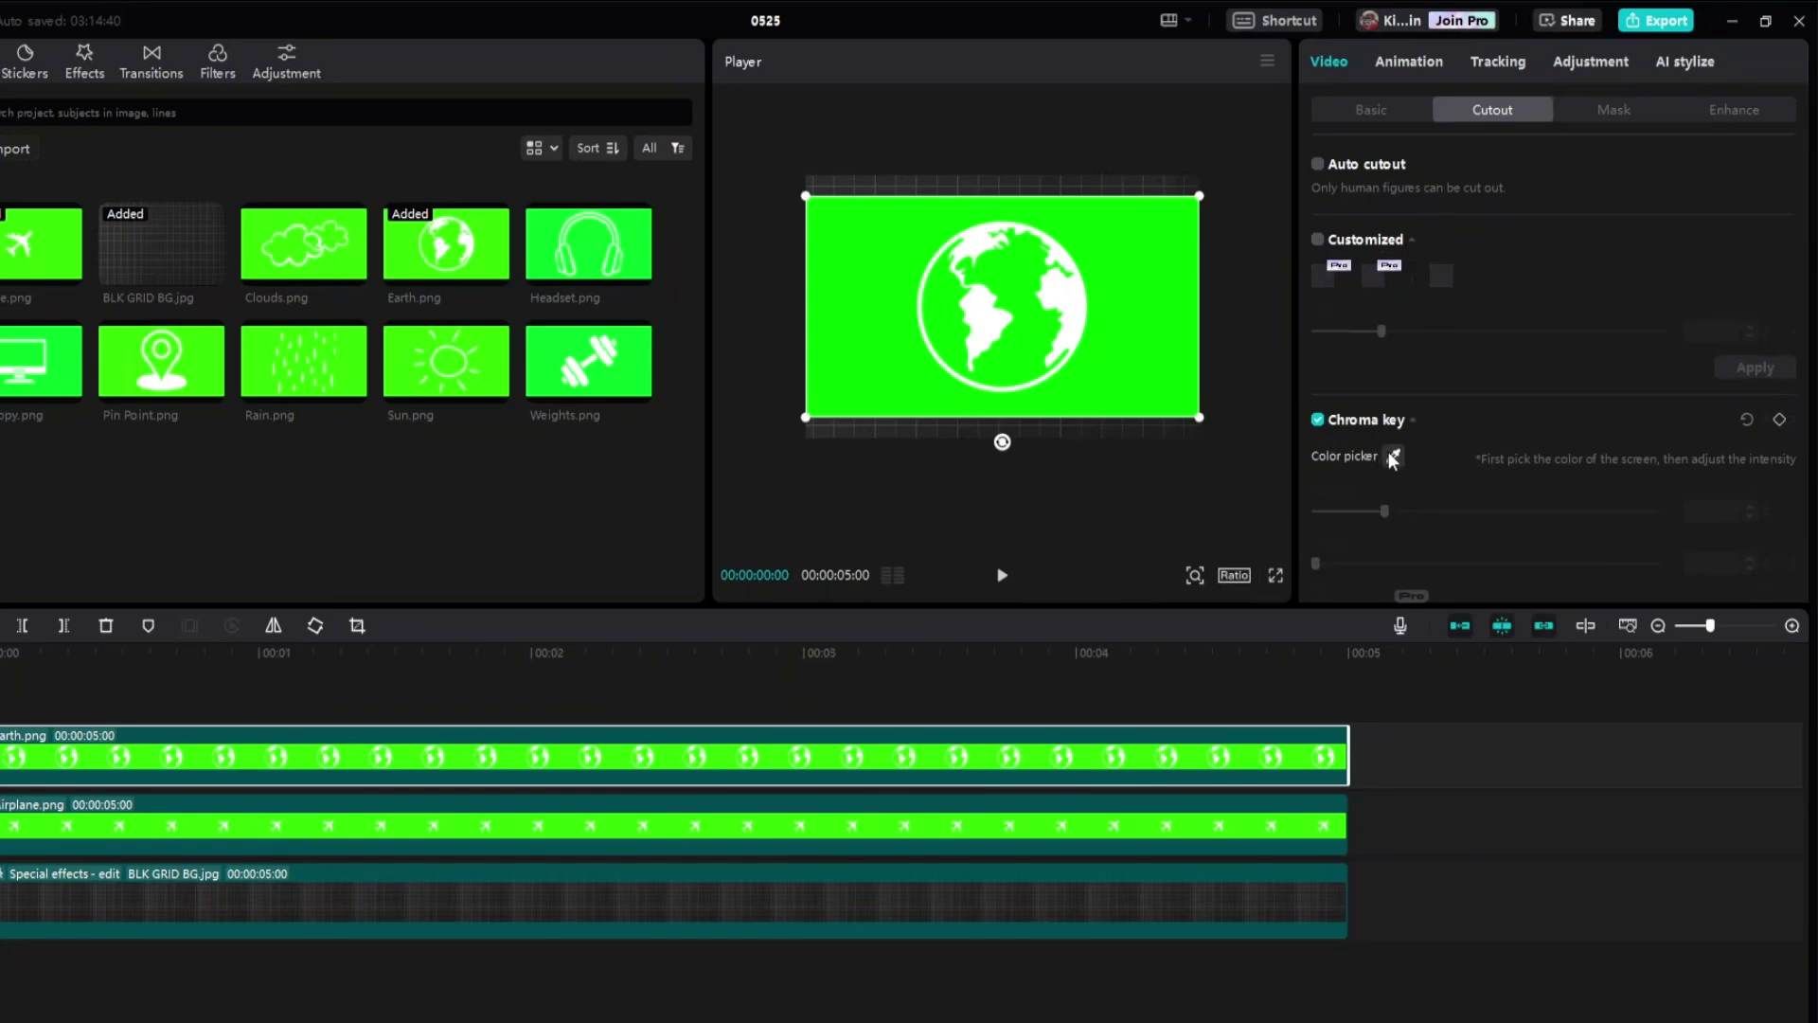
{"action": "left_click", "coordinate": [1392, 459]}
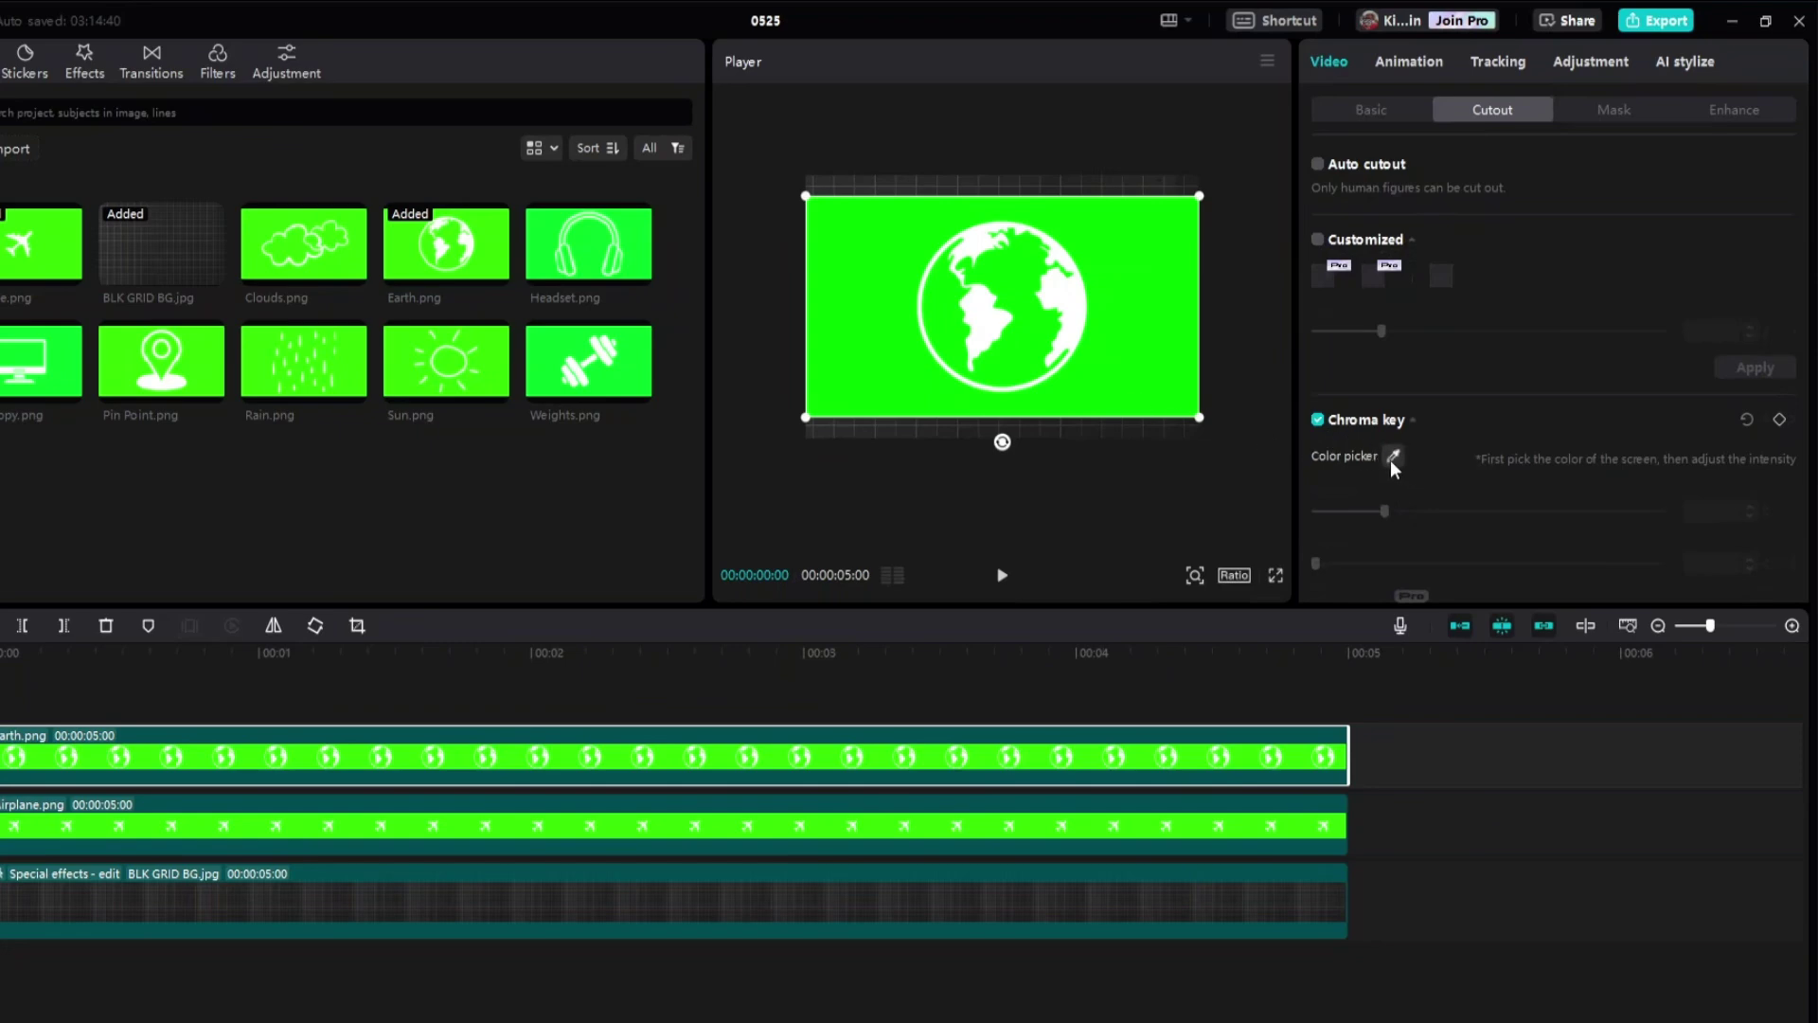
{"action": "left_click", "coordinate": [1146, 363]}
- Apply Chroma key to the Airplane.png clip to remove its green background
{"action": "left_click", "coordinate": [388, 822]}
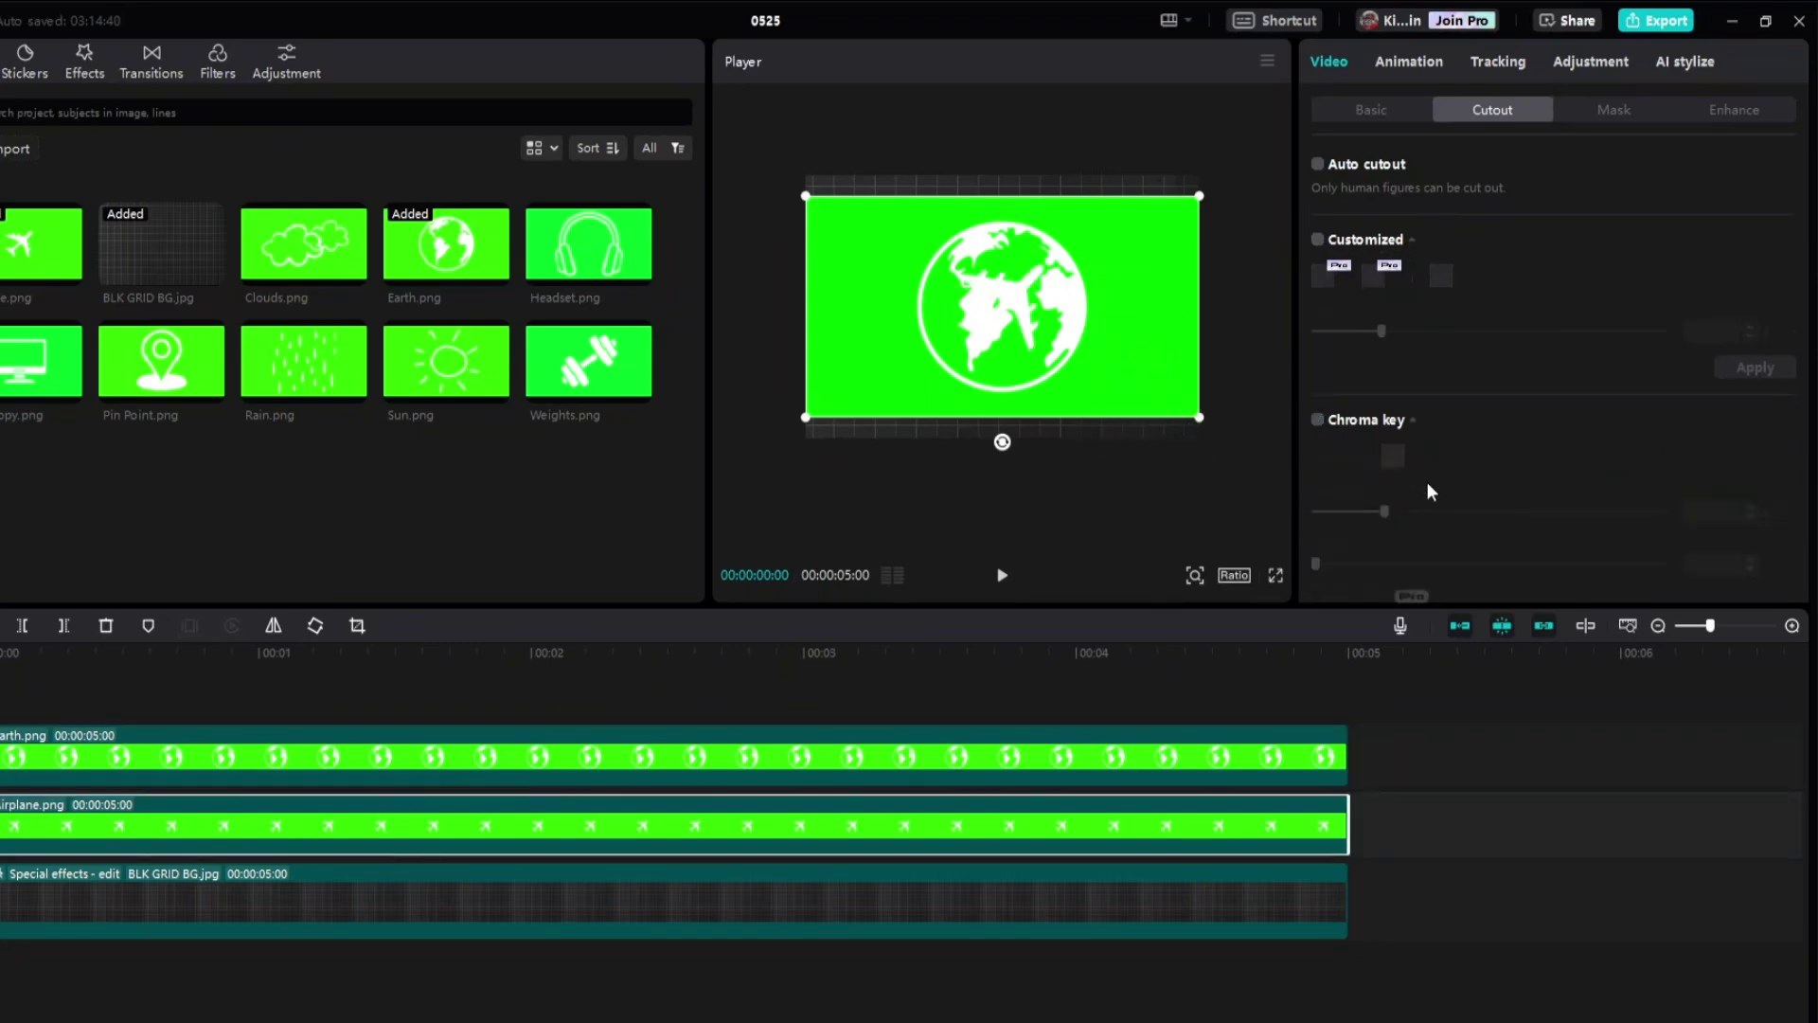
{"action": "left_click", "coordinate": [1317, 420]}
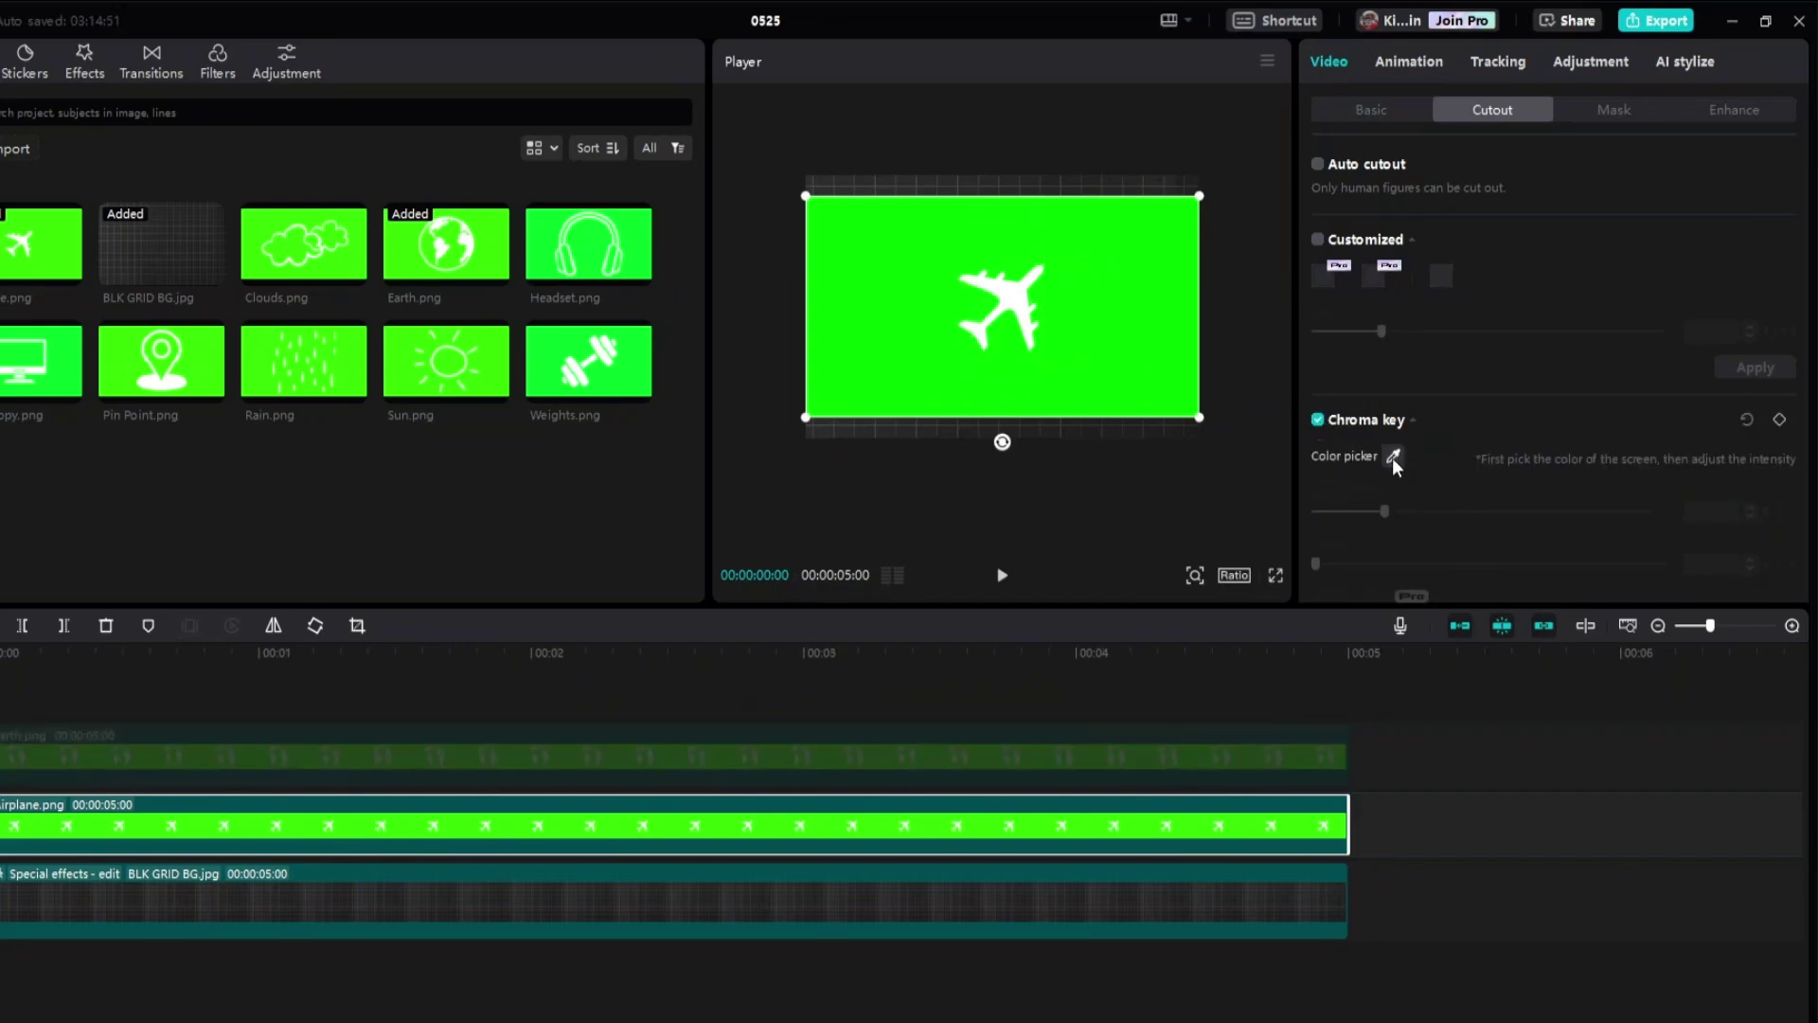
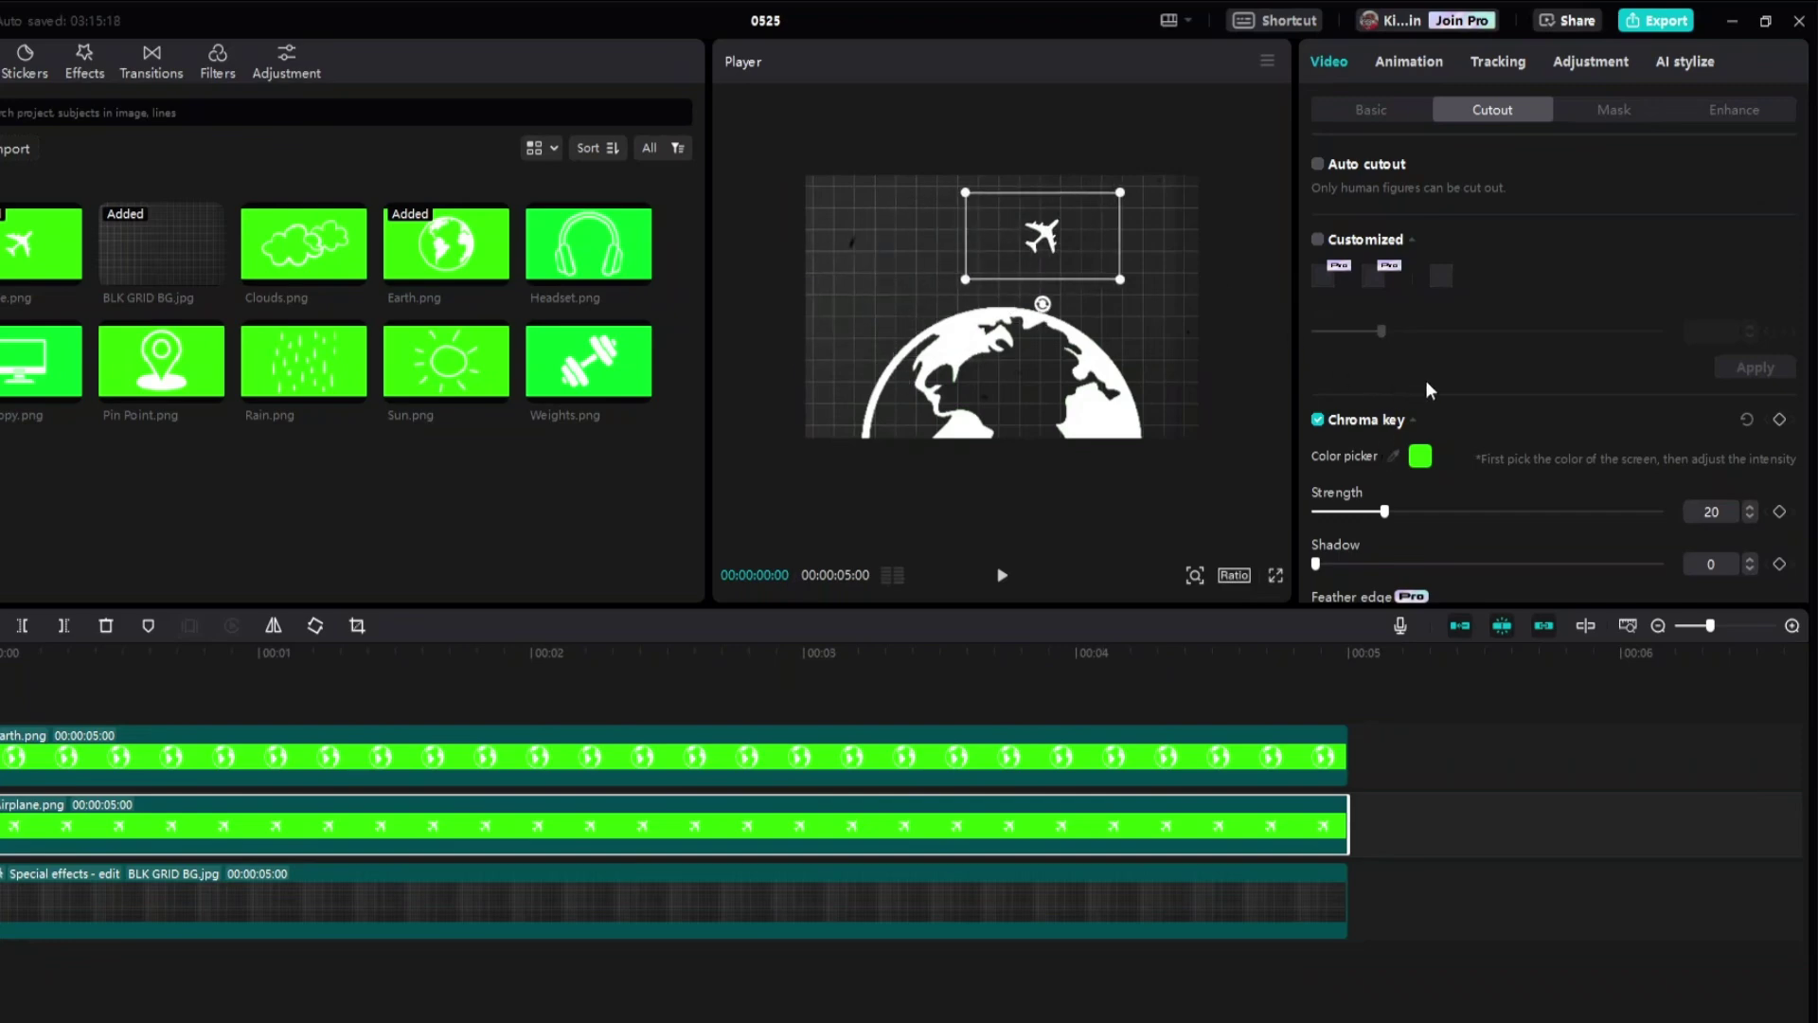
{"action": "scroll", "coordinate": [1449, 381], "scroll_direction": "down", "scroll_amount": 2}
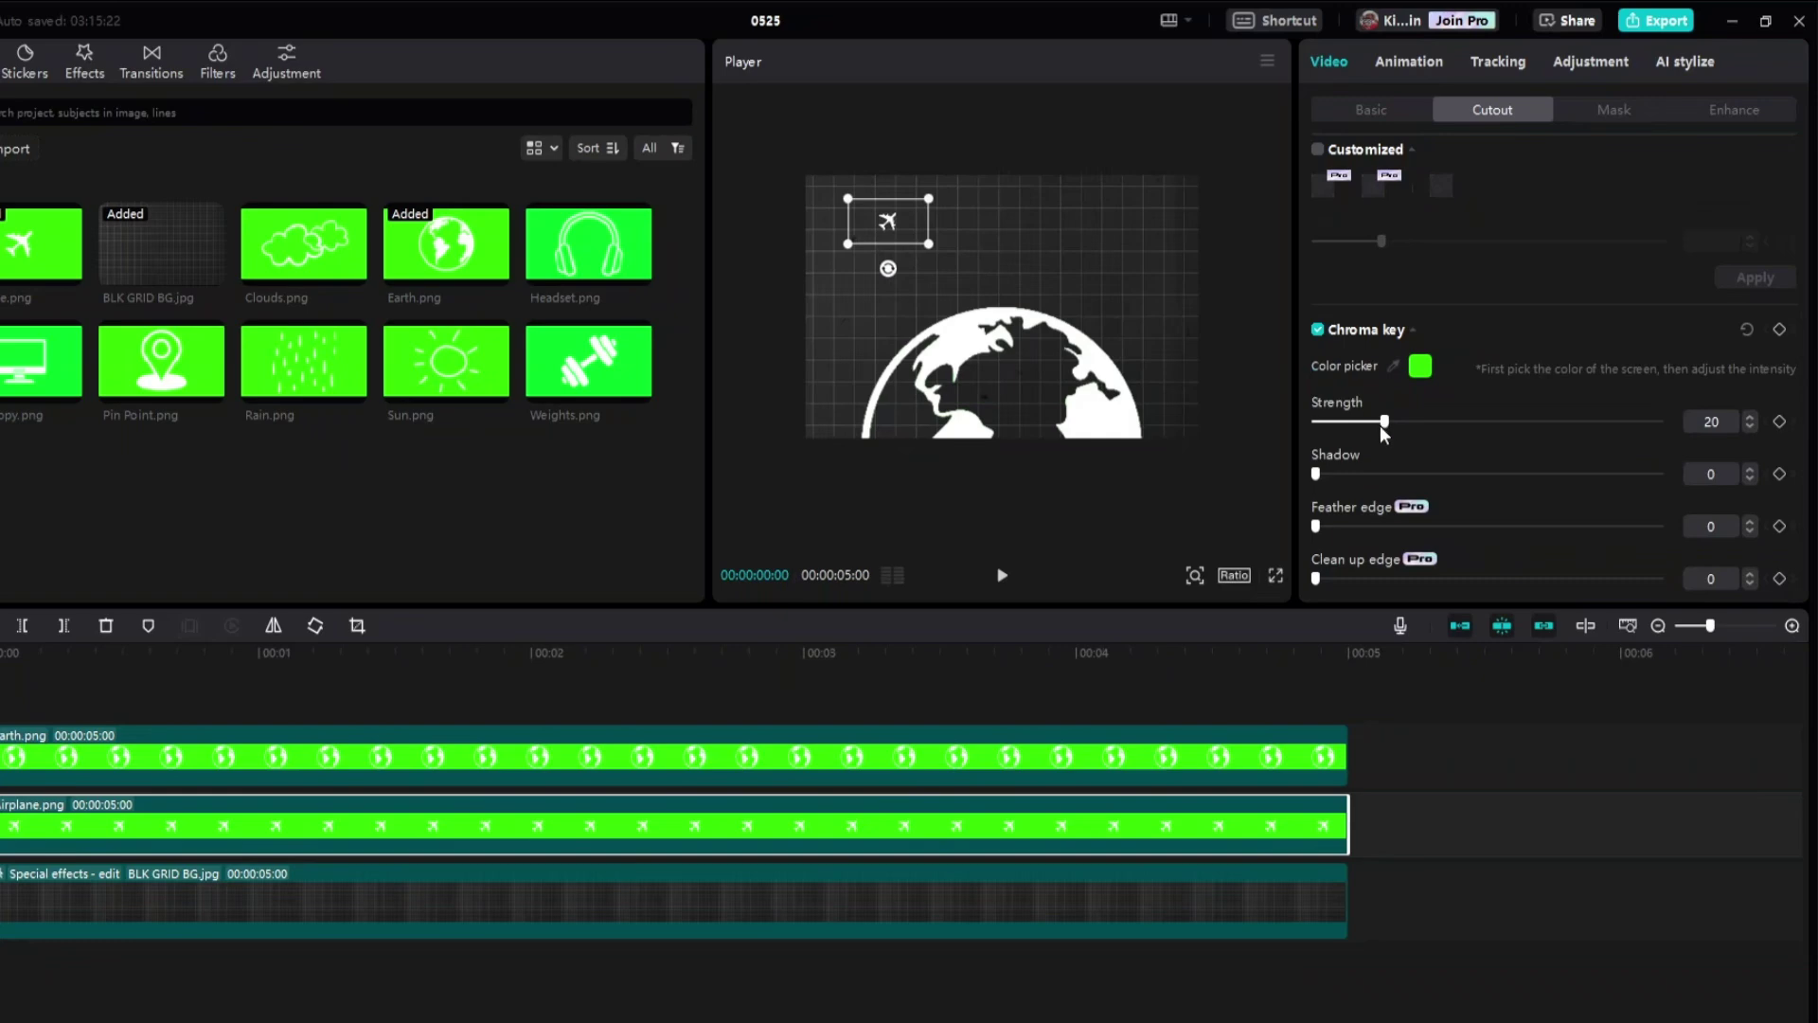
{"action": "scroll", "coordinate": [1402, 361], "scroll_direction": "up", "scroll_amount": 2}
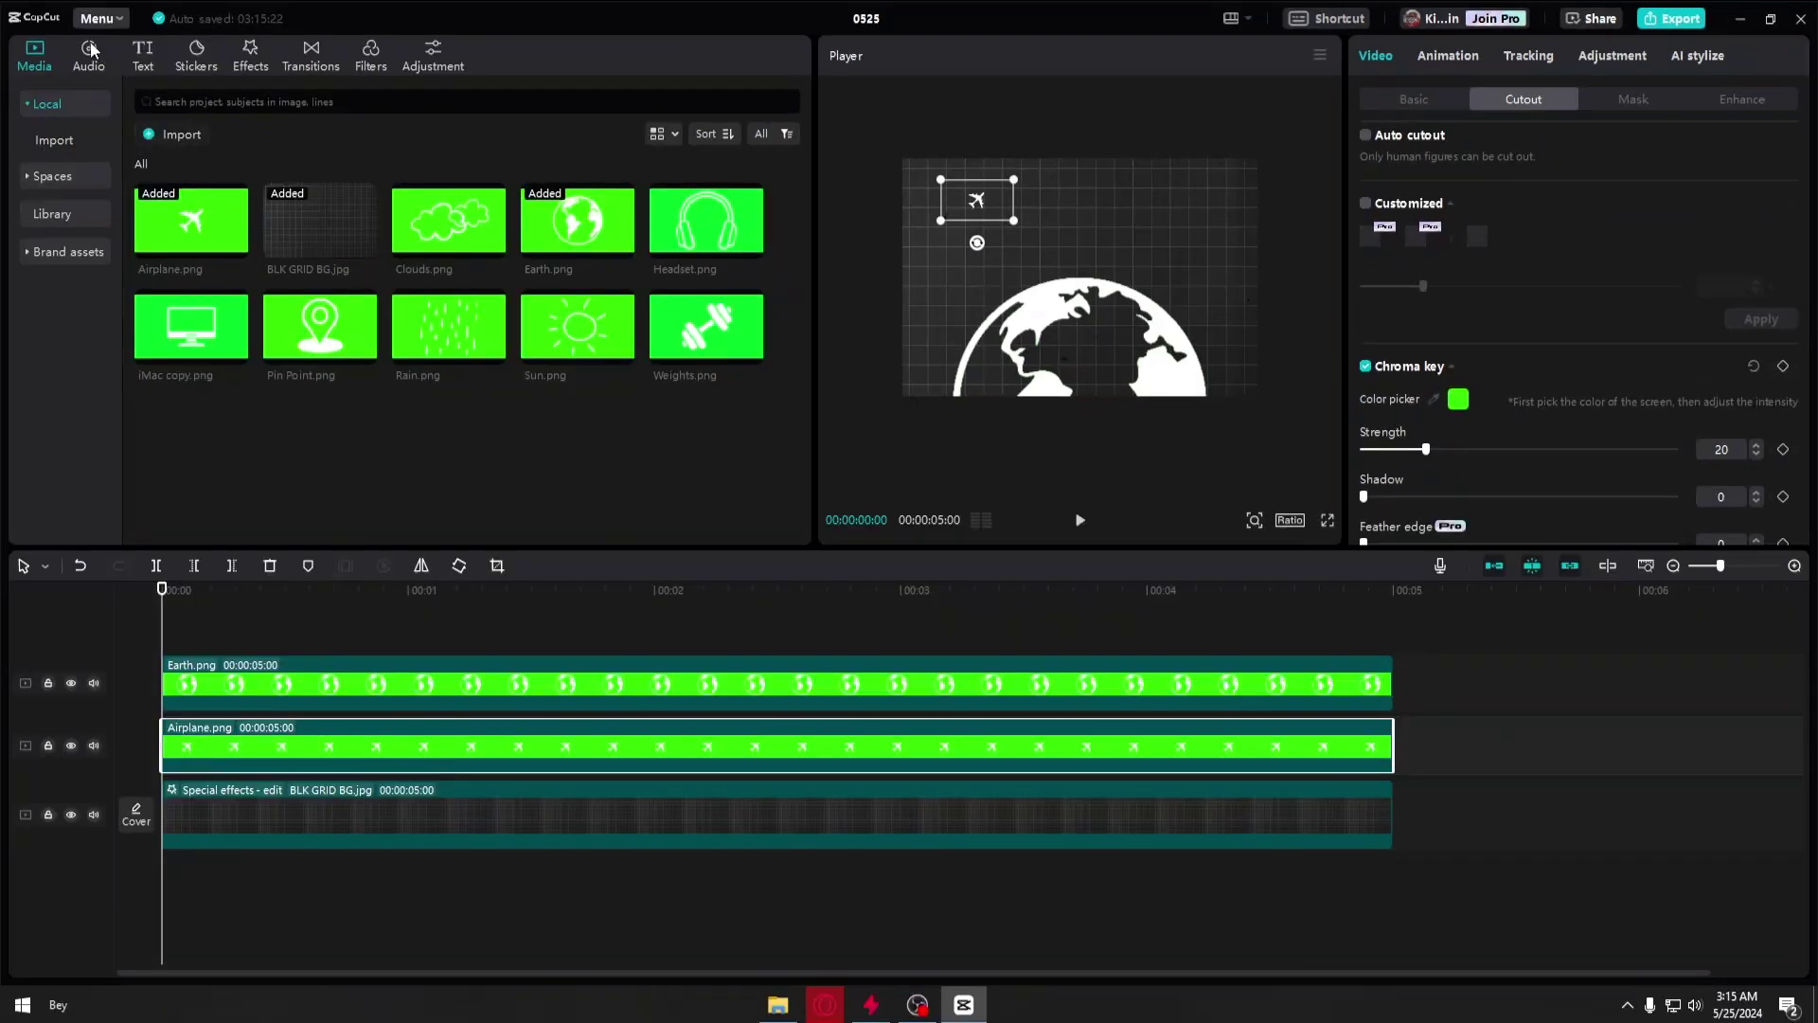
- Add a default text clip at the start above the Earth.png clip and place it centred just above the globe
{"action": "left_click", "coordinate": [144, 68]}
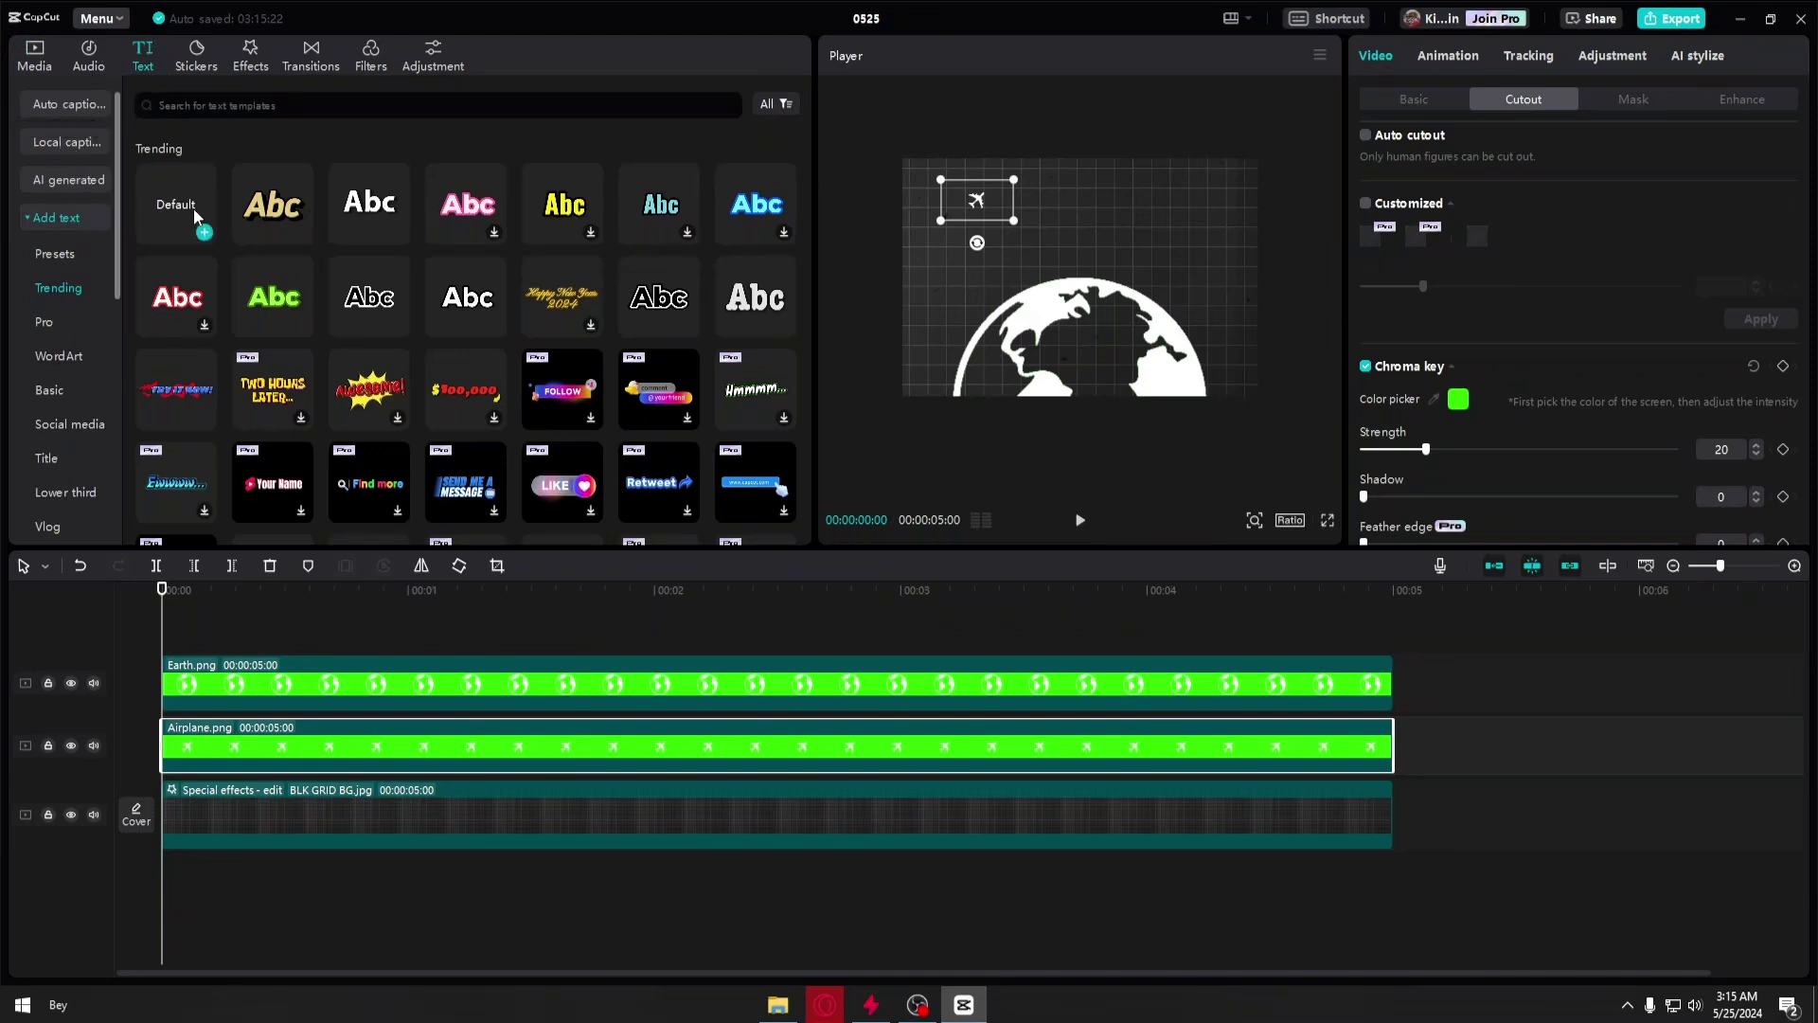
{"action": "mouse_move", "coordinate": [199, 232]}
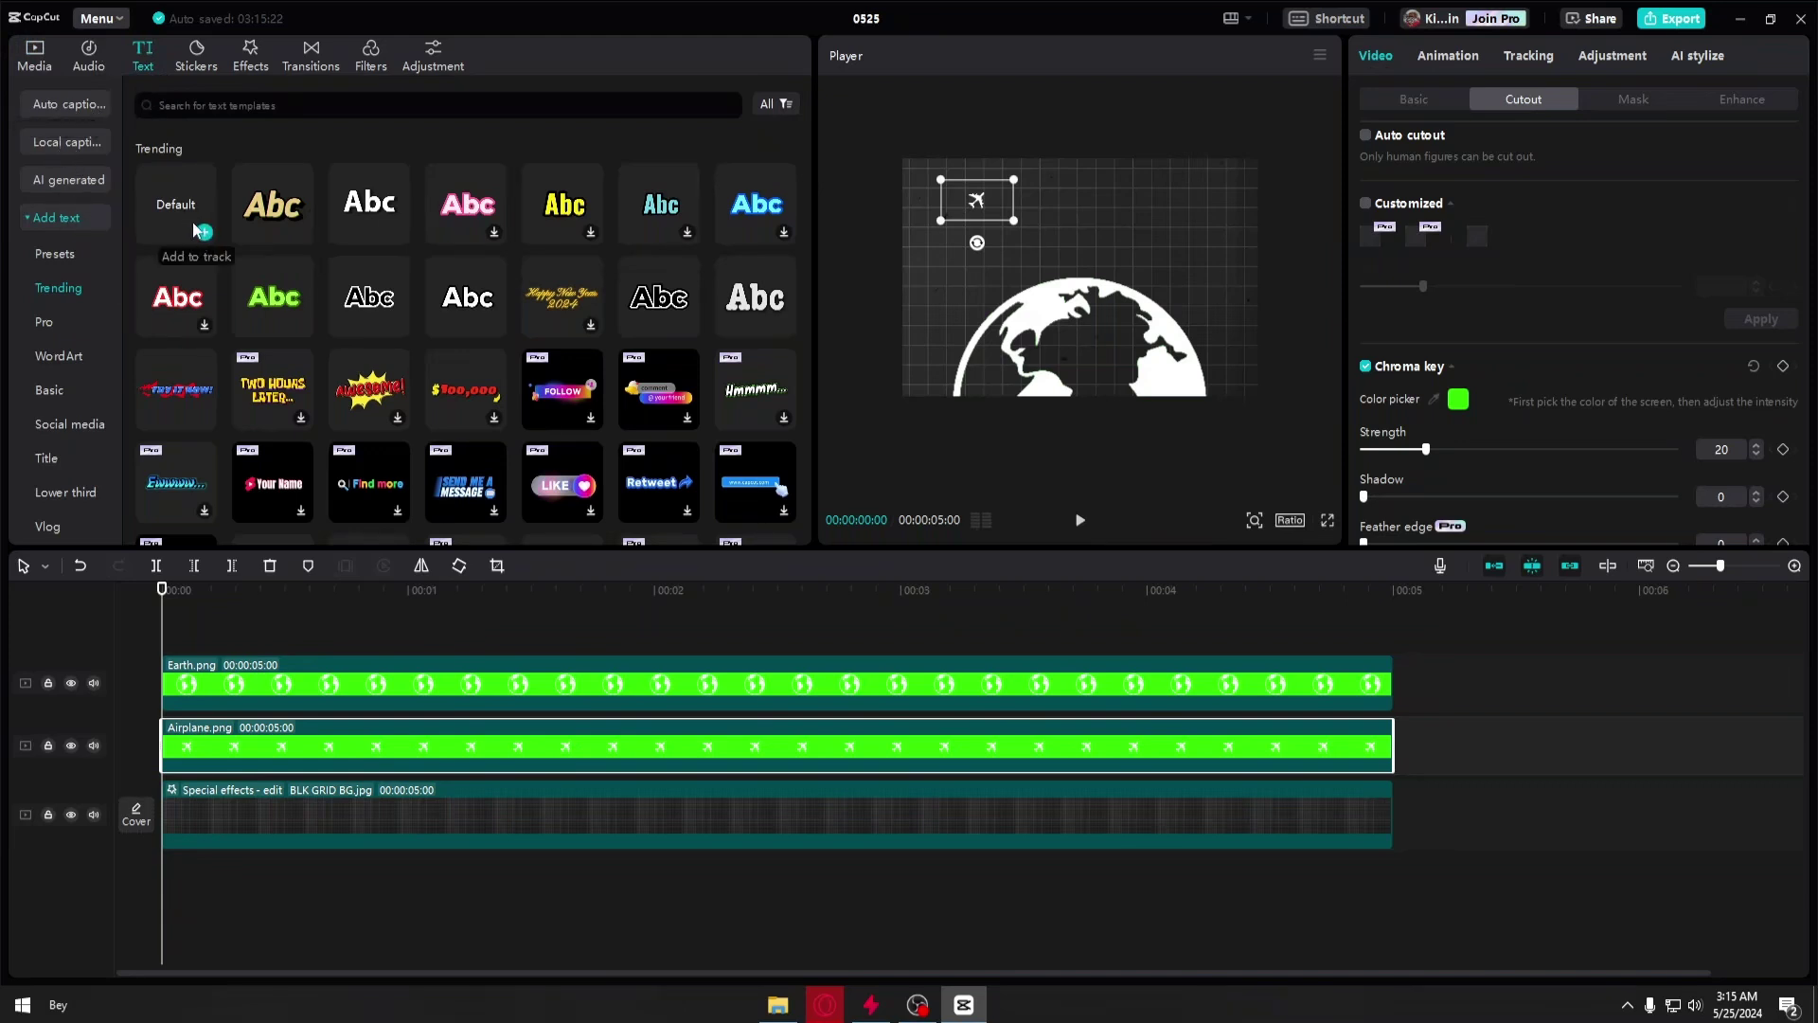
{"action": "left_click_drag", "start_coordinate": [199, 230], "coordinate": [163, 634]}
{"action": "left_click_drag", "start_coordinate": [1069, 292], "coordinate": [1068, 270]}
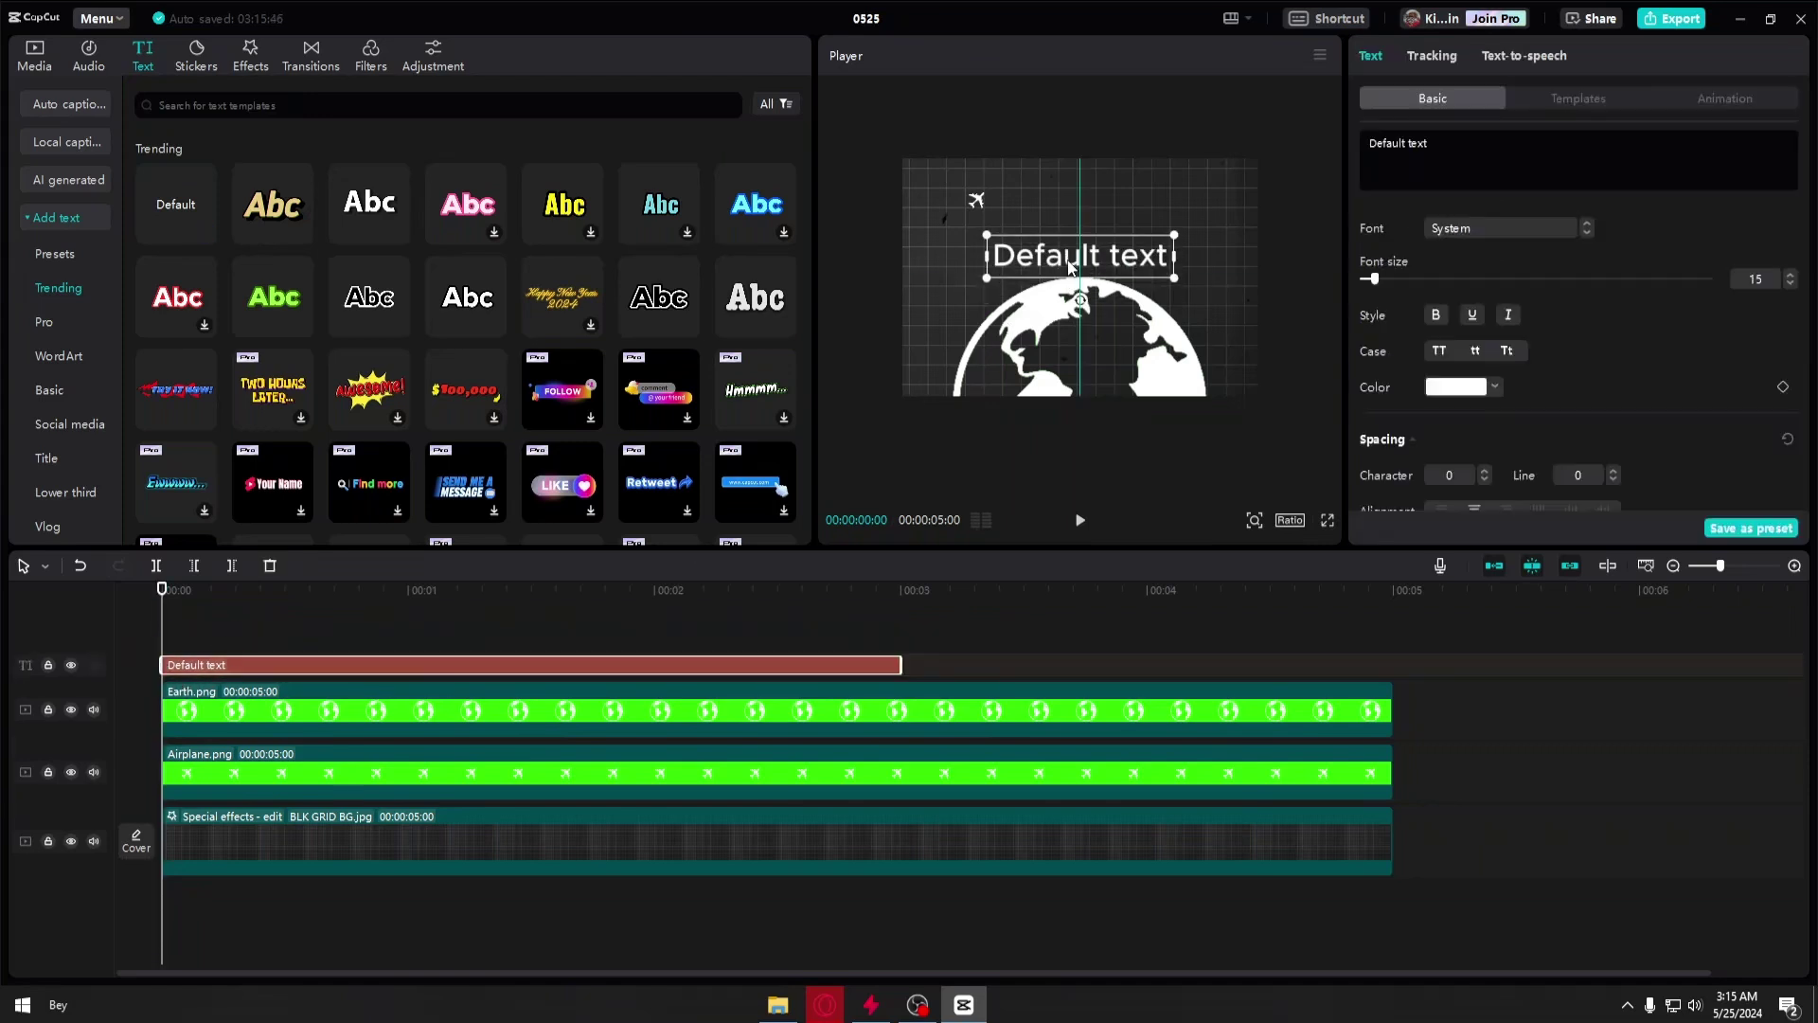
- Replace the default text with a row of 20 hyphens to form a dashed line
{"action": "left_click_drag", "start_coordinate": [1460, 147], "coordinate": [1351, 140]}
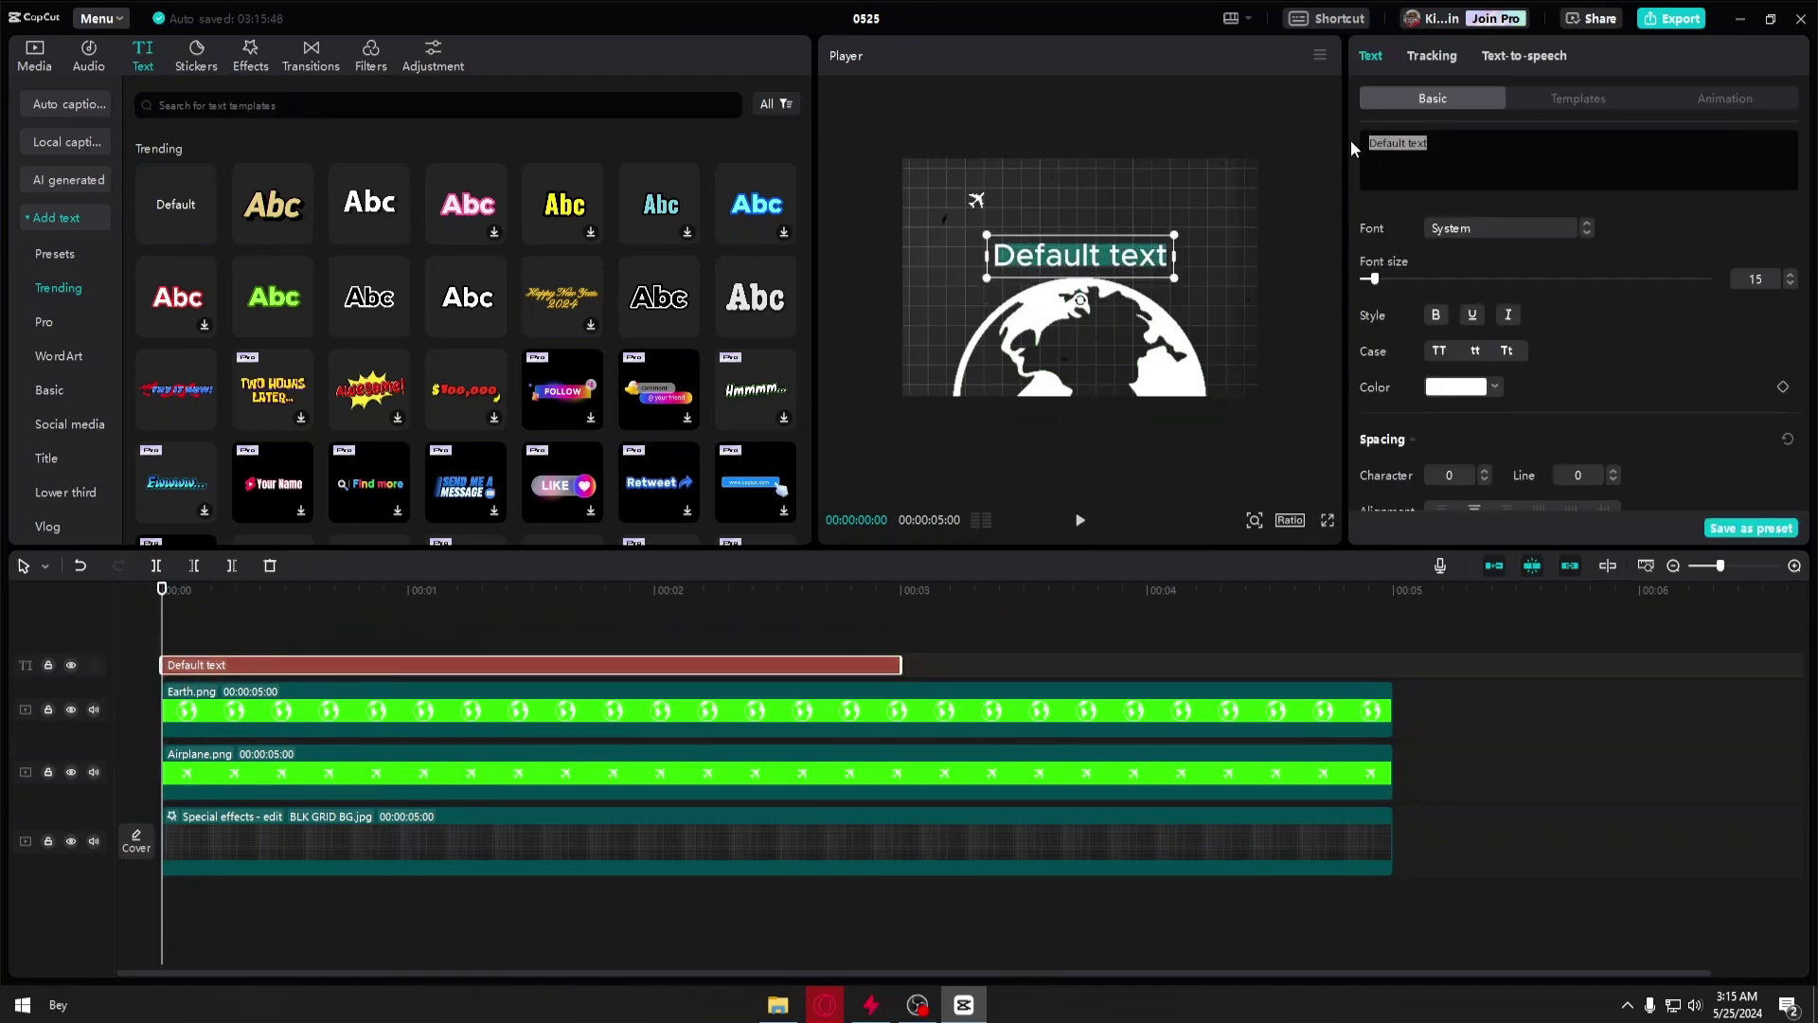
{"action": "type", "text": "----------------"}
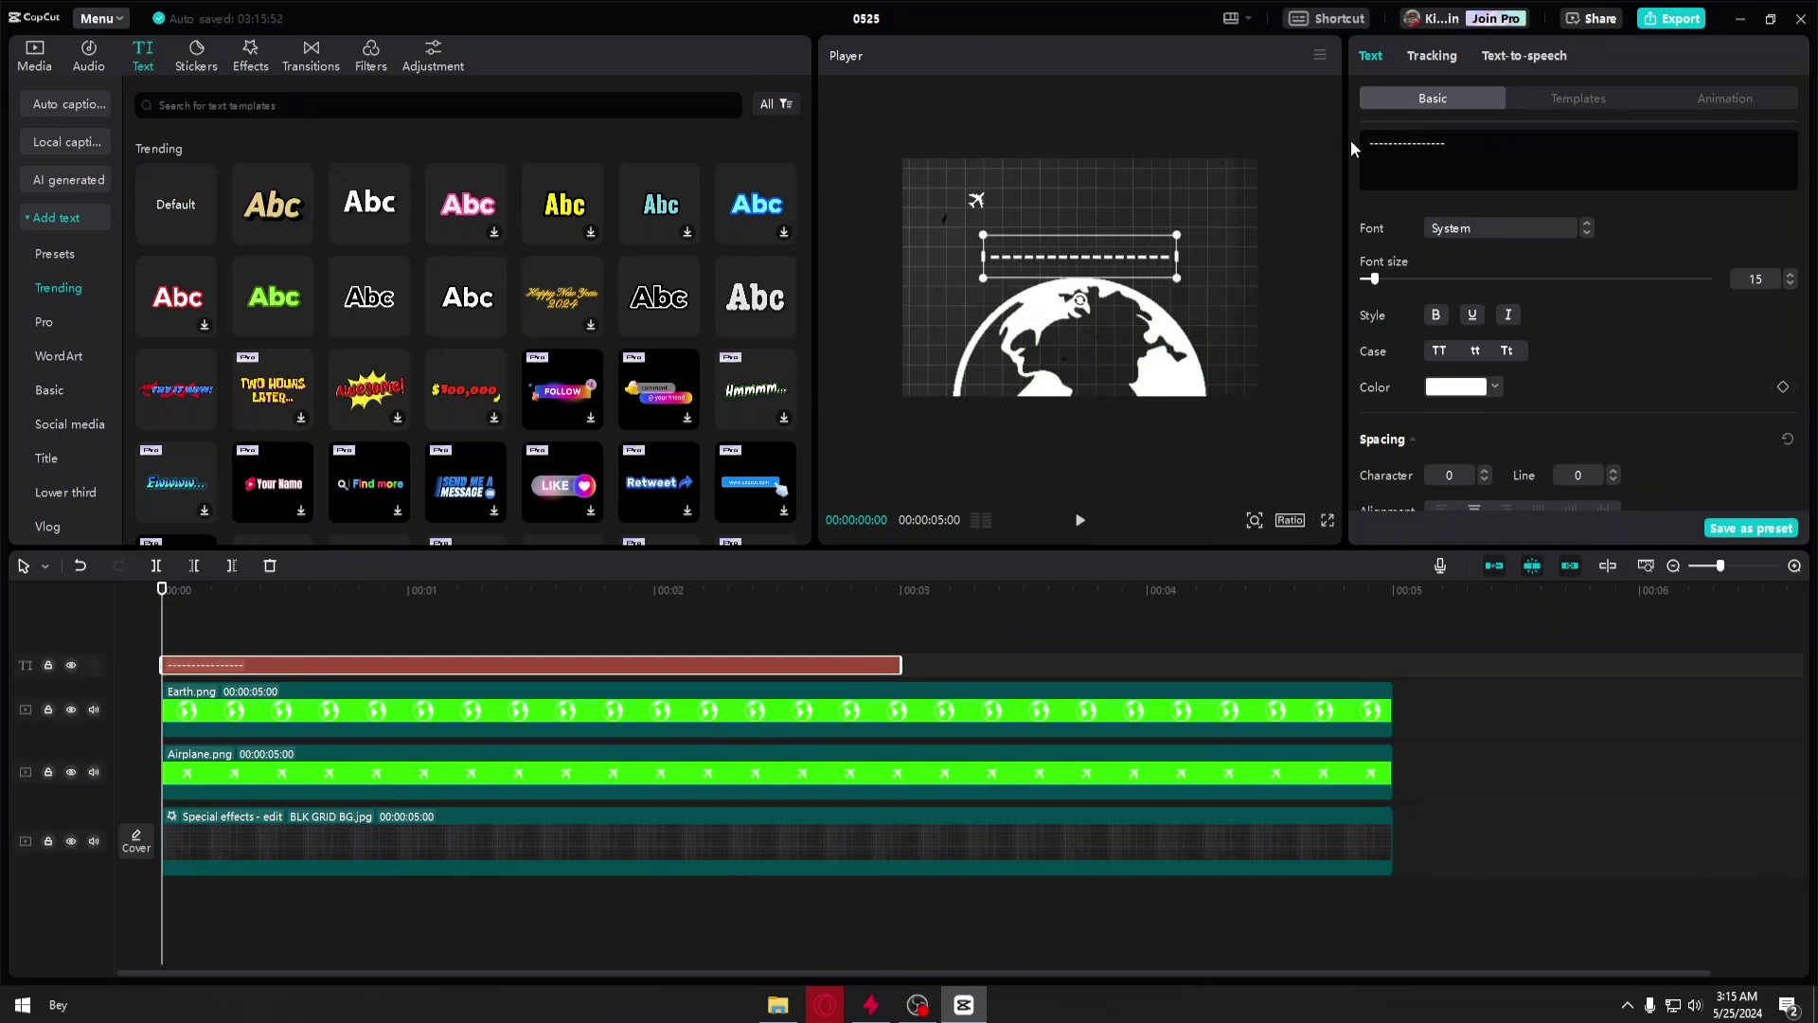
{"action": "type", "text": "----"}
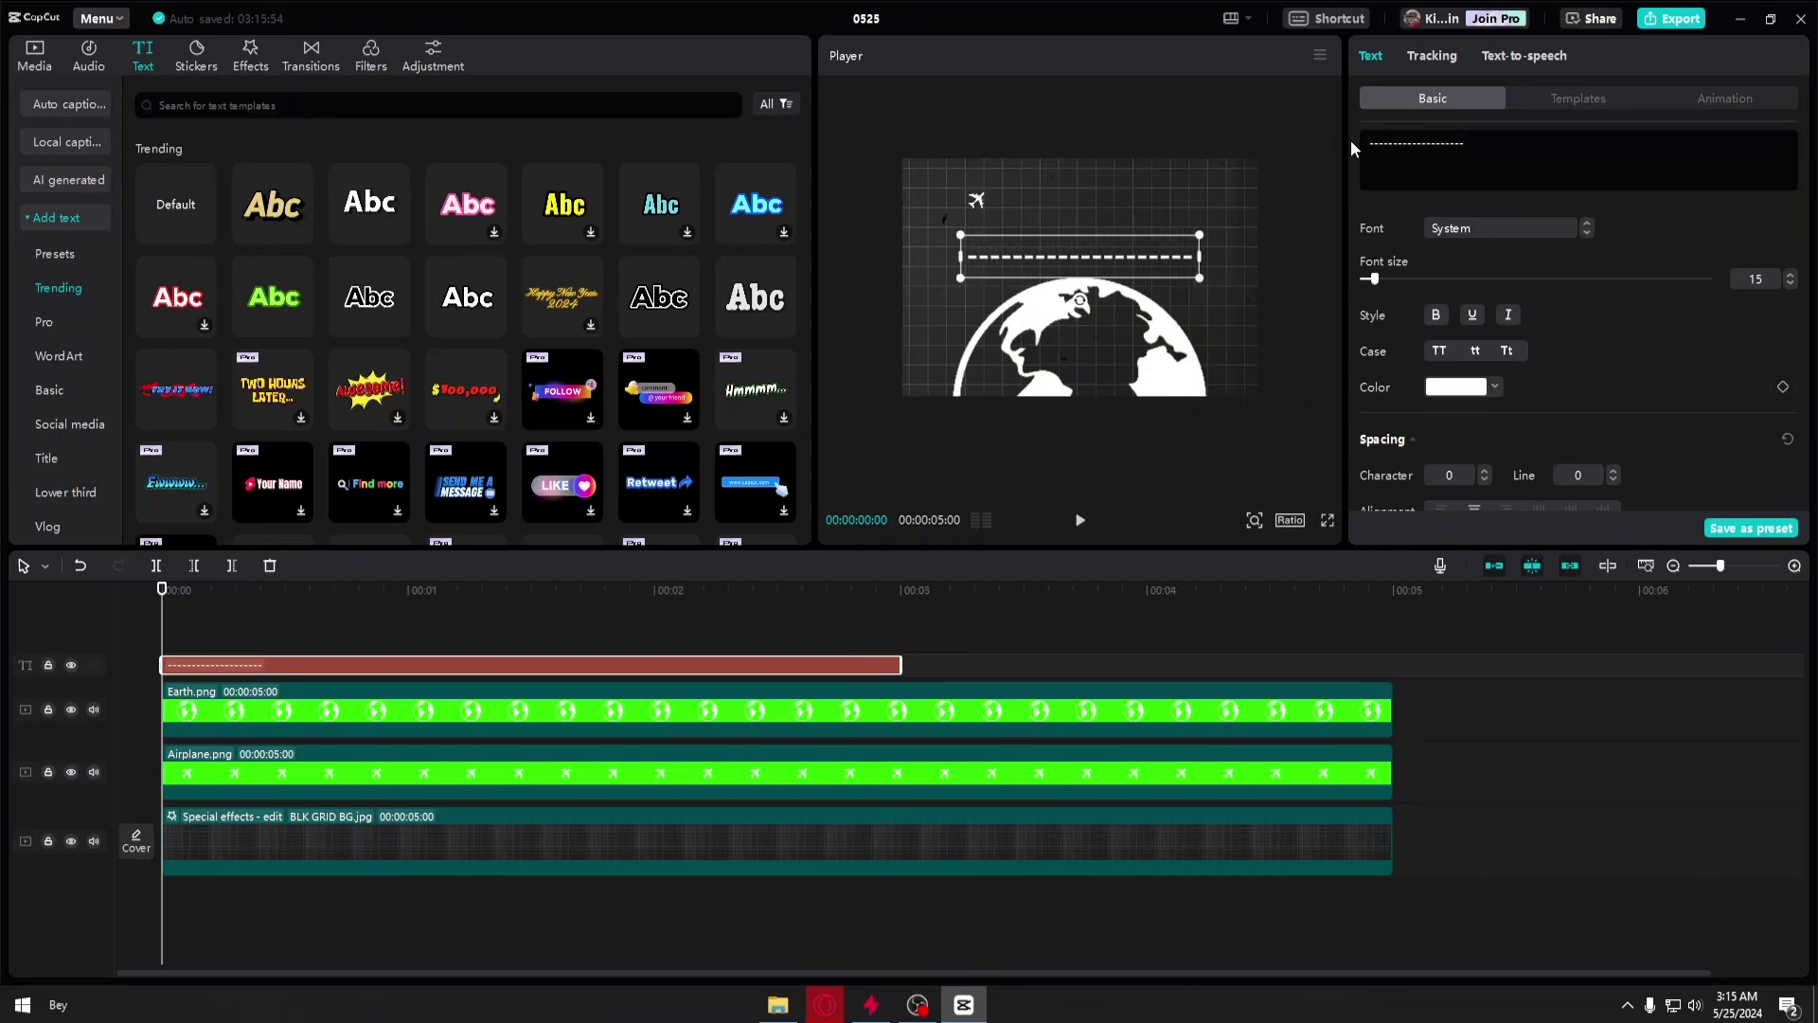
- Curve the dashed line with a strength of about 175° and enlarge it to arc over the globe
{"action": "scroll", "coordinate": [1578, 258], "scroll_direction": "down", "scroll_amount": 5}
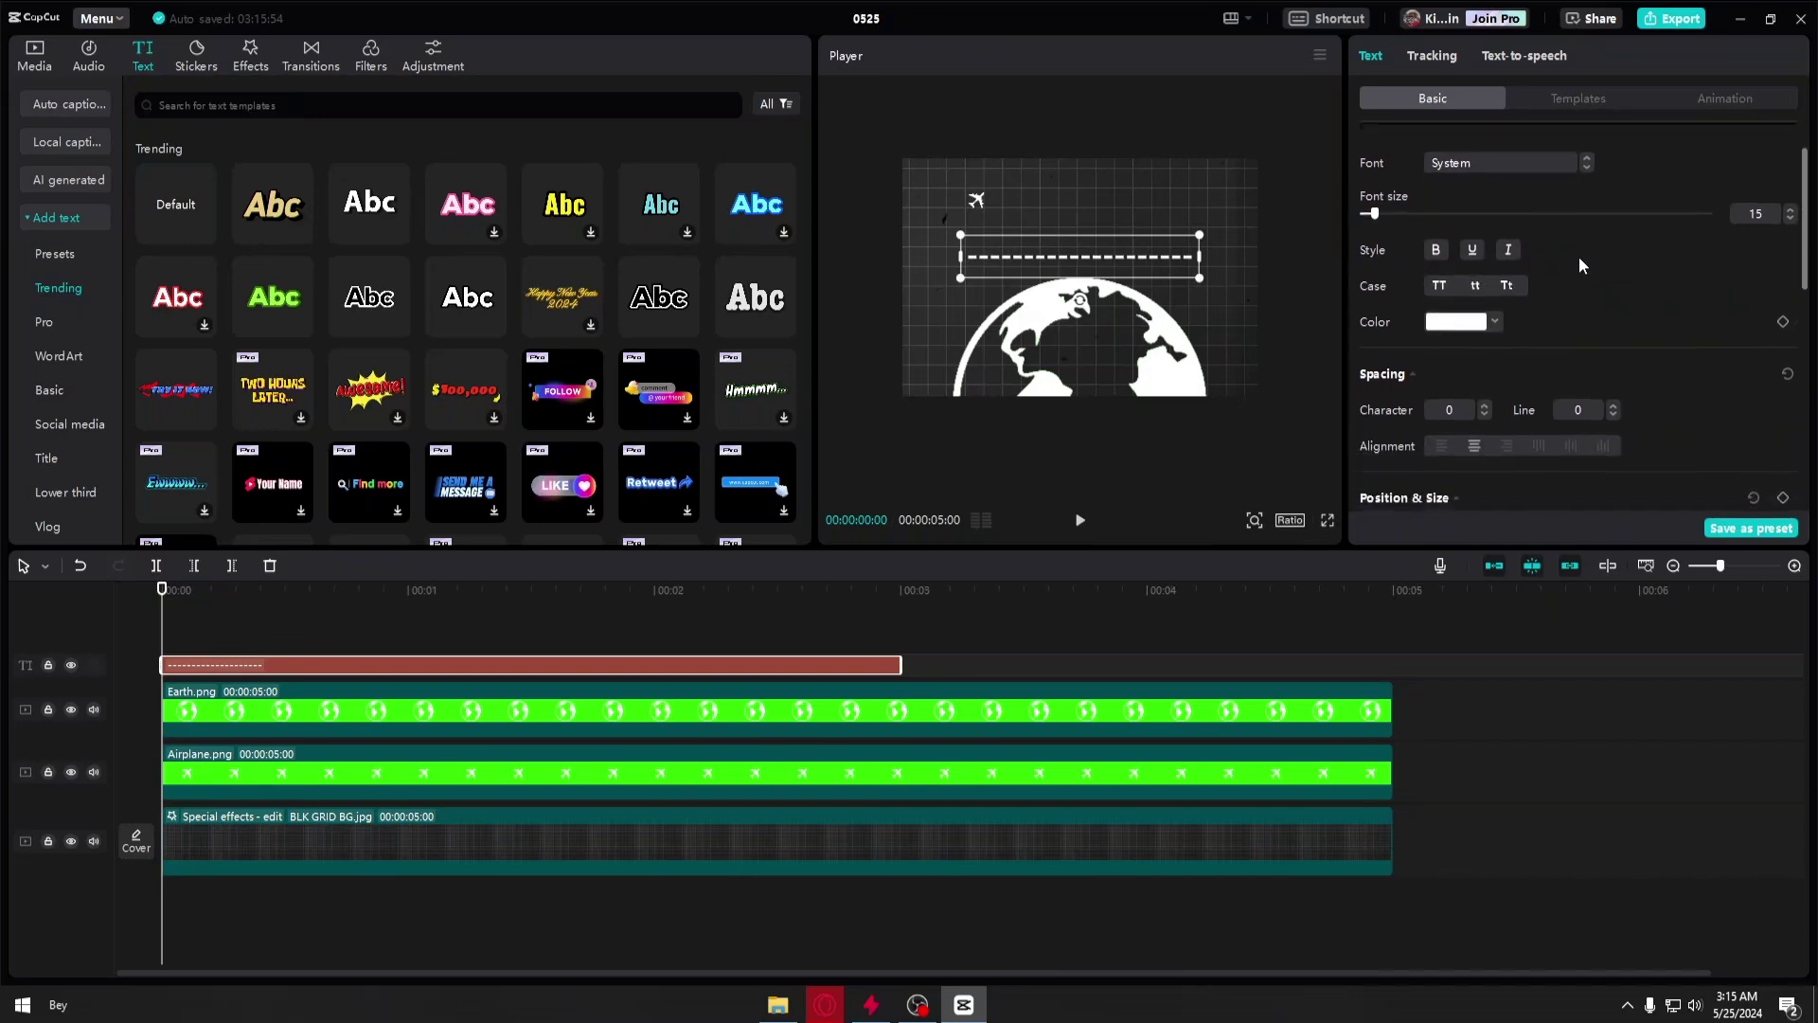
{"action": "scroll", "coordinate": [1420, 437], "scroll_direction": "down", "scroll_amount": 3}
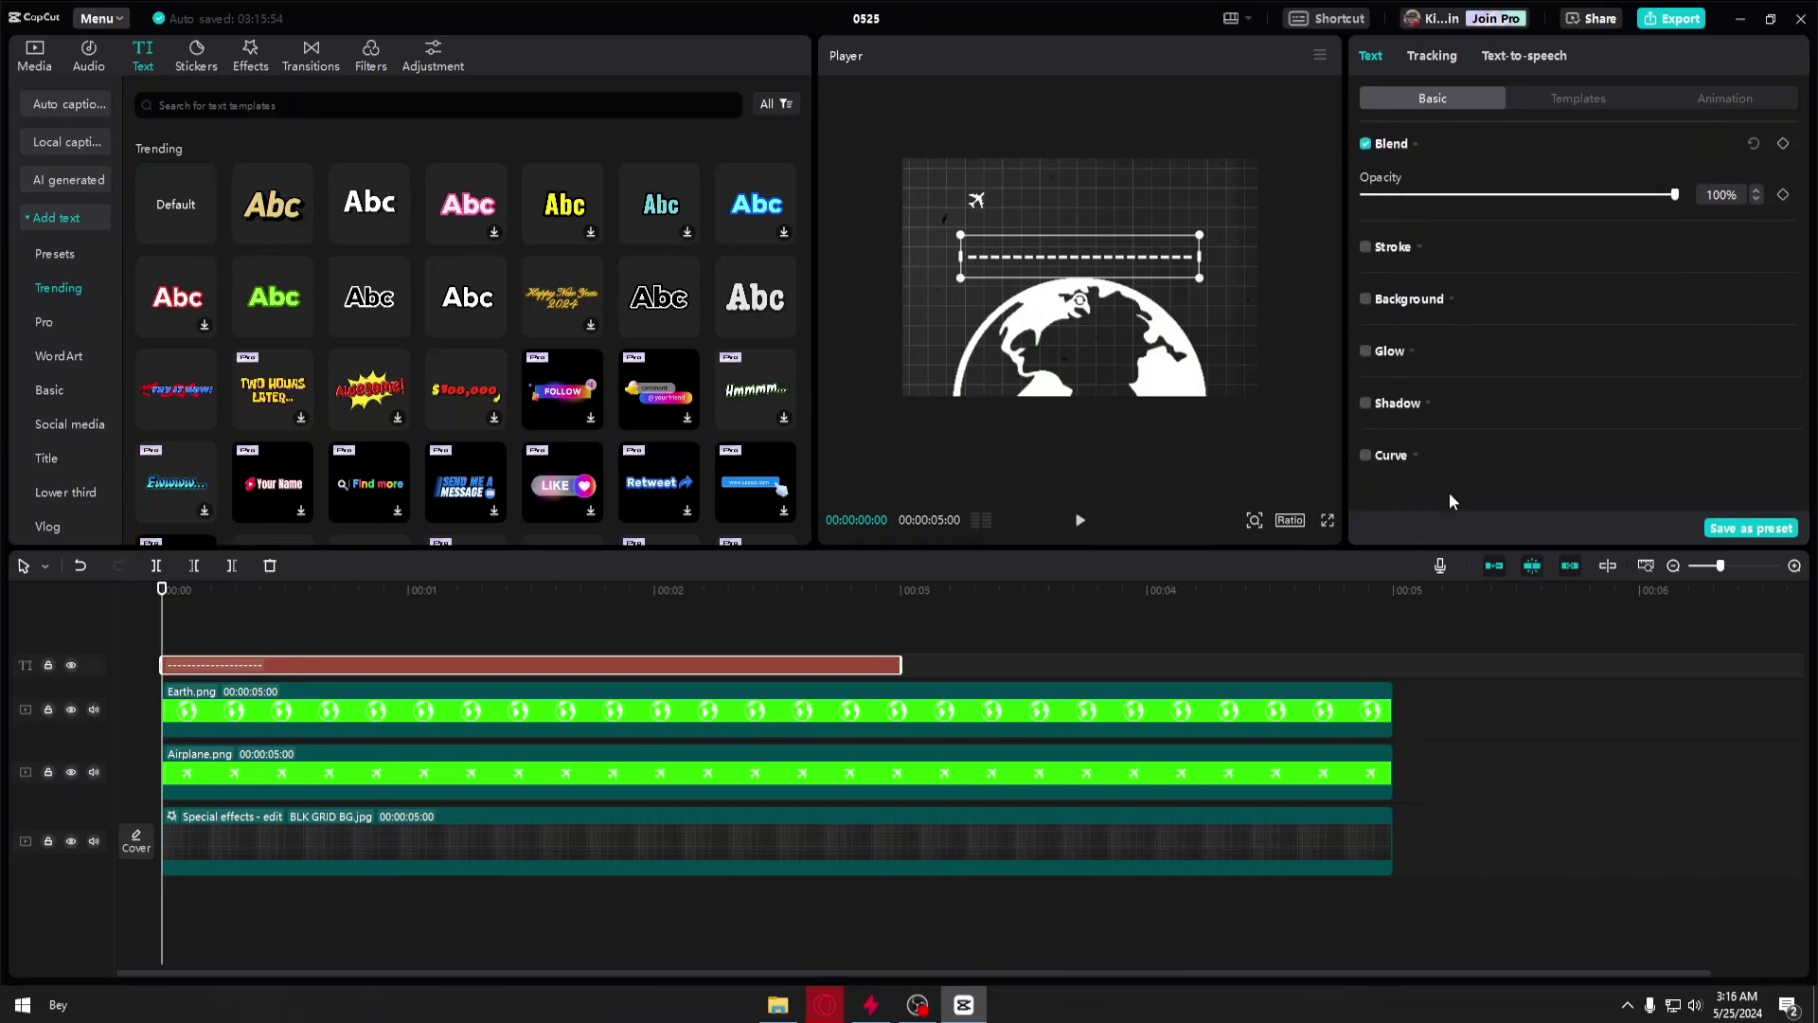
{"action": "left_click", "coordinate": [1365, 456]}
{"action": "scroll", "coordinate": [1415, 445], "scroll_direction": "down", "scroll_amount": 3}
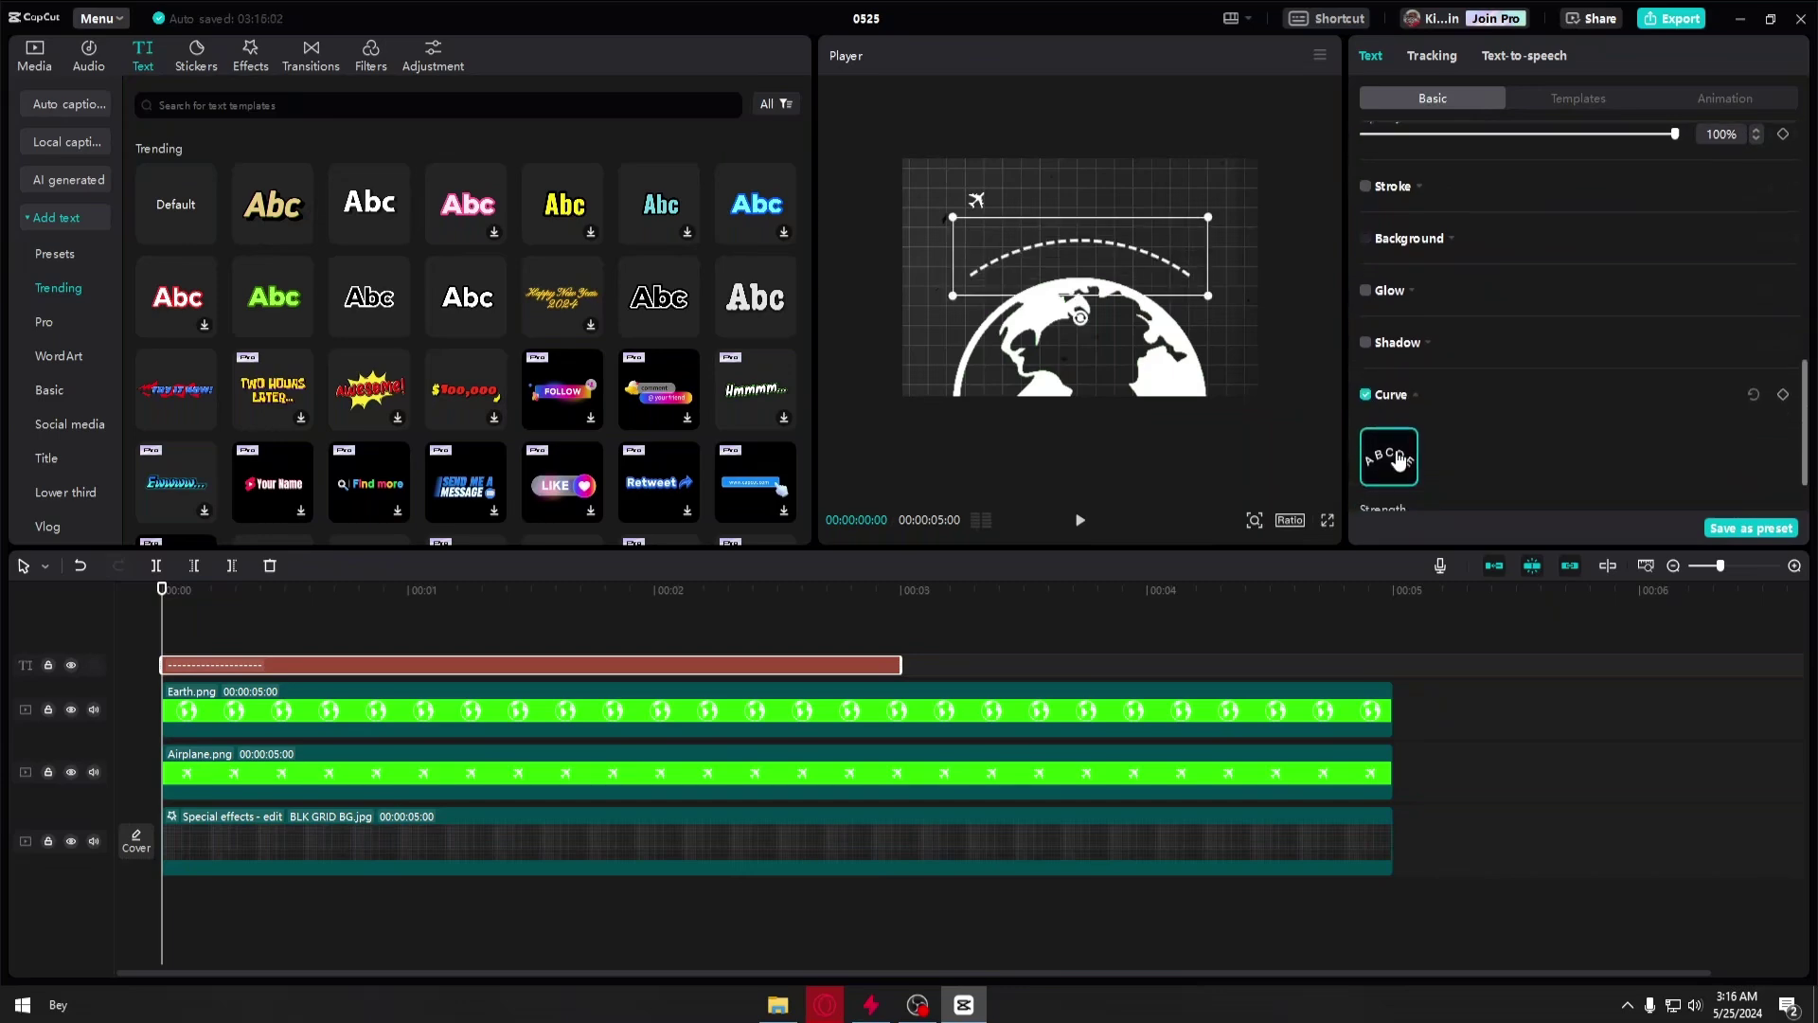
{"action": "left_click_drag", "start_coordinate": [1550, 455], "coordinate": [1594, 456]}
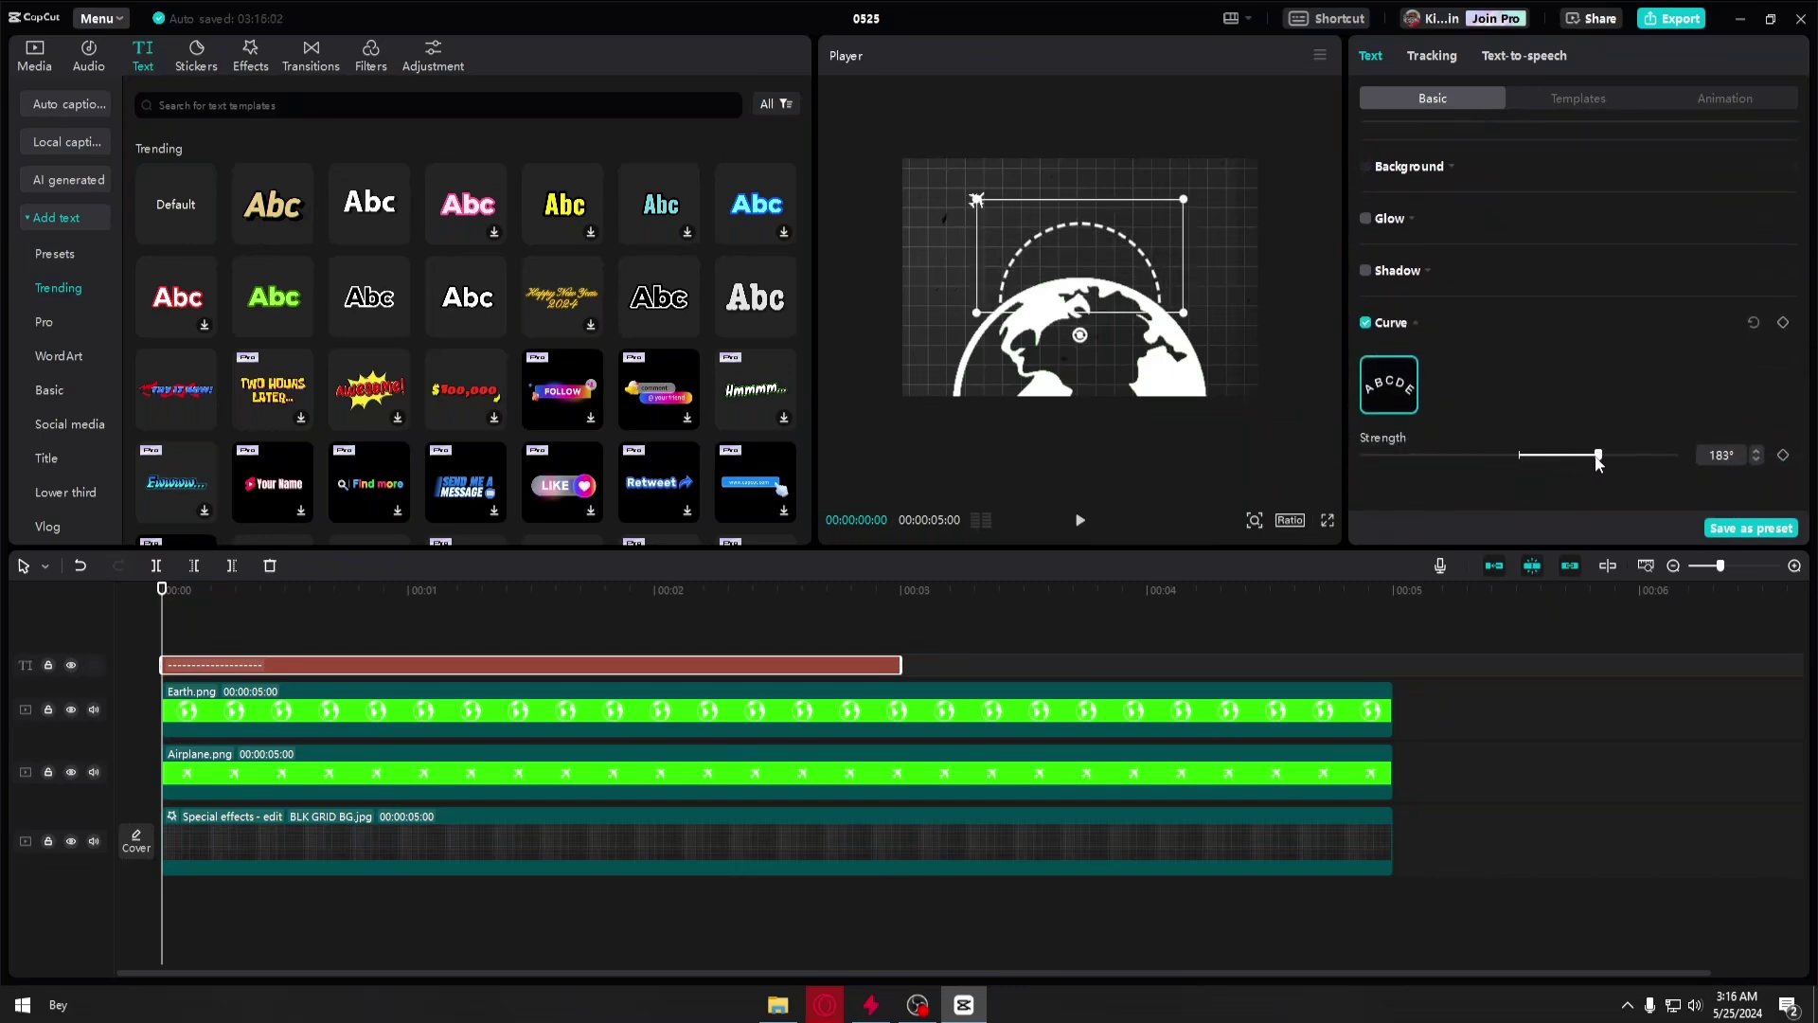
{"action": "mouse_move", "coordinate": [1187, 313]}
{"action": "left_mouse_down"}
{"action": "mouse_move", "coordinate": [1219, 348]}
{"action": "mouse_move", "coordinate": [1195, 310]}
{"action": "left_mouse_up"}
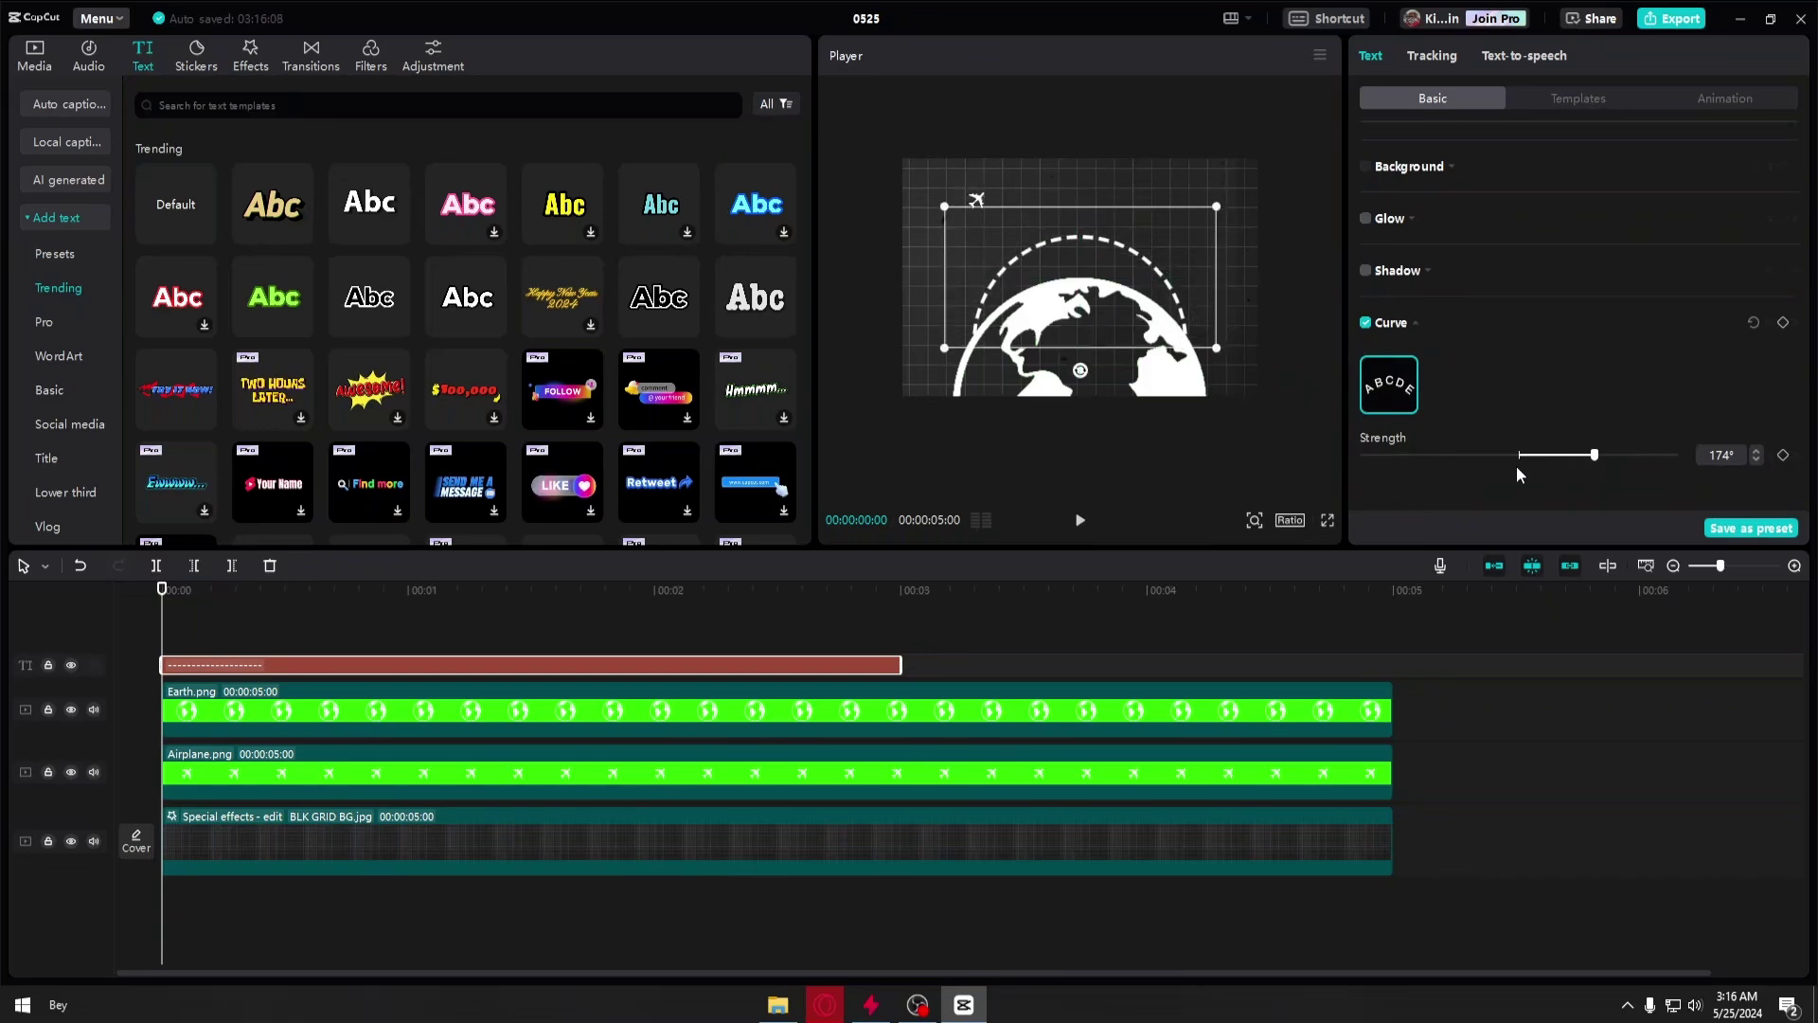
{"action": "mouse_move", "coordinate": [1595, 456]}
{"action": "left_mouse_down"}
{"action": "mouse_move", "coordinate": [1536, 457]}
{"action": "mouse_move", "coordinate": [1595, 454]}
{"action": "left_mouse_up"}
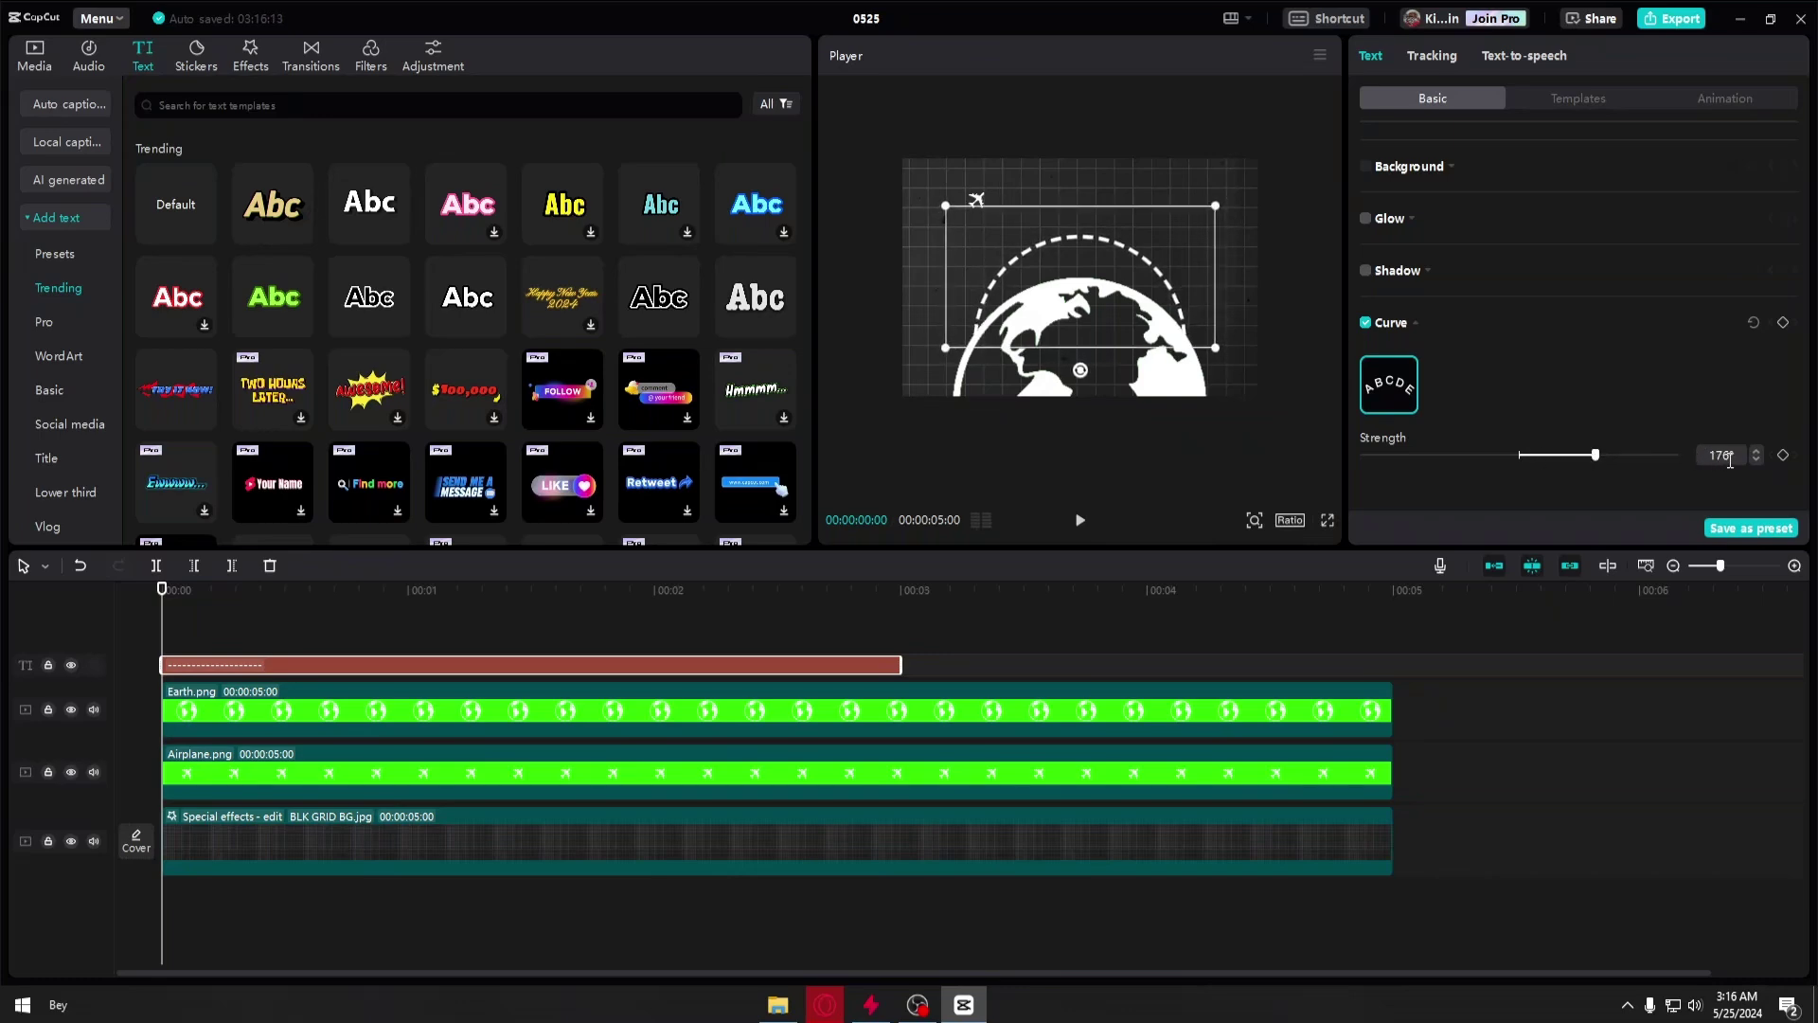
{"action": "left_click", "coordinate": [264, 669]}
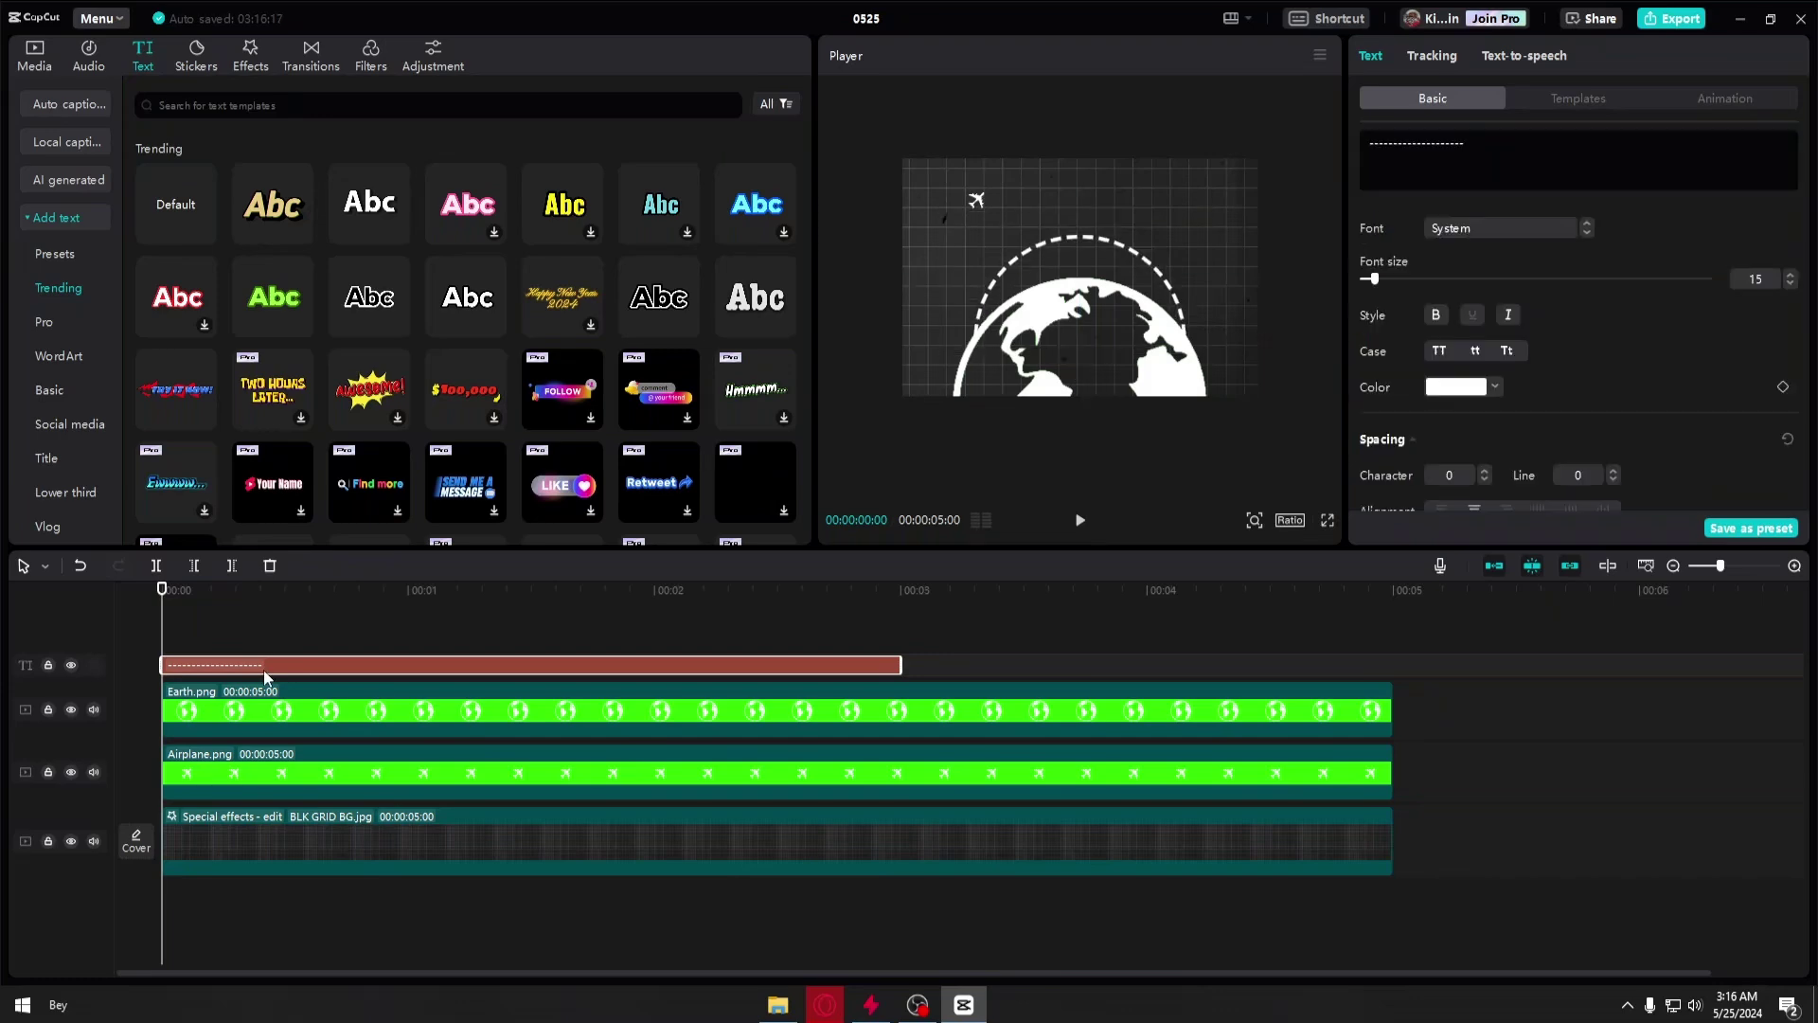
- Turn the dashed-line text clip into a compound clip and apply a Horizontal mask to it
{"action": "right_click", "coordinate": [264, 666]}
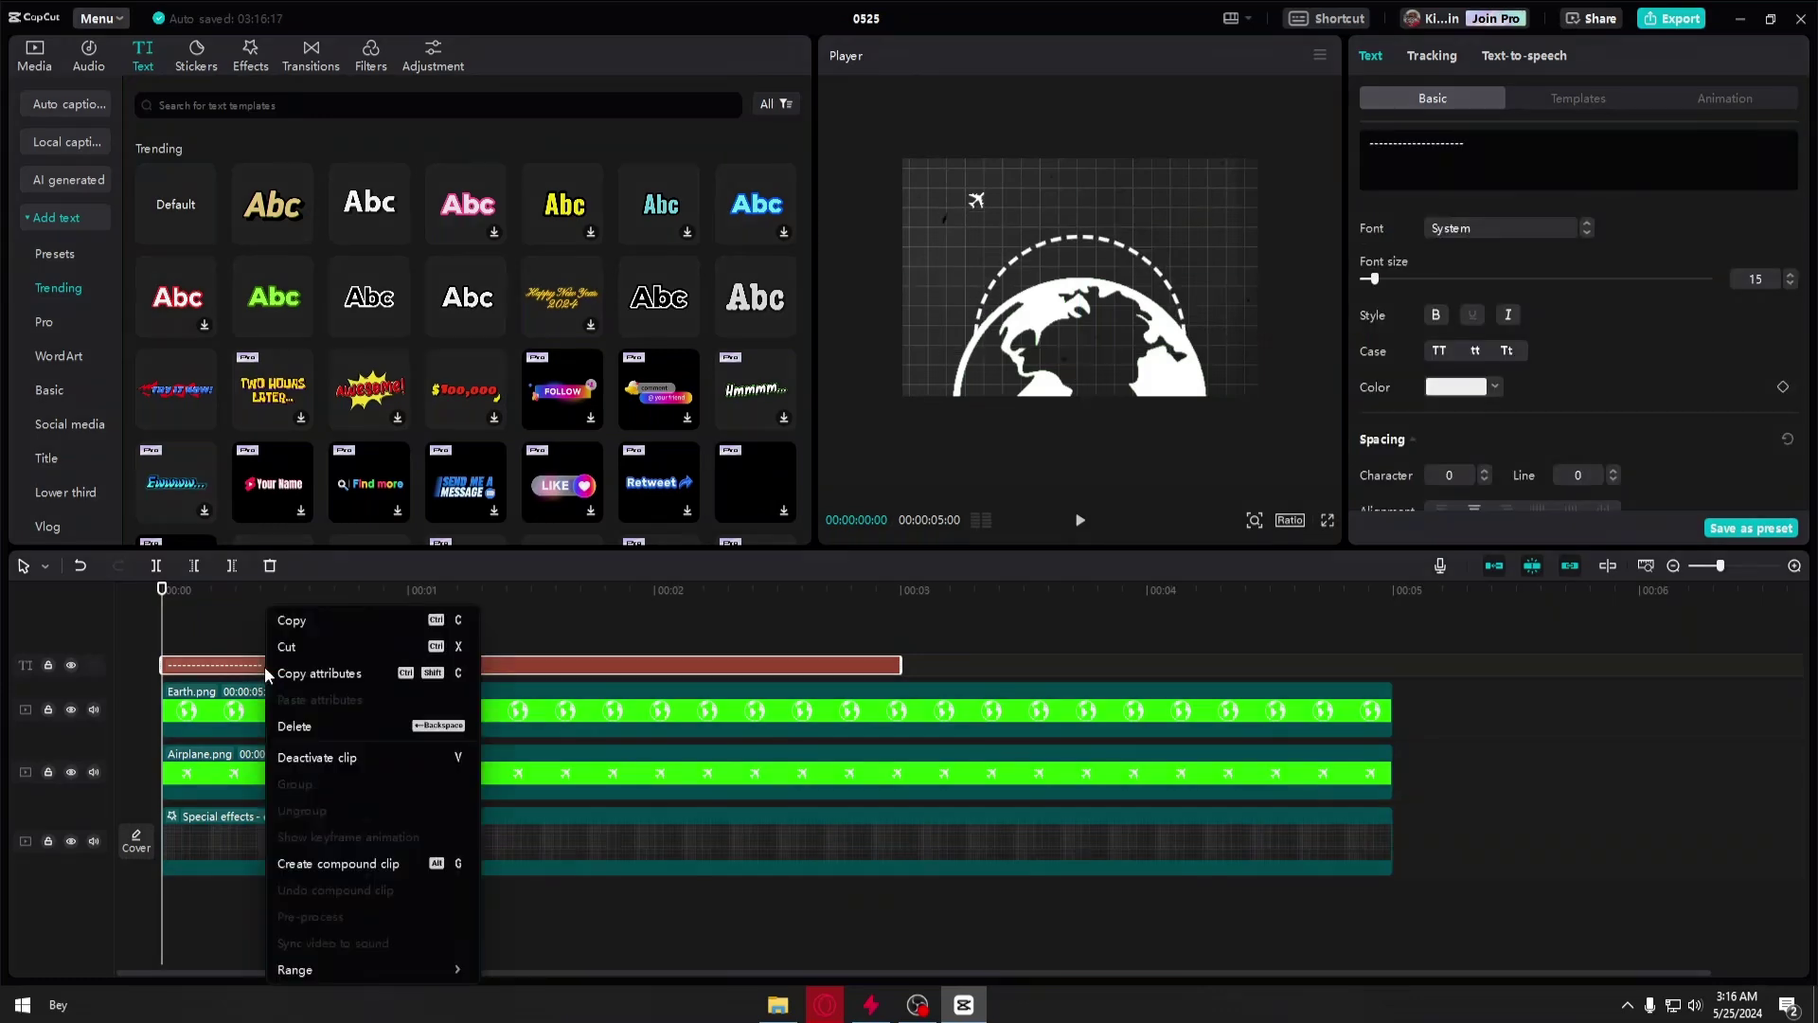
{"action": "left_click", "coordinate": [385, 865]}
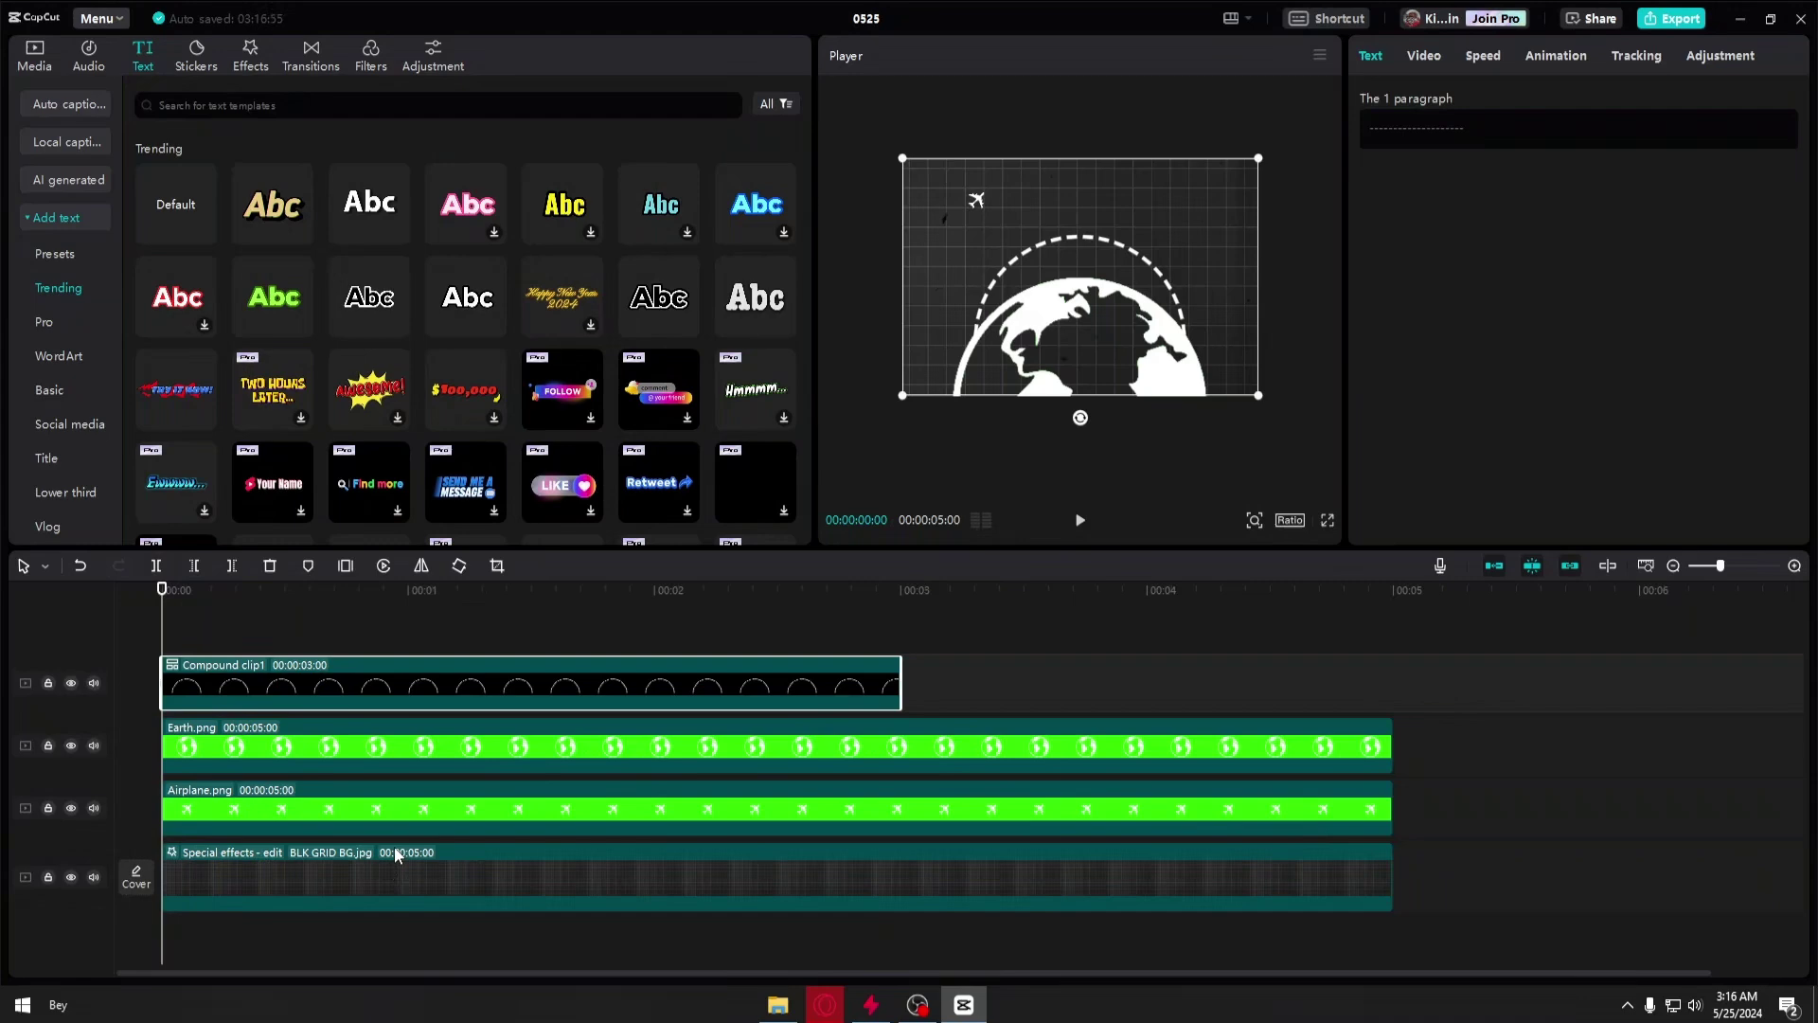
{"action": "left_click", "coordinate": [1423, 55]}
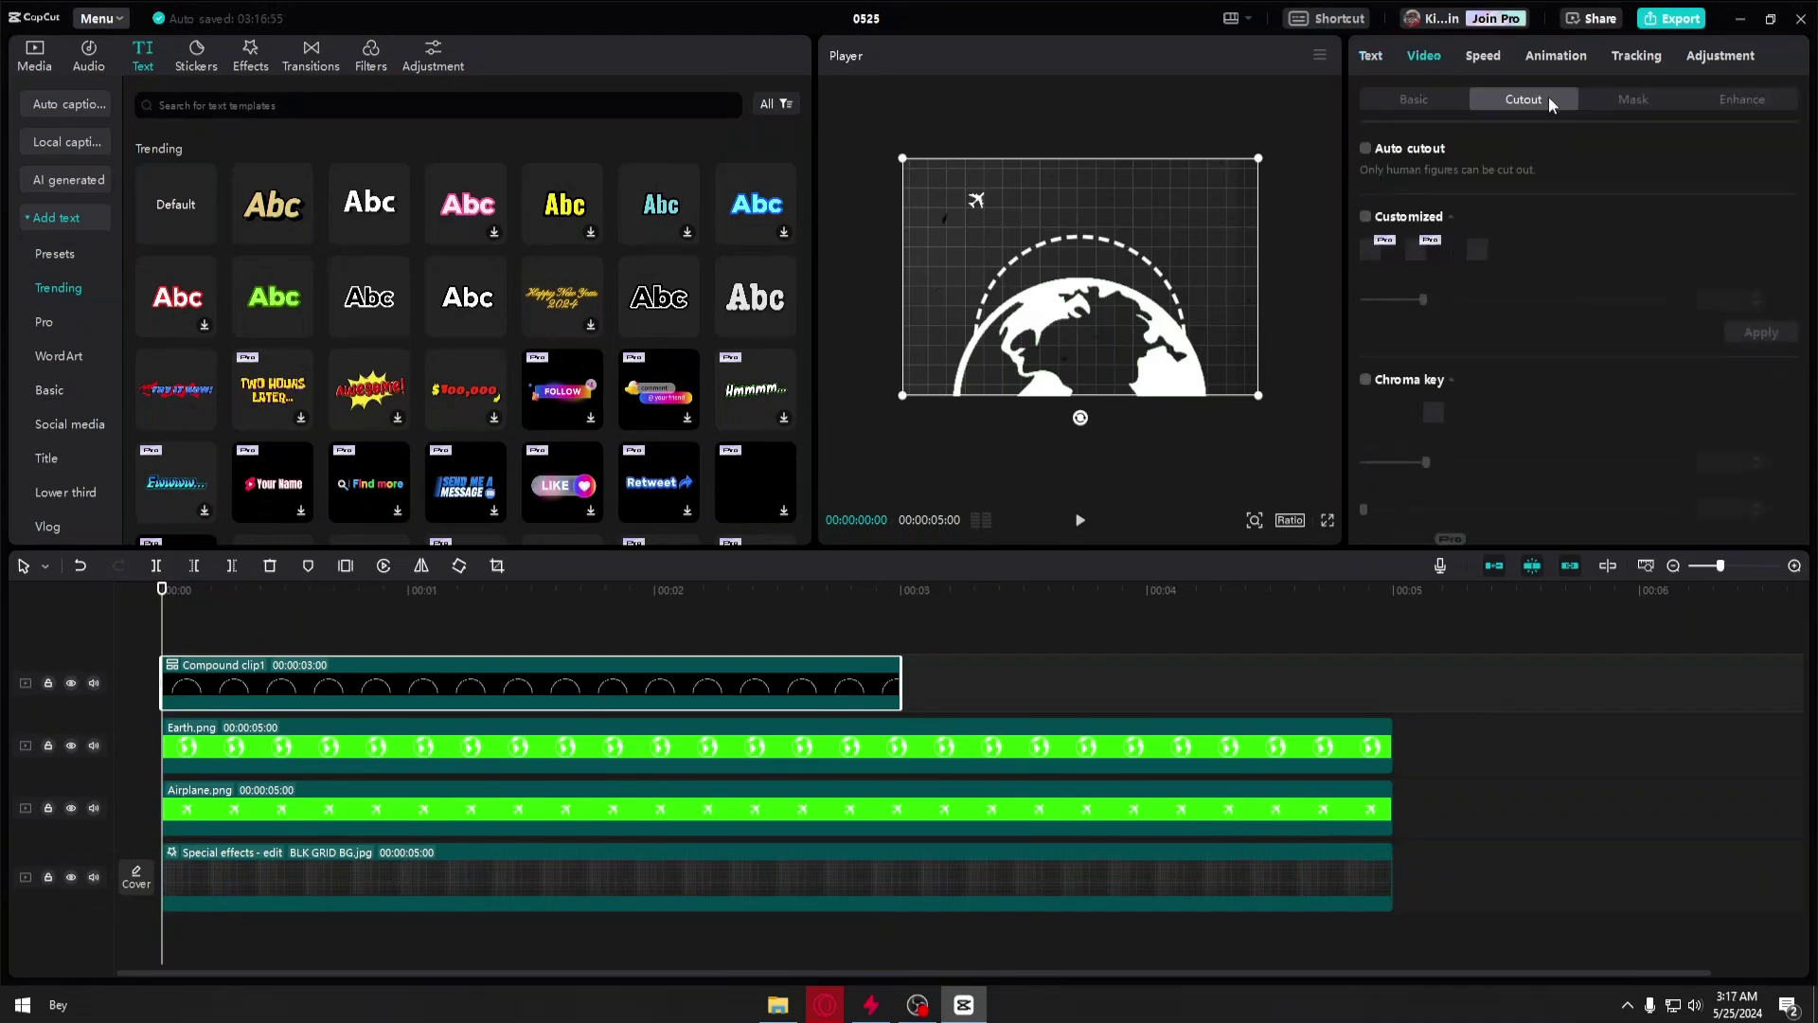
{"action": "left_click", "coordinate": [1634, 100]}
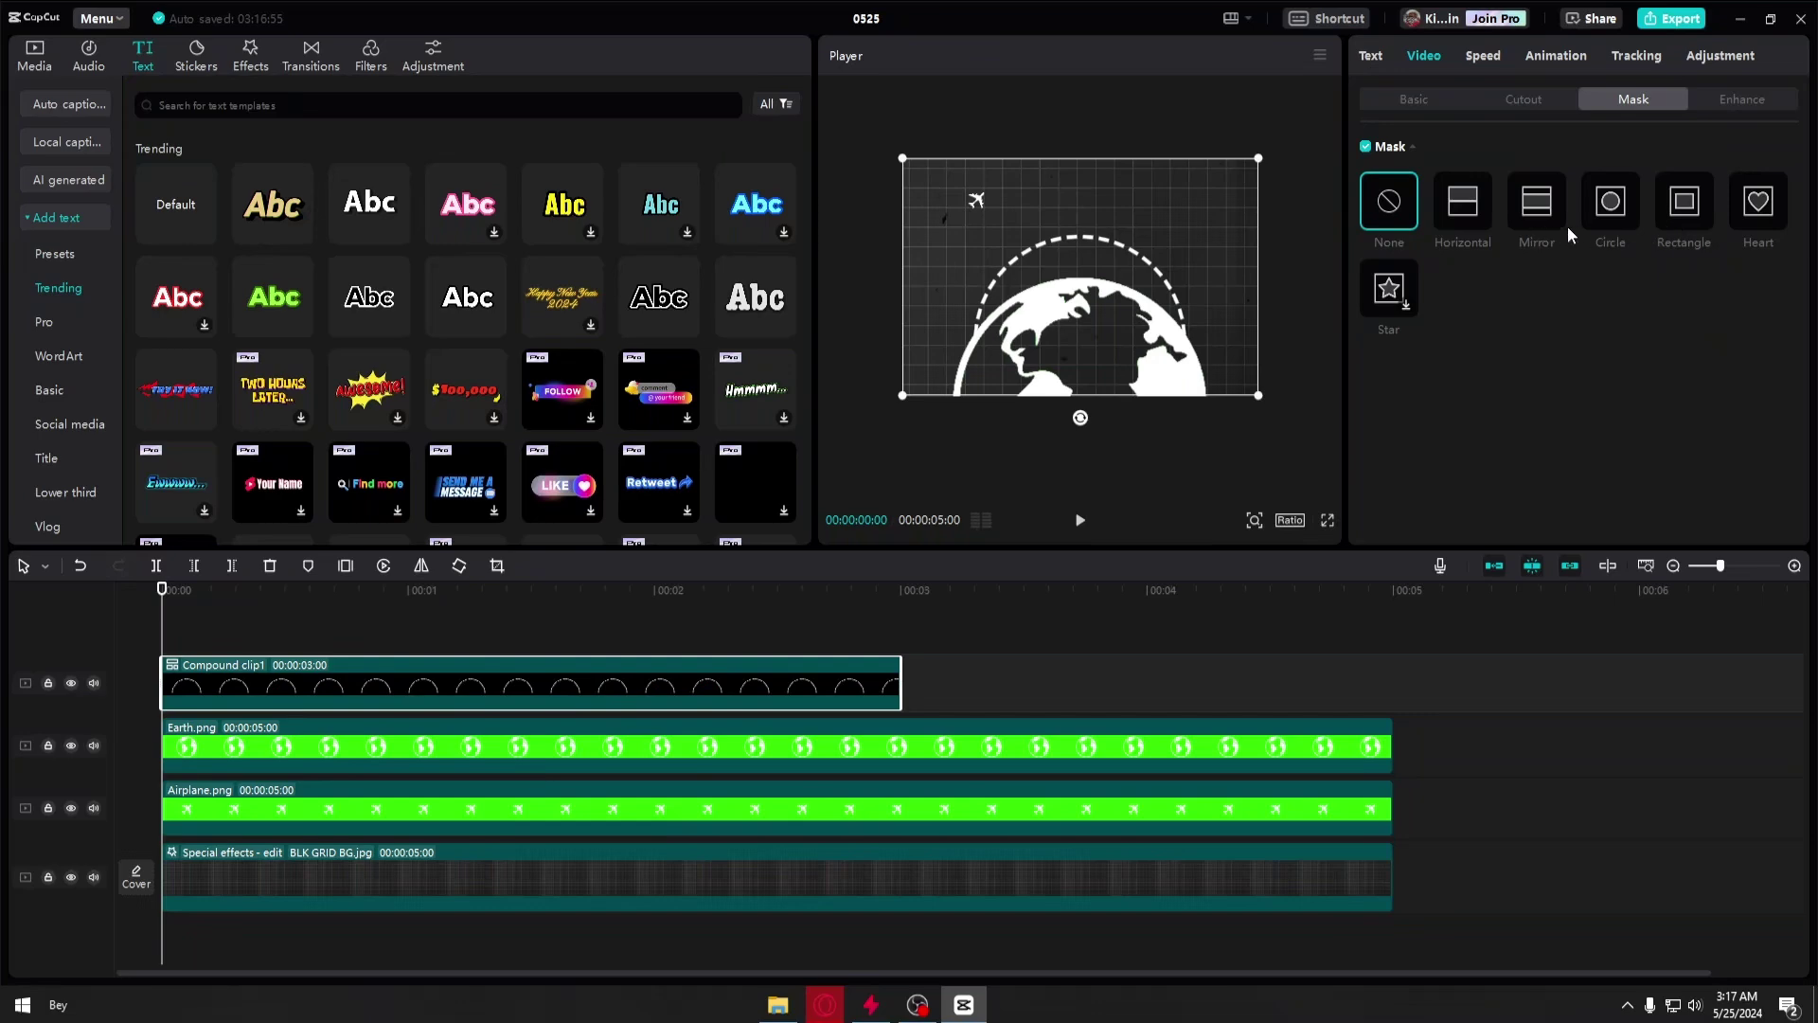
{"action": "left_click", "coordinate": [1463, 210]}
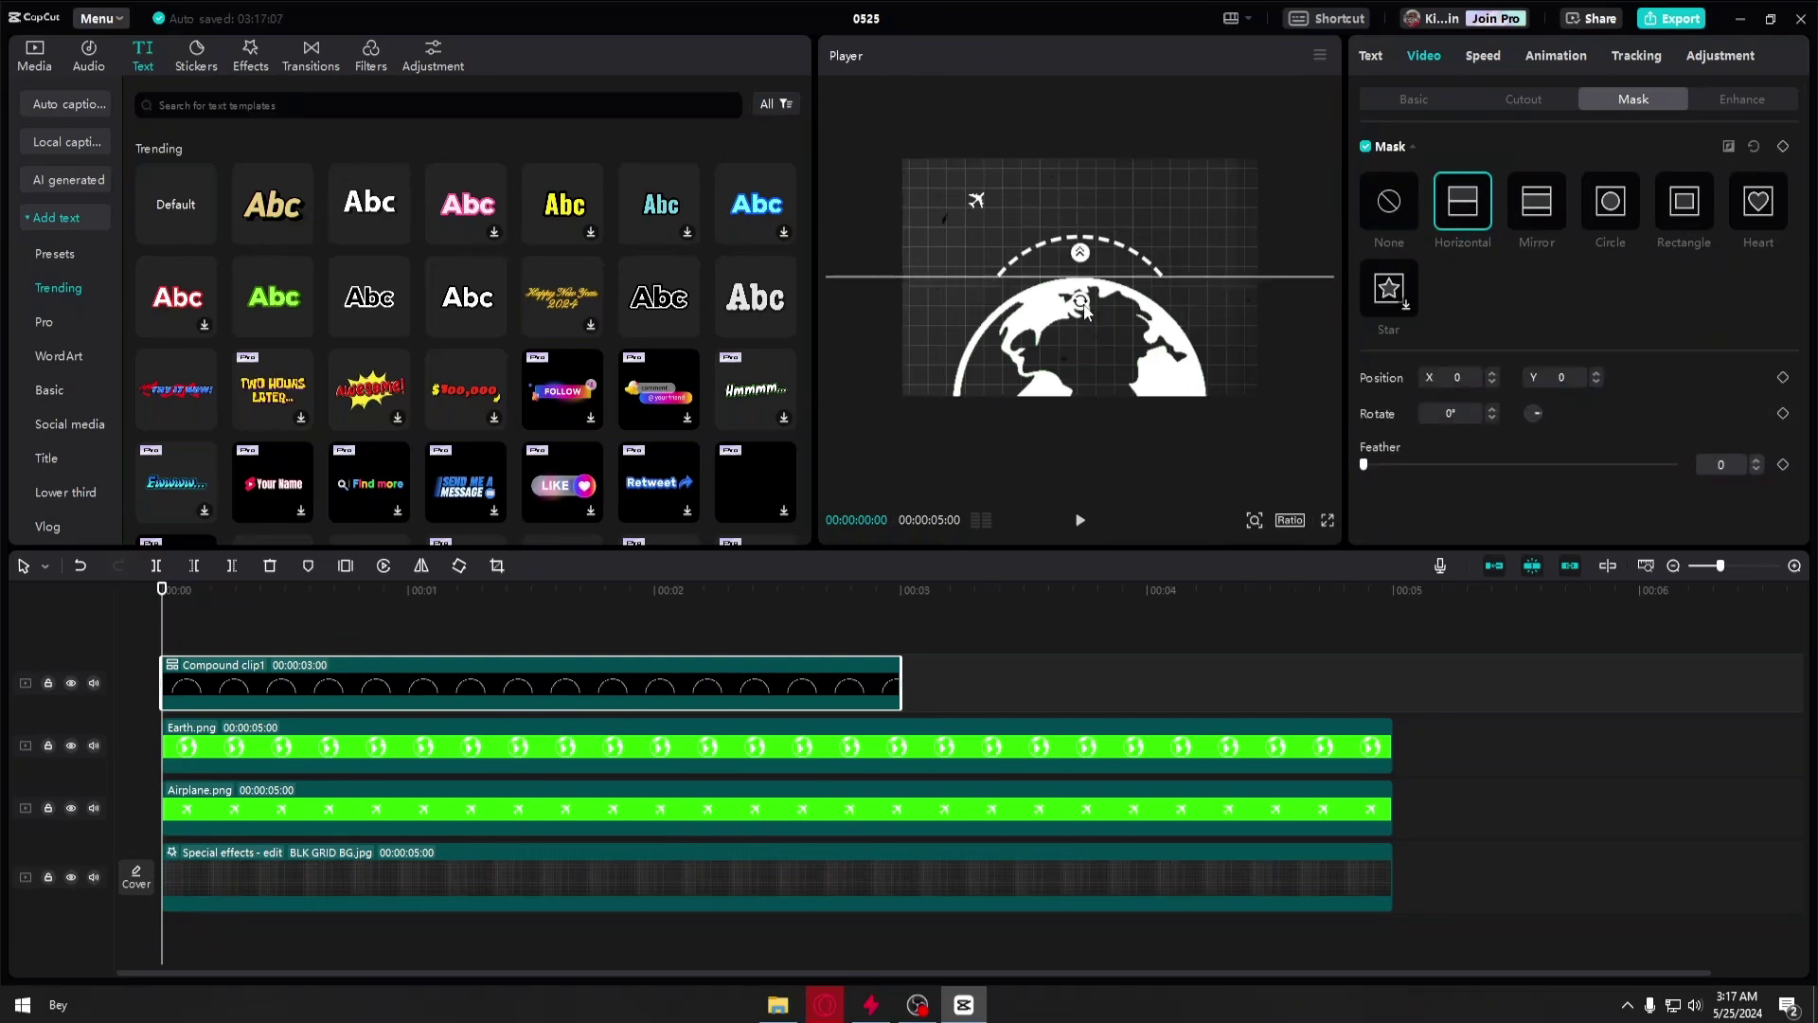
- Rotate the mask 180°, lower it to Y -286 so it hides the dashed arc, and set its feather to 4
{"action": "mouse_move", "coordinate": [1085, 311]}
{"action": "left_mouse_down"}
{"action": "mouse_move", "coordinate": [1059, 280]}
{"action": "mouse_move", "coordinate": [1076, 234]}
{"action": "mouse_move", "coordinate": [1082, 339]}
{"action": "left_mouse_up"}
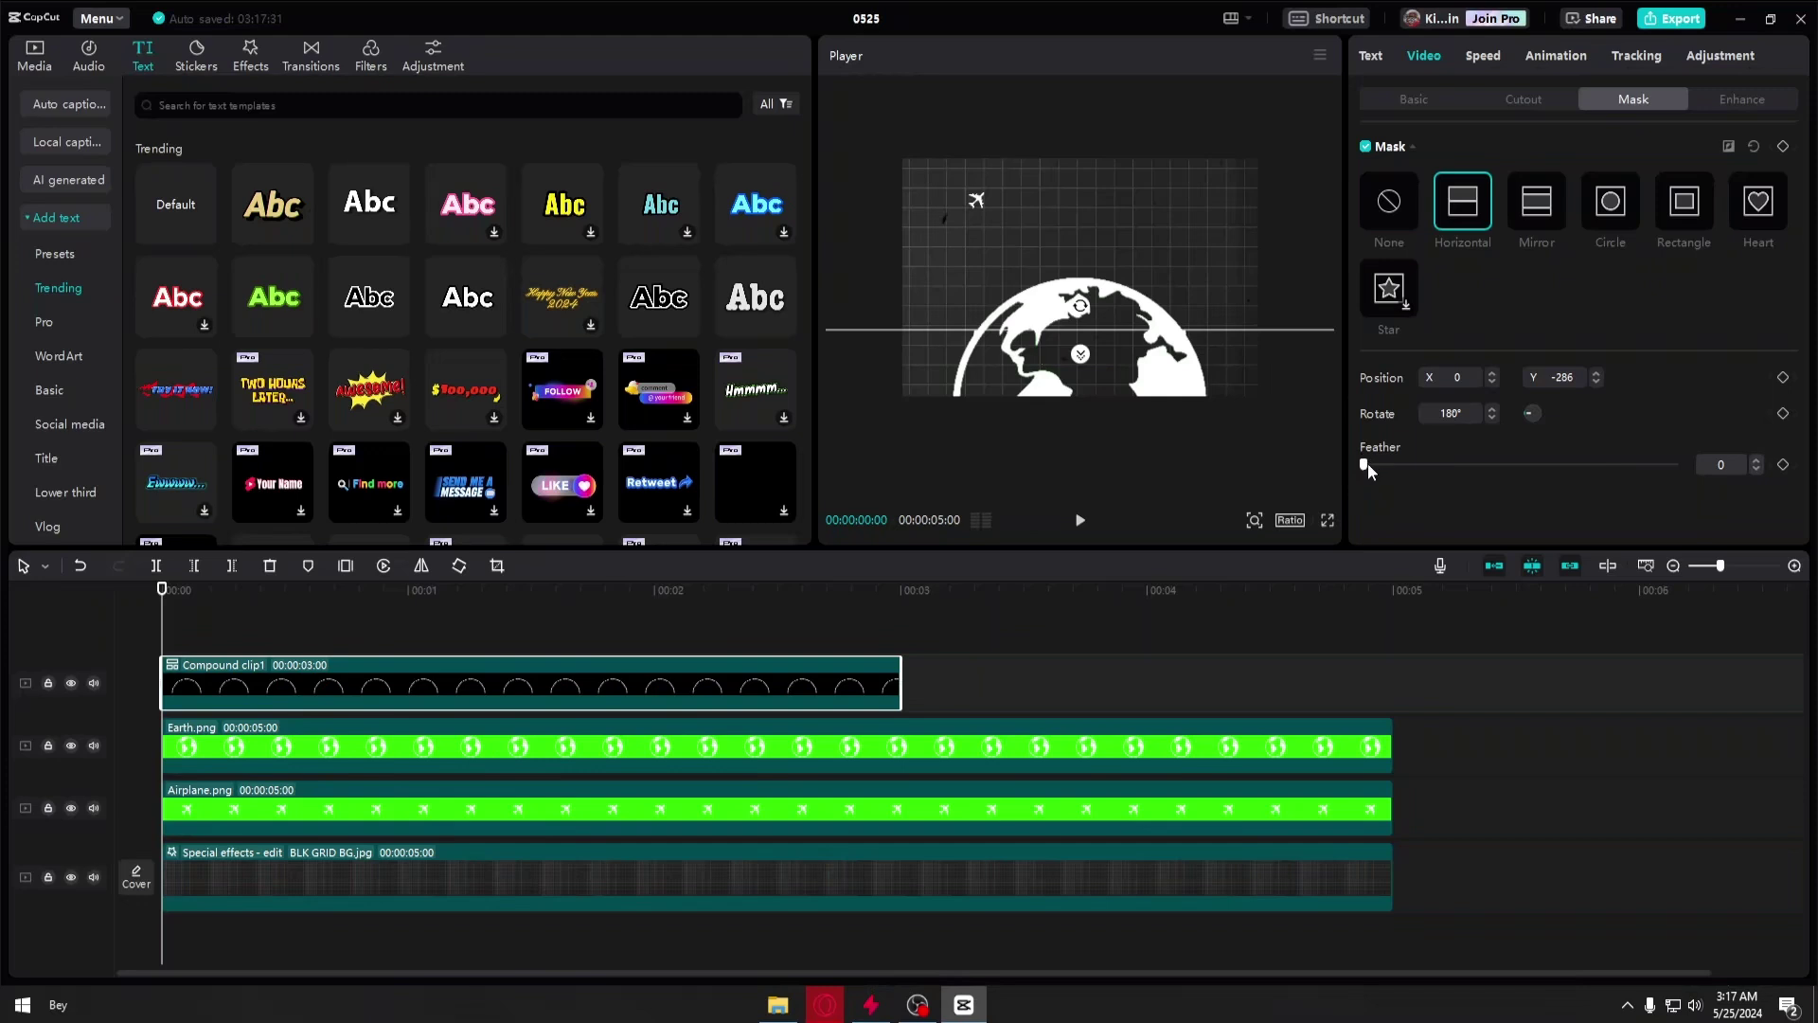
{"action": "left_click_drag", "start_coordinate": [1365, 465], "coordinate": [1389, 465]}
{"action": "left_click_drag", "start_coordinate": [161, 598], "coordinate": [163, 658]}
- Switch to the YouTube tutorial and review the part about the mask's rotation keyframe, returning to CapCut
{"action": "key", "text": "alt+Tab"}
{"action": "key", "text": "Left"}
{"action": "key", "text": "space"}
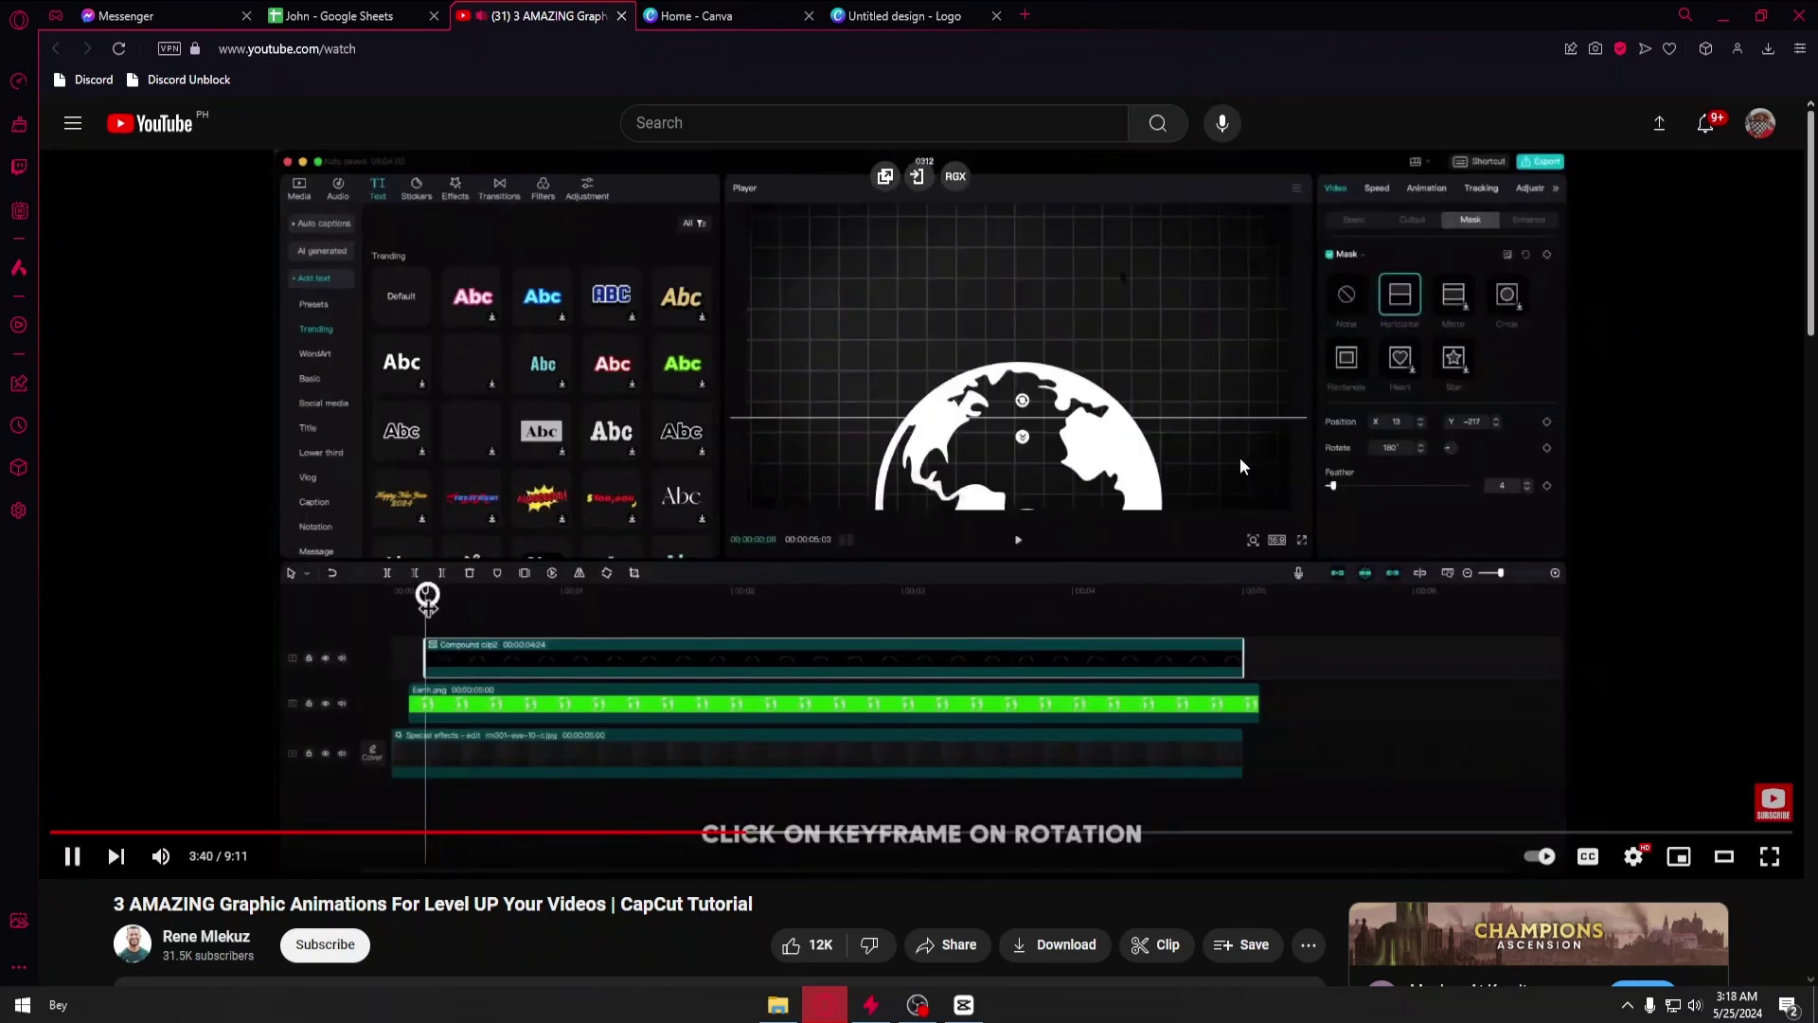
{"action": "key", "text": "alt+Tab"}
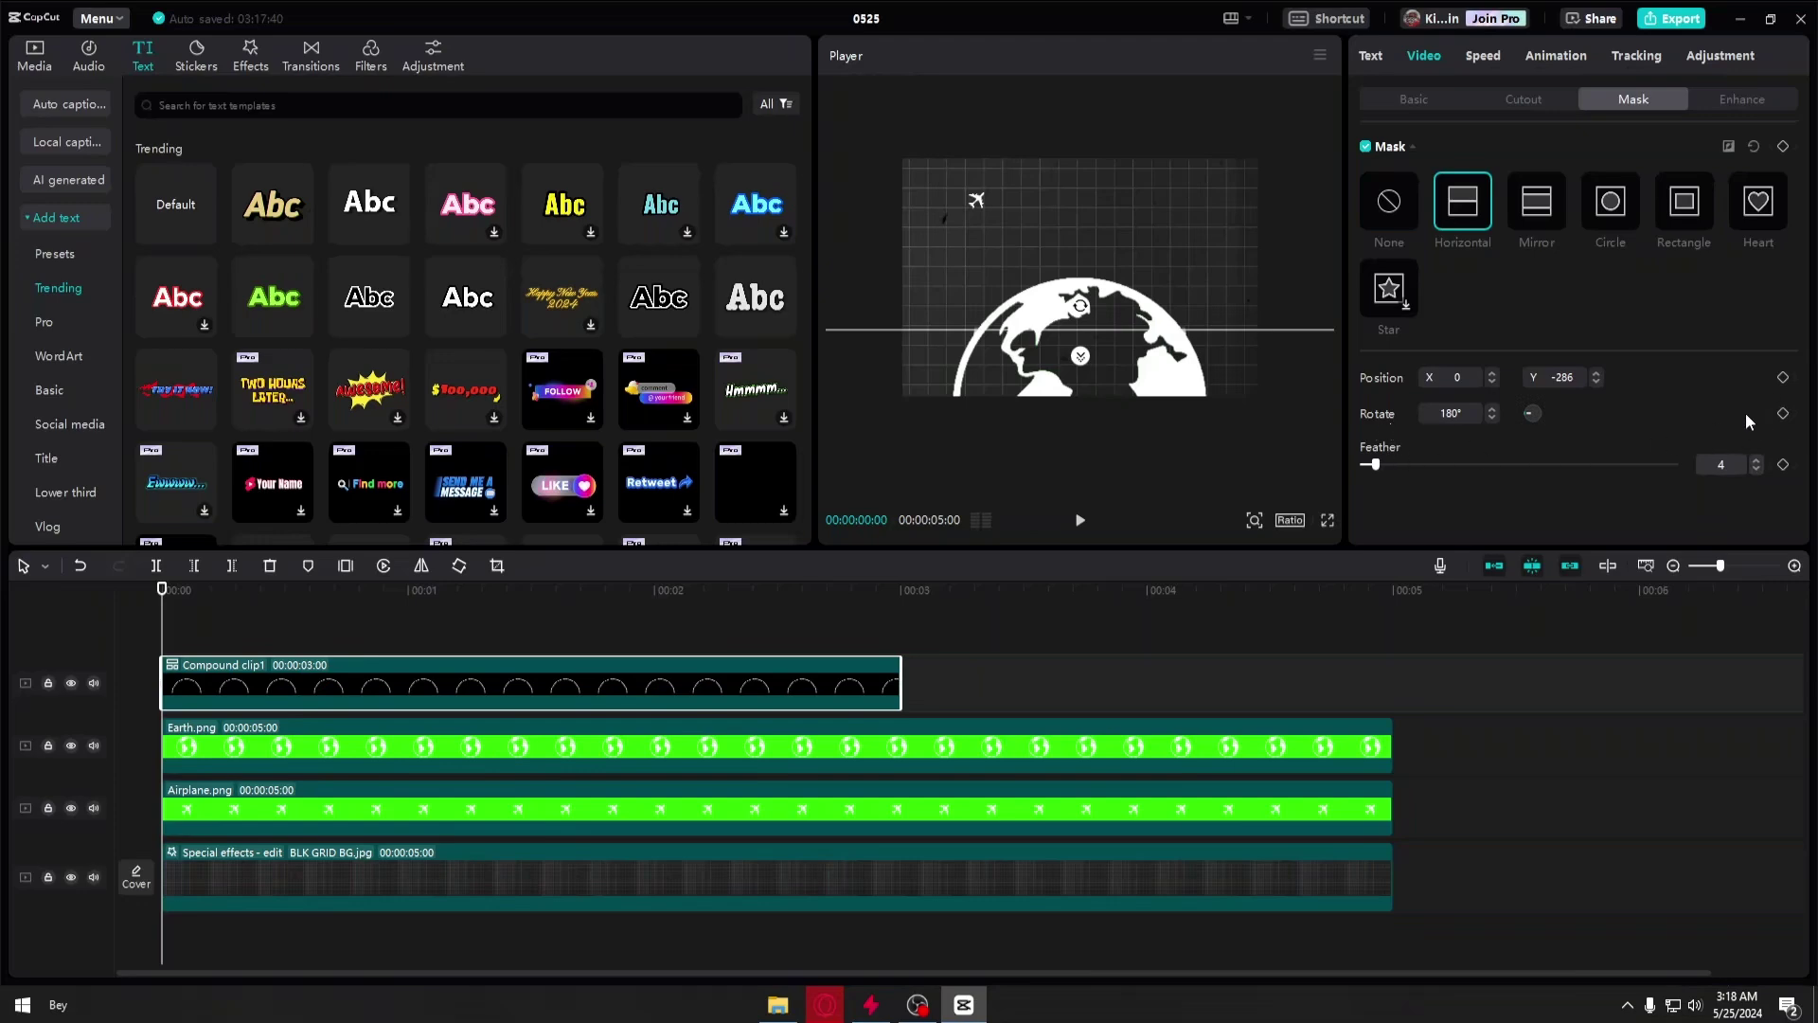
- Add a Rotate keyframe to the mask at the start of the compound clip and check the tutorial's following action
{"action": "left_click", "coordinate": [1783, 414]}
{"action": "key", "text": "alt+Tab"}
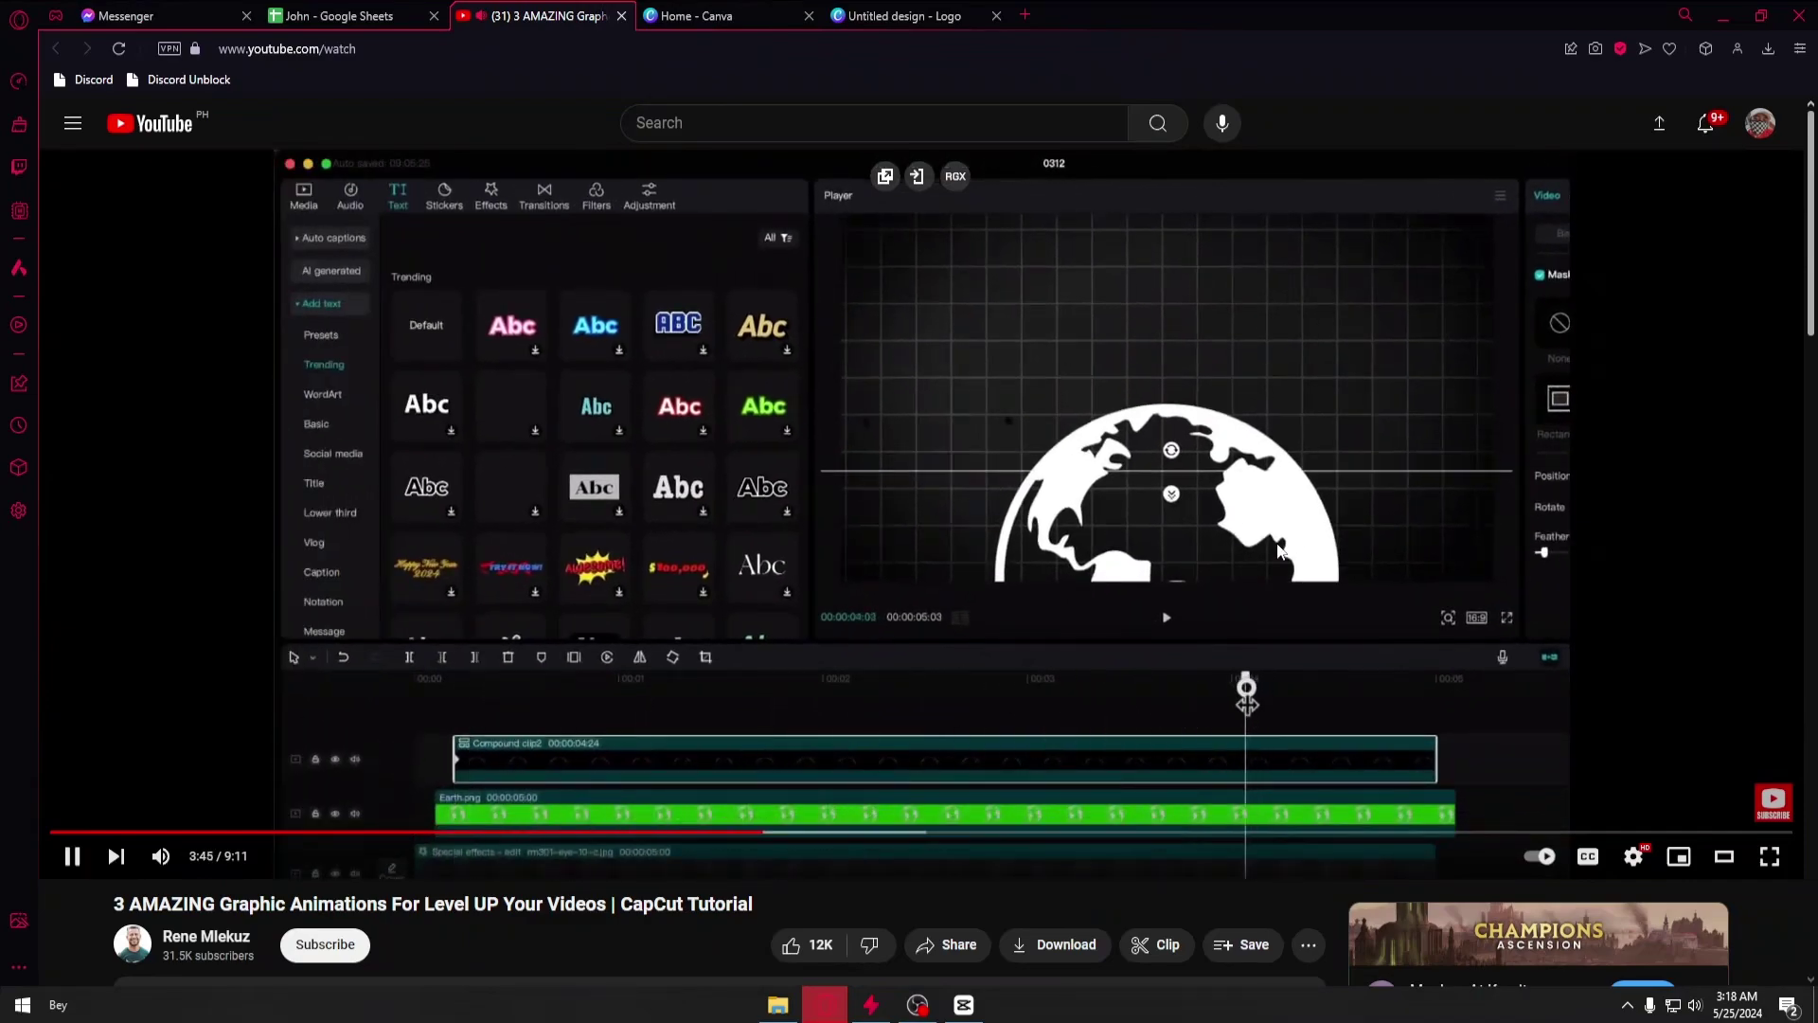
{"action": "key", "text": "alt+Tab"}
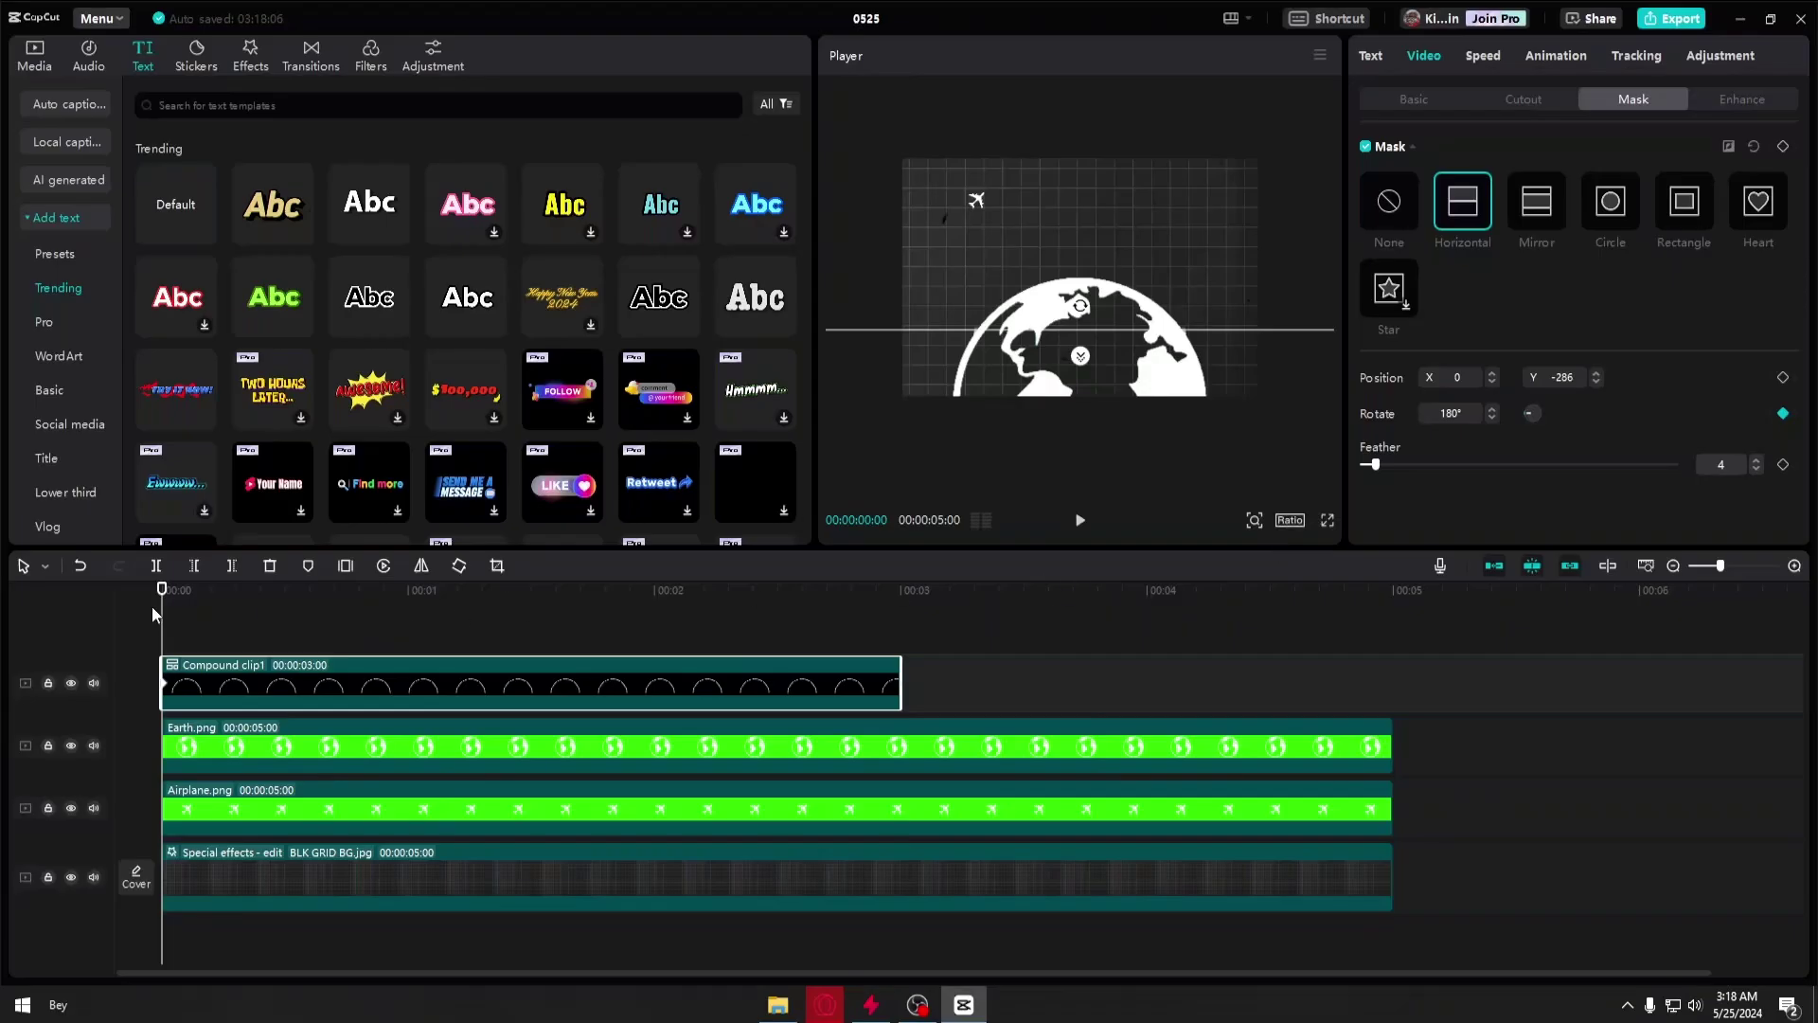
- Extend the compound clip to 5 seconds and keyframe the mask's rotation at 0° at the 4-second mark to reveal the arc
{"action": "left_click_drag", "start_coordinate": [171, 599], "coordinate": [876, 624]}
{"action": "left_click", "coordinate": [884, 650]}
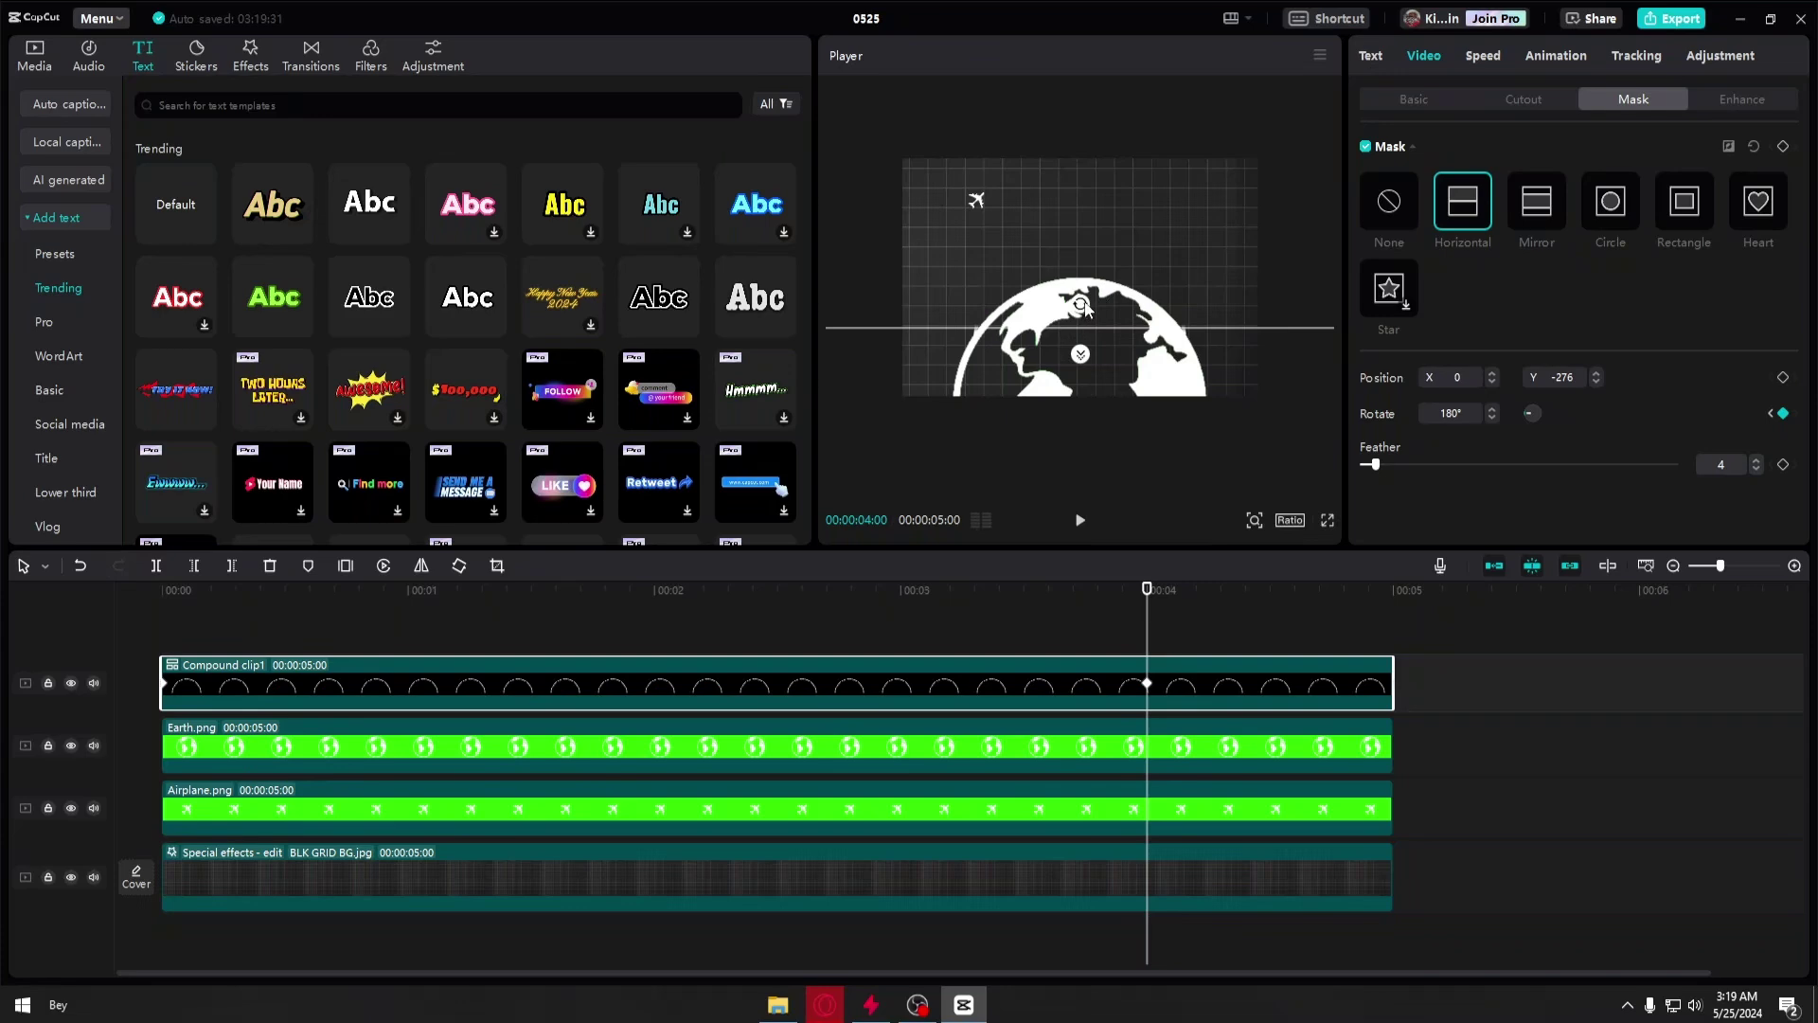
{"action": "left_click_drag", "start_coordinate": [1086, 310], "coordinate": [1064, 398]}
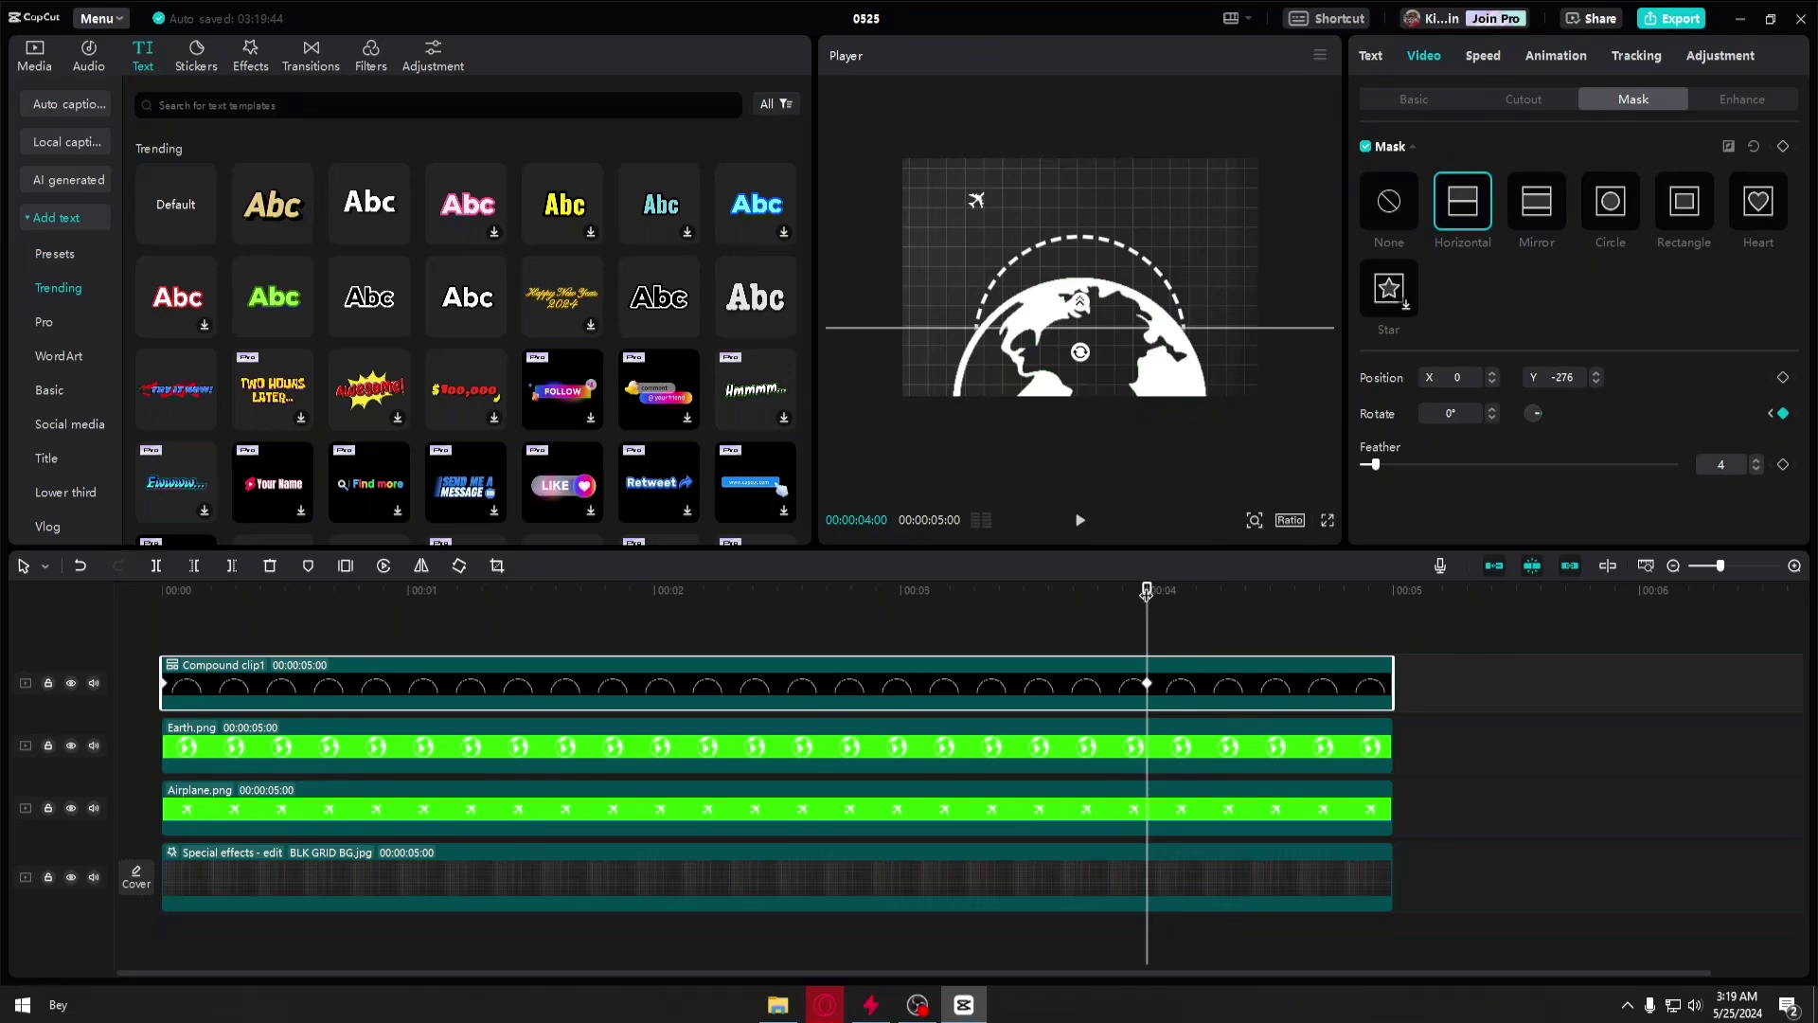
- Play the sequence from the start to check how the dashed line is revealed
{"action": "left_click_drag", "start_coordinate": [1147, 592], "coordinate": [123, 649]}
{"action": "key", "text": "space"}
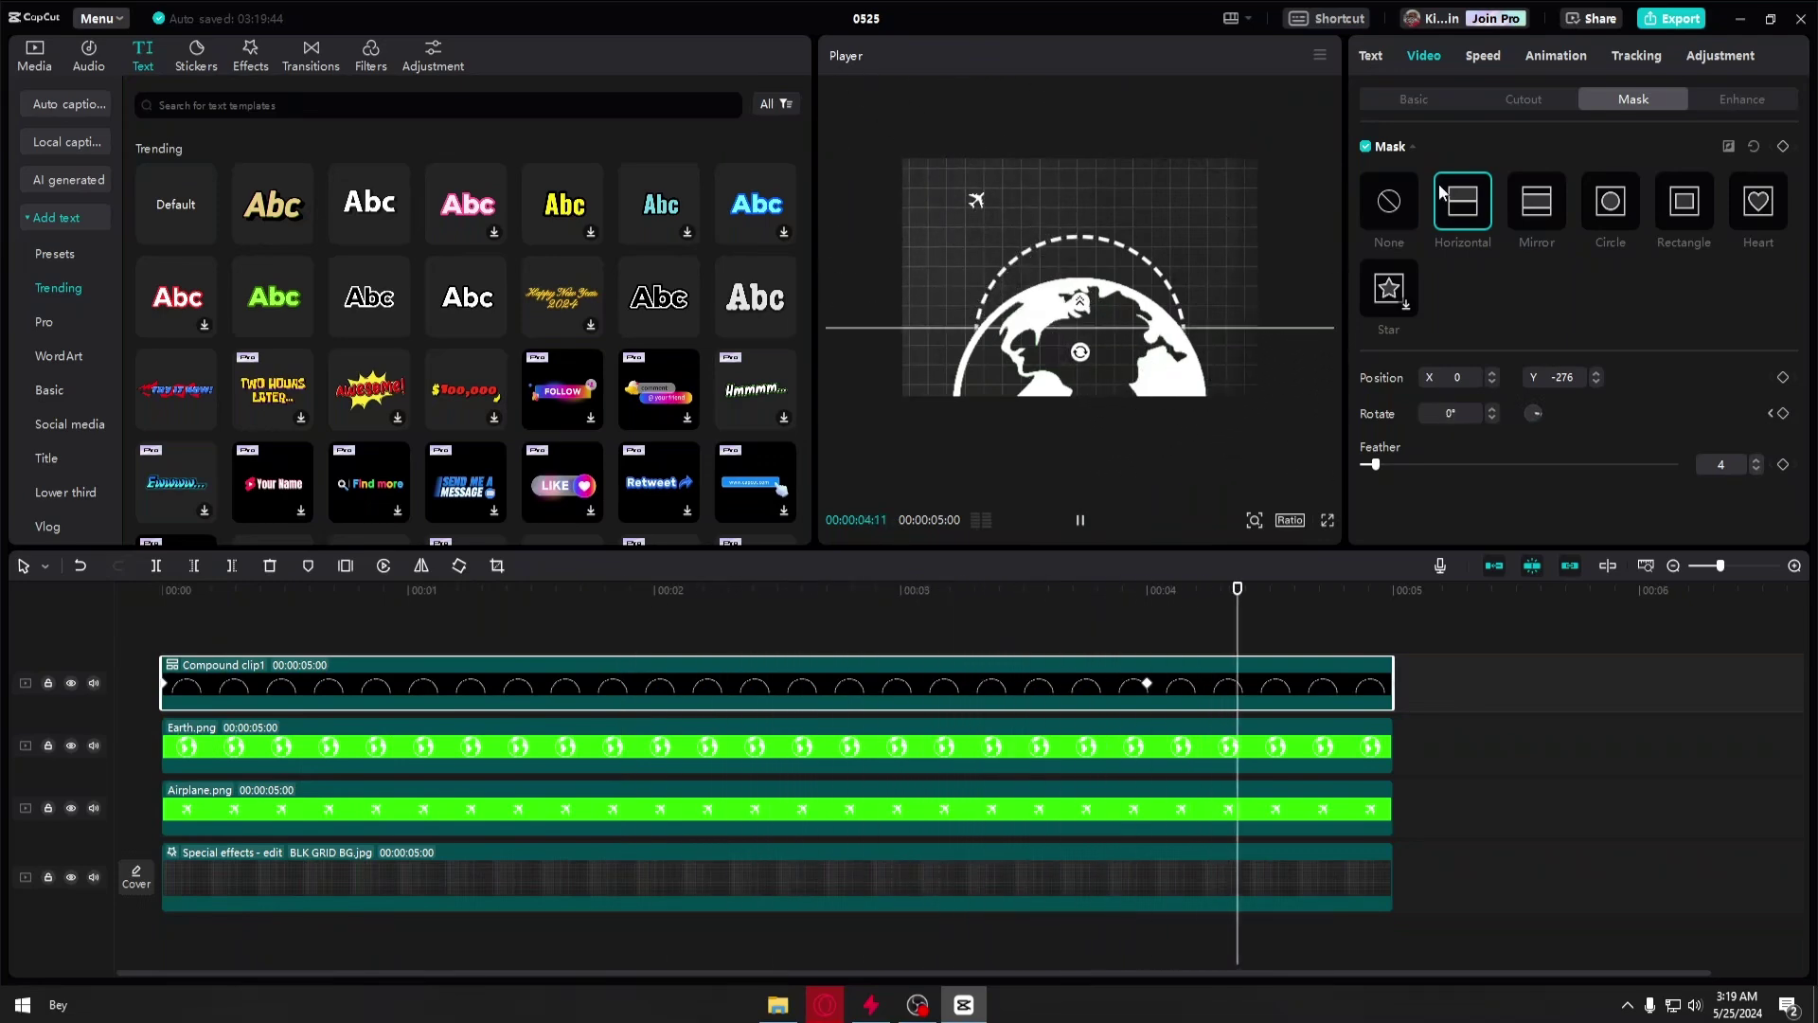
{"action": "left_click", "coordinate": [1414, 98]}
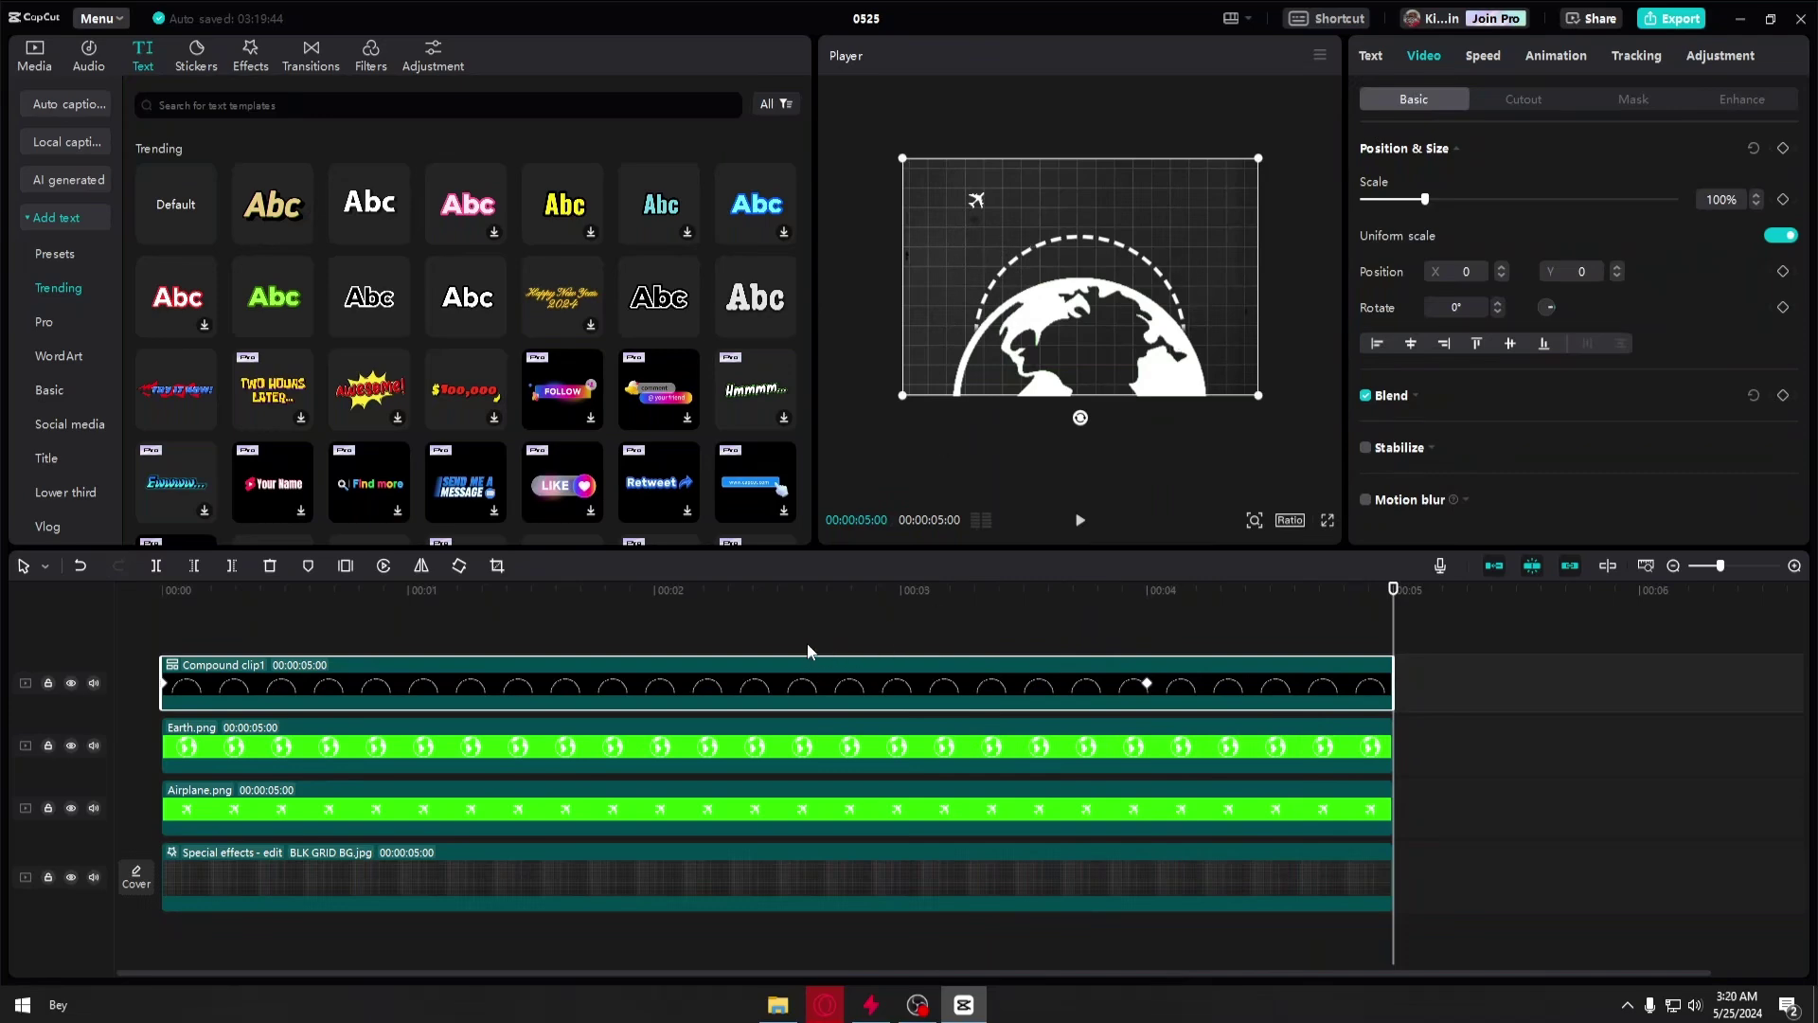
- At time zero, scale the airplane to 25%, rotate it to -40°, place it at X 1132, Y -379, and keyframe its position and size
{"action": "left_click_drag", "start_coordinate": [485, 634], "coordinate": [163, 622]}
{"action": "left_click", "coordinate": [375, 807]}
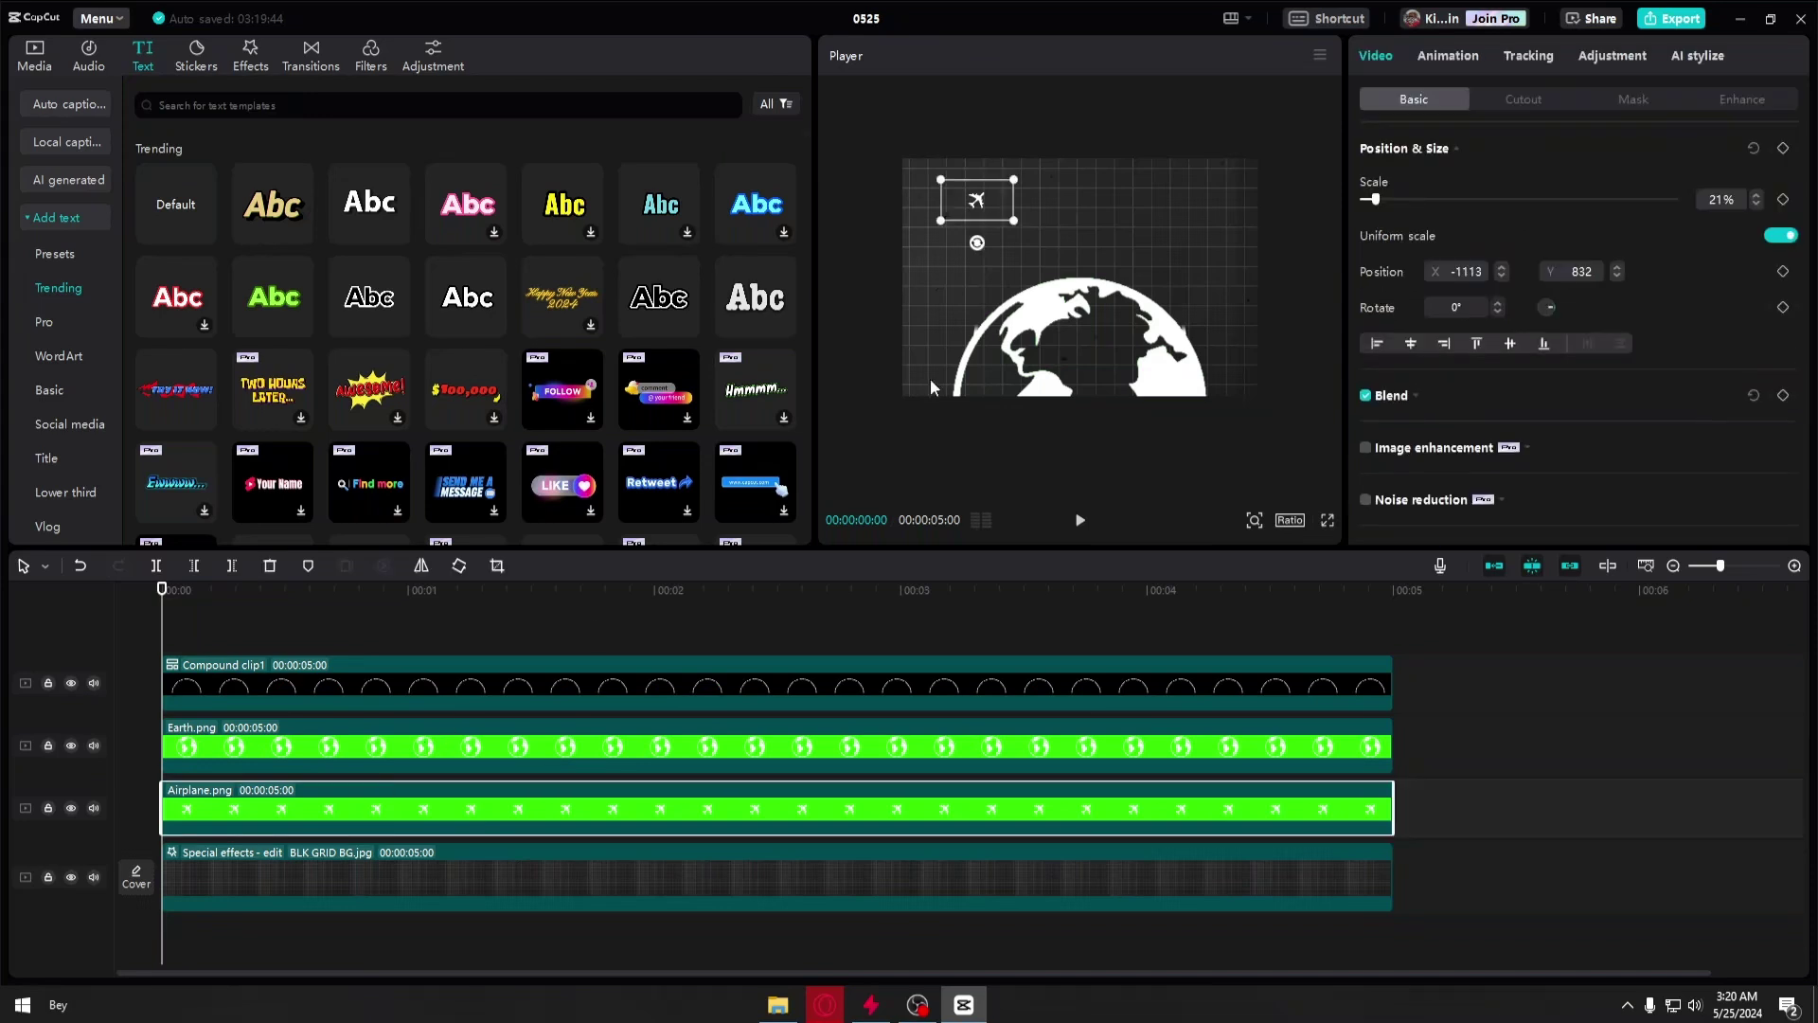
{"action": "mouse_move", "coordinate": [1013, 222]}
{"action": "left_mouse_down"}
{"action": "mouse_move", "coordinate": [1027, 236]}
{"action": "mouse_move", "coordinate": [943, 248]}
{"action": "mouse_move", "coordinate": [985, 231]}
{"action": "left_mouse_up"}
{"action": "left_click_drag", "start_coordinate": [1041, 149], "coordinate": [995, 123]}
{"action": "left_click_drag", "start_coordinate": [942, 189], "coordinate": [1266, 324]}
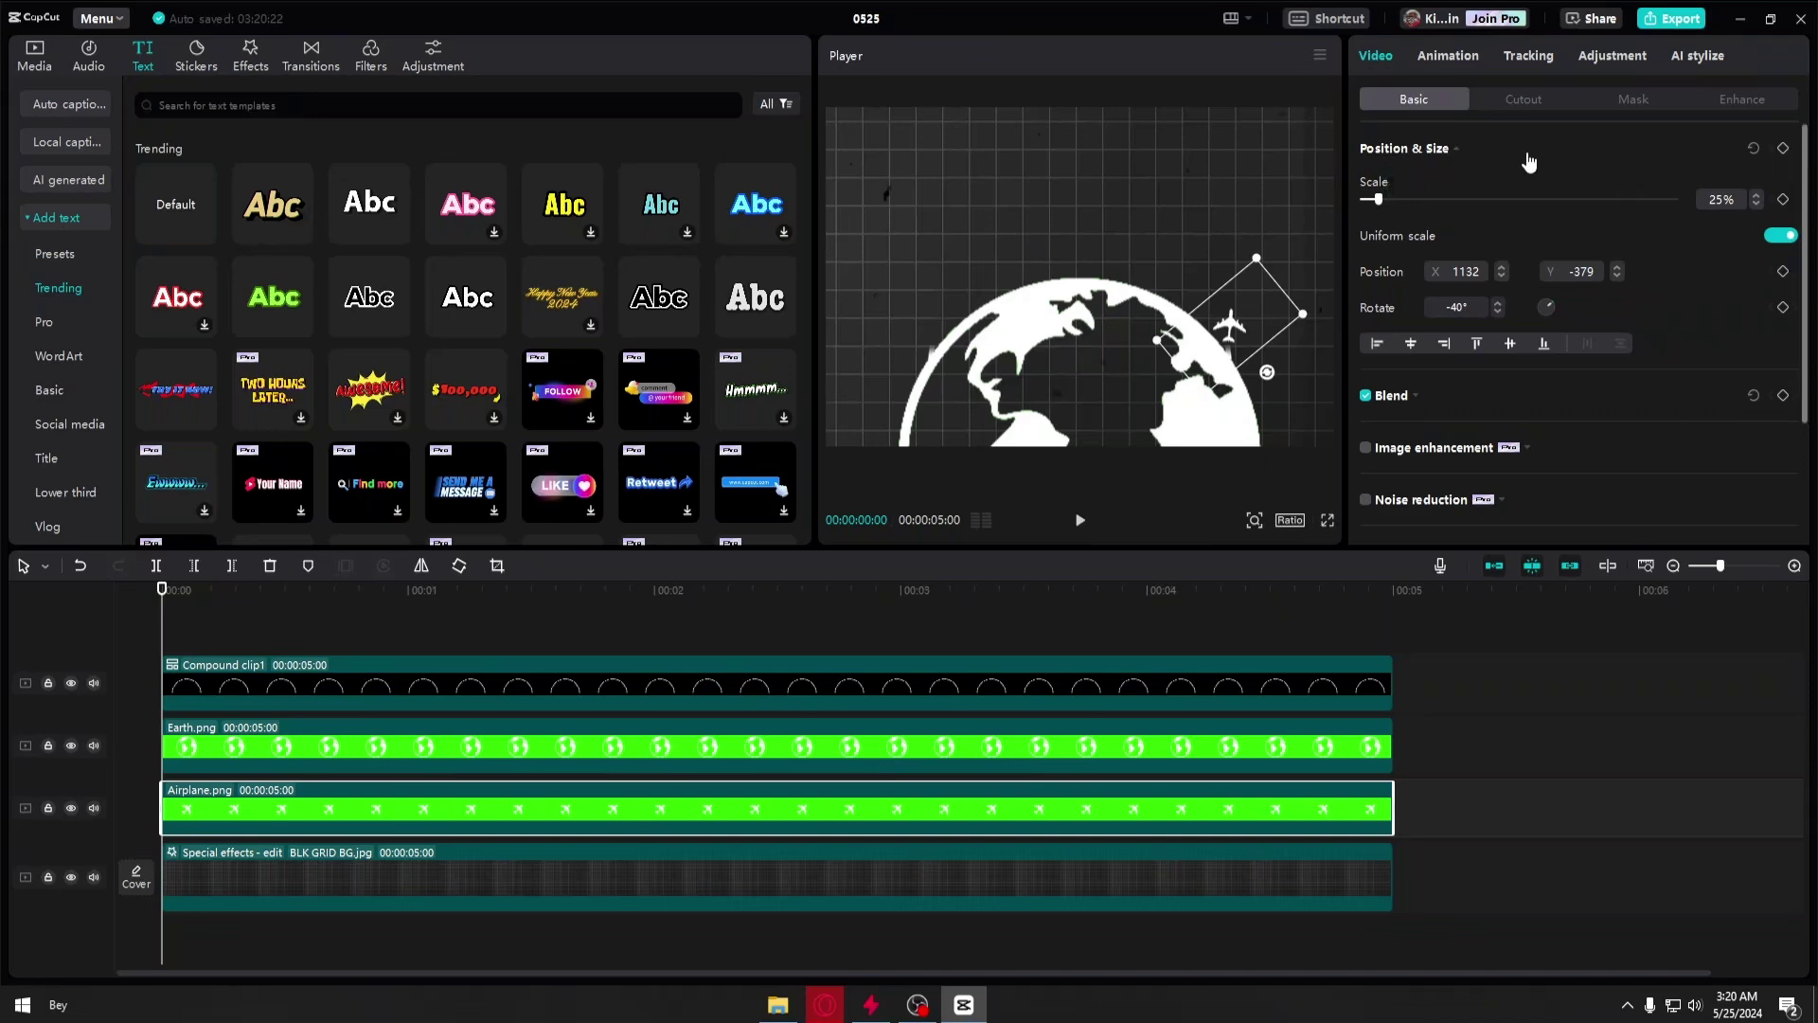
{"action": "left_click", "coordinate": [1783, 149]}
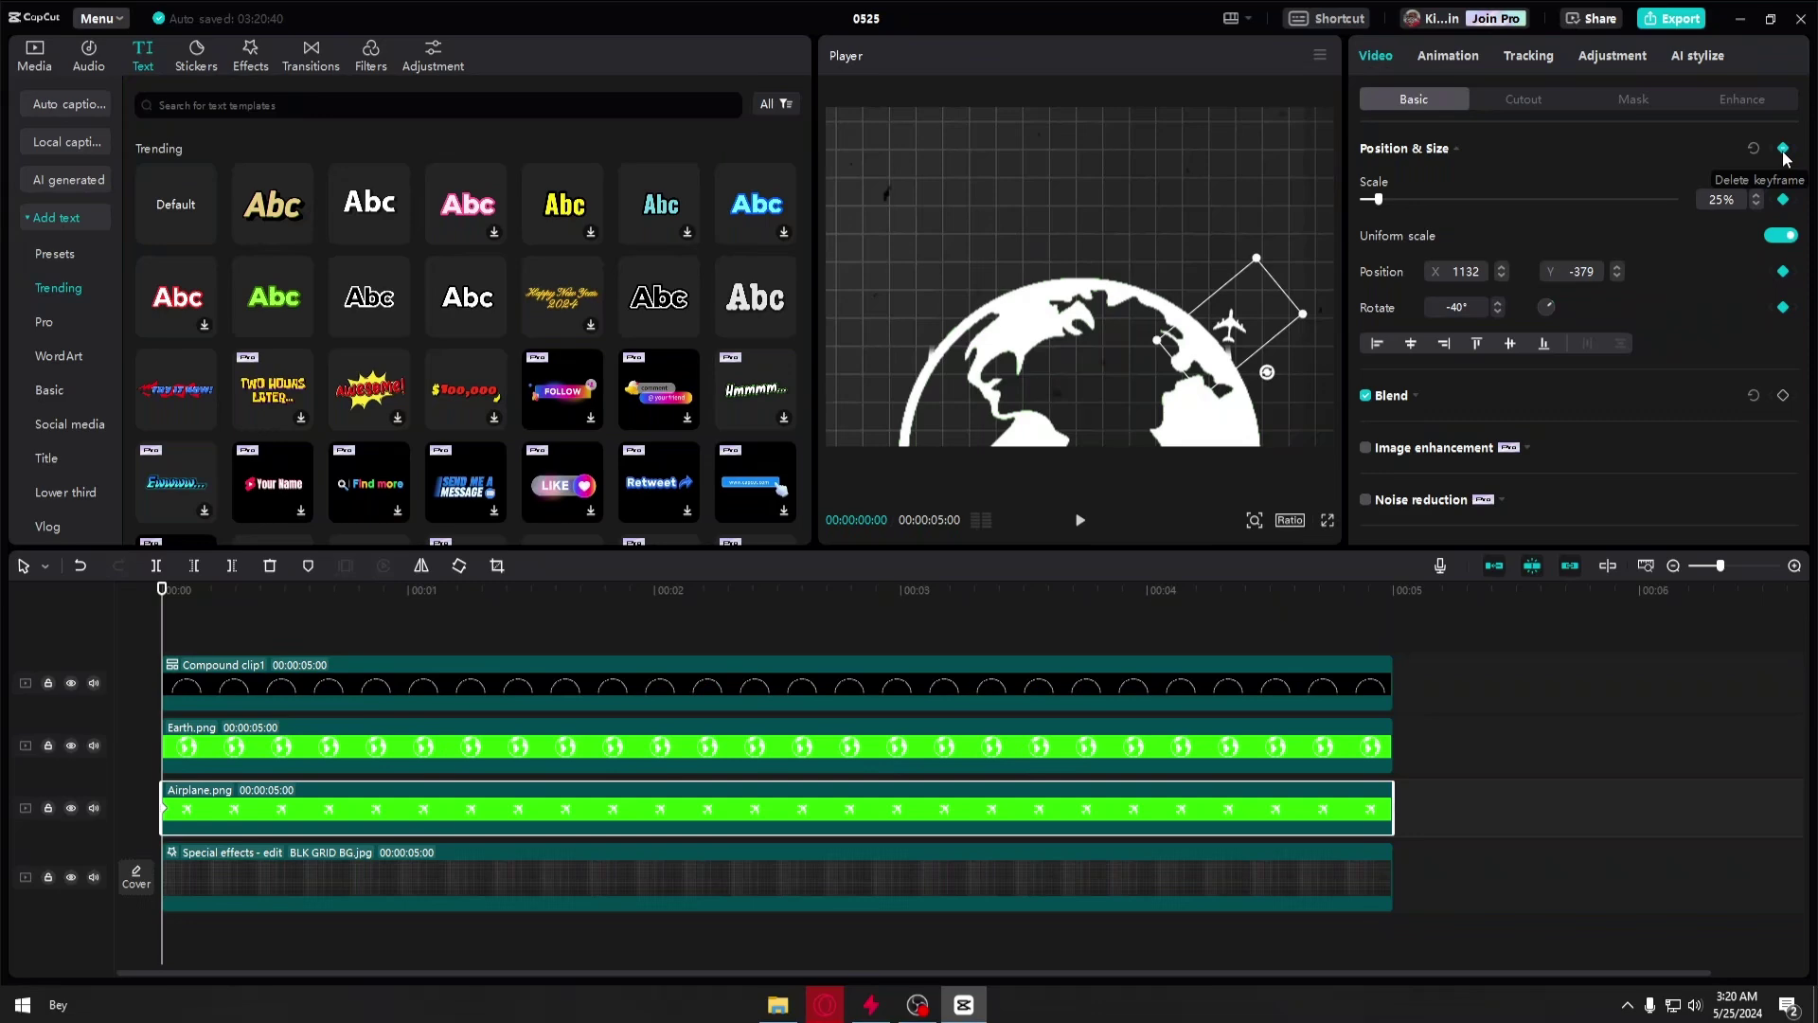
- At frame 3, move the airplane to X 1060, Y -279 and rotate it to -64° along the arc
{"action": "key", "text": "Right"}
{"action": "key", "text": "Right"}
{"action": "key", "text": "Right"}
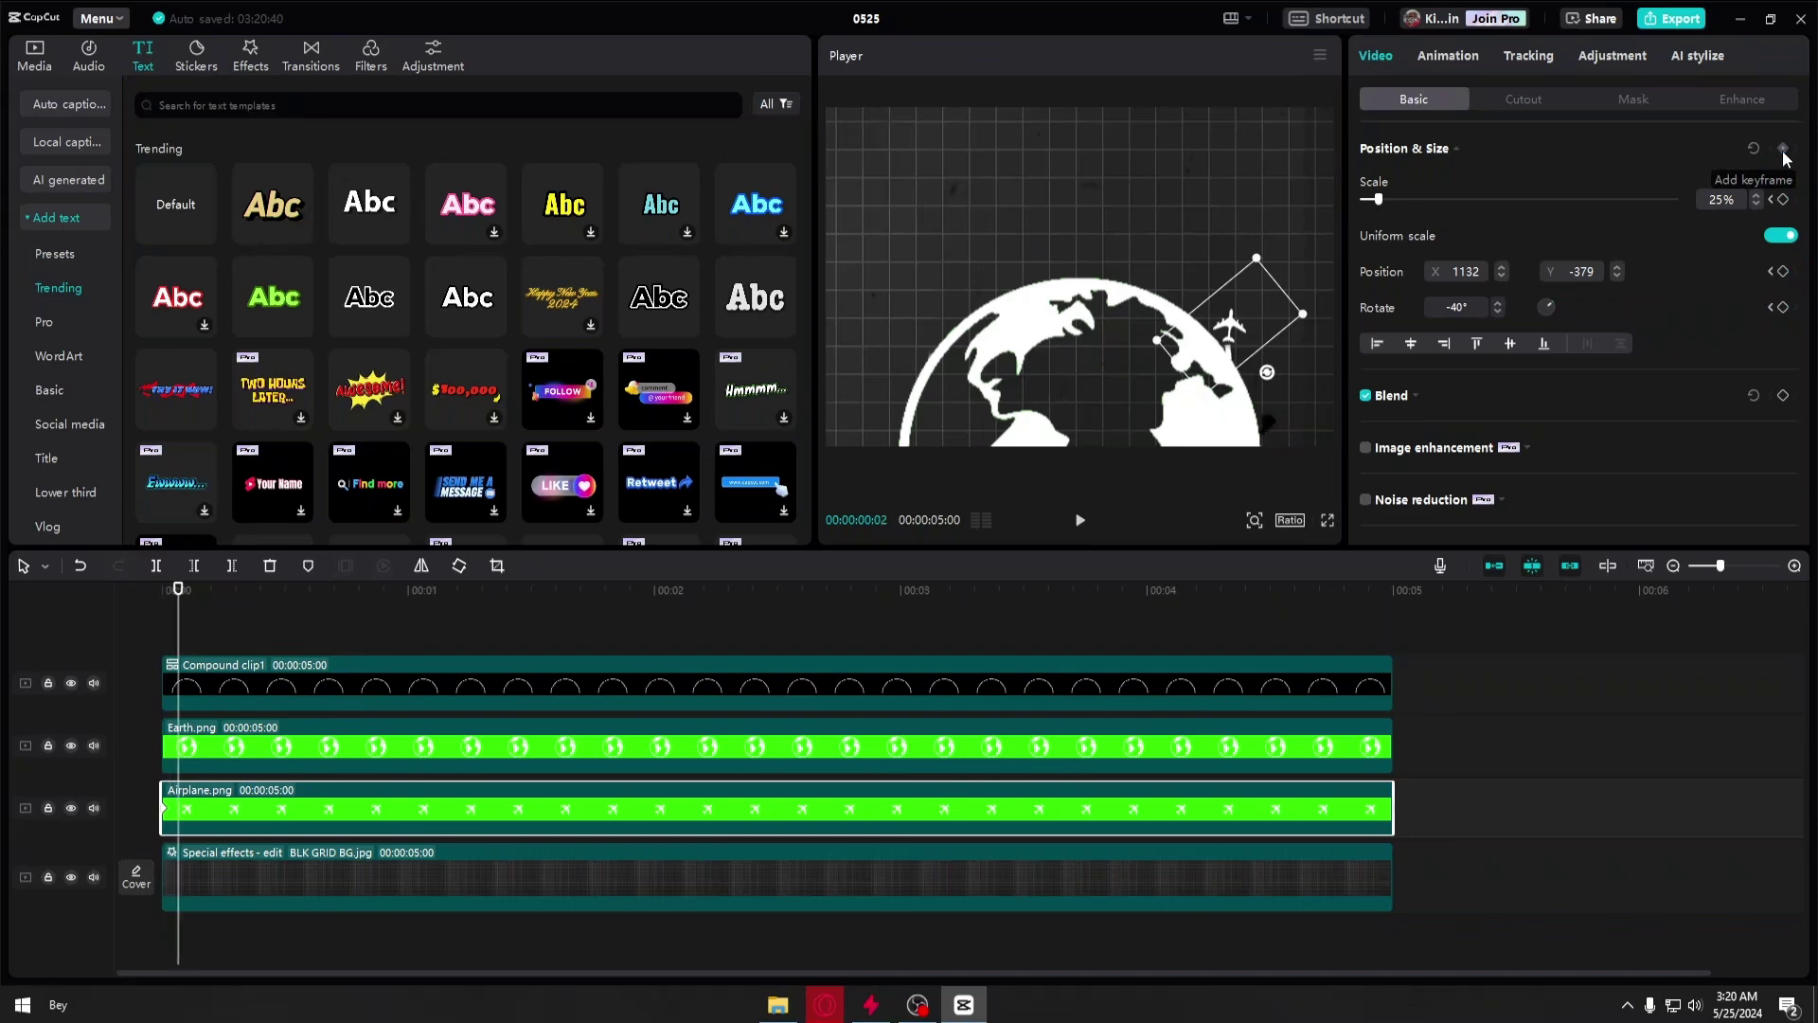
{"action": "mouse_move", "coordinate": [1242, 339]}
{"action": "left_mouse_down"}
{"action": "mouse_move", "coordinate": [1271, 360]}
{"action": "mouse_move", "coordinate": [1293, 337]}
{"action": "mouse_move", "coordinate": [1286, 357]}
{"action": "mouse_move", "coordinate": [1246, 314]}
{"action": "left_mouse_up"}
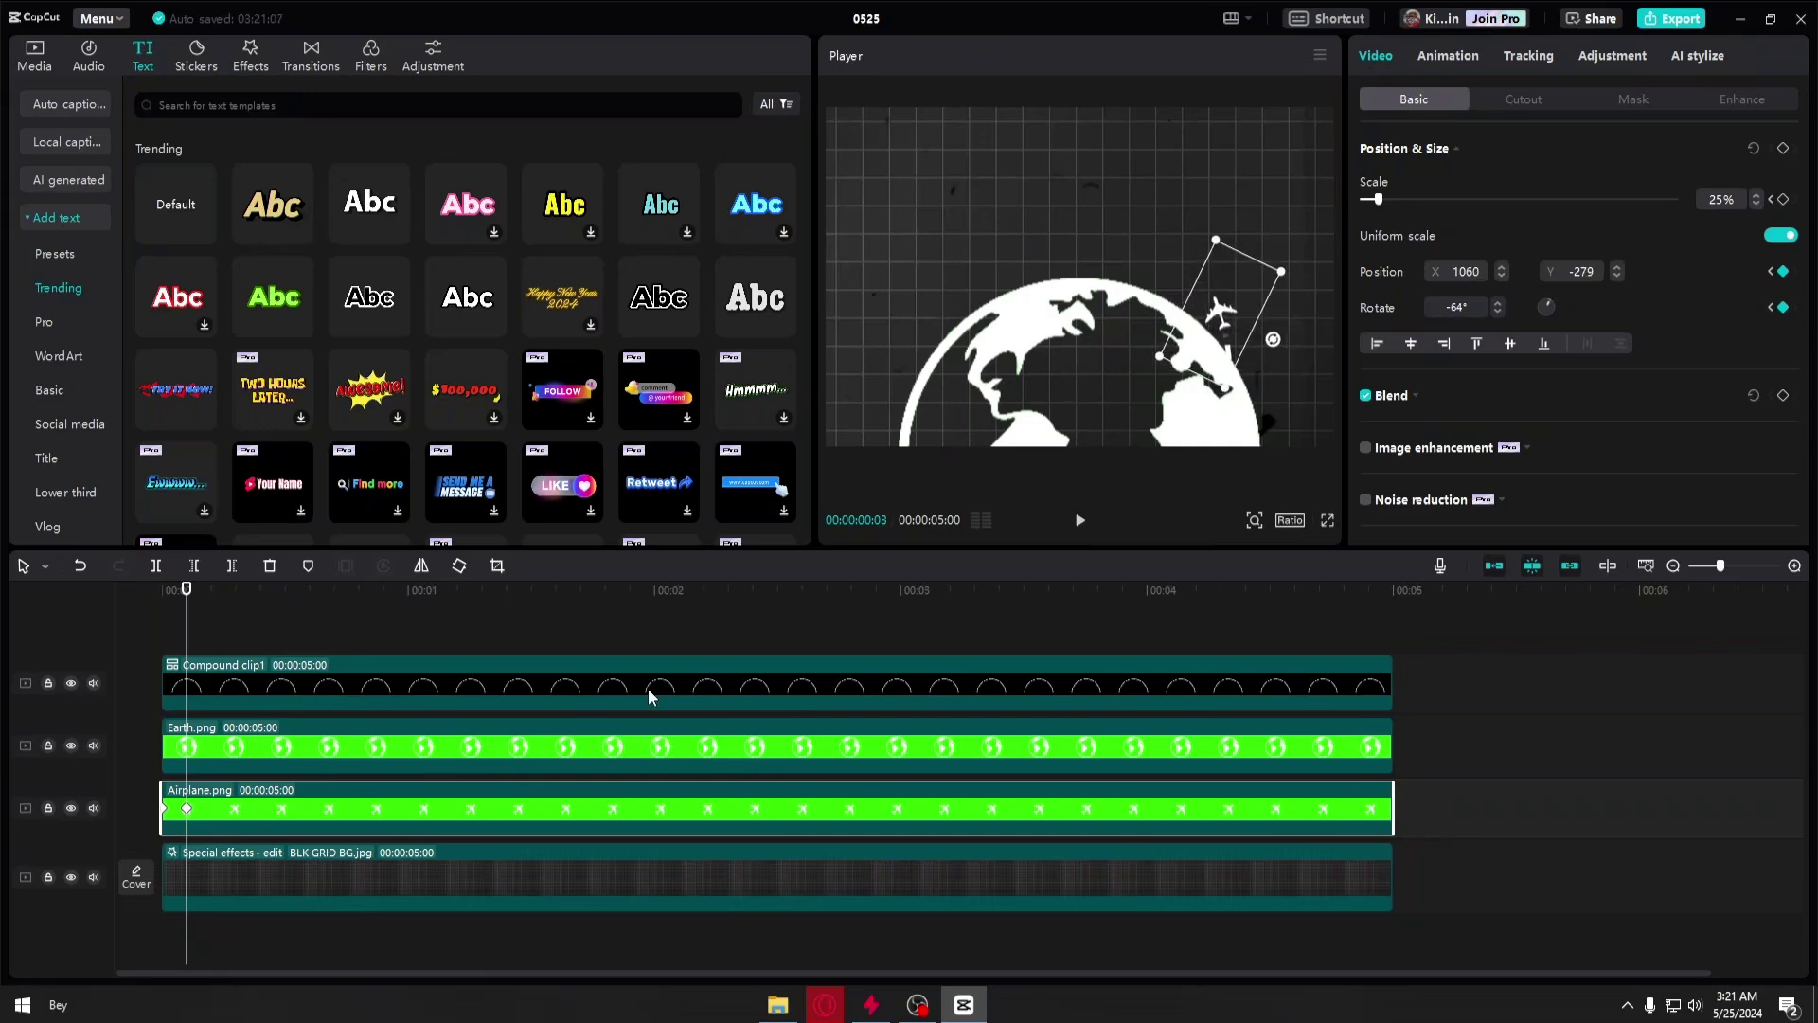
- At frame 7, move the airplane to X 1025, Y -211 so it leads the growing dashed line
{"action": "key", "text": "Right"}
{"action": "key", "text": "Right"}
{"action": "key", "text": "Right"}
{"action": "key", "text": "Right"}
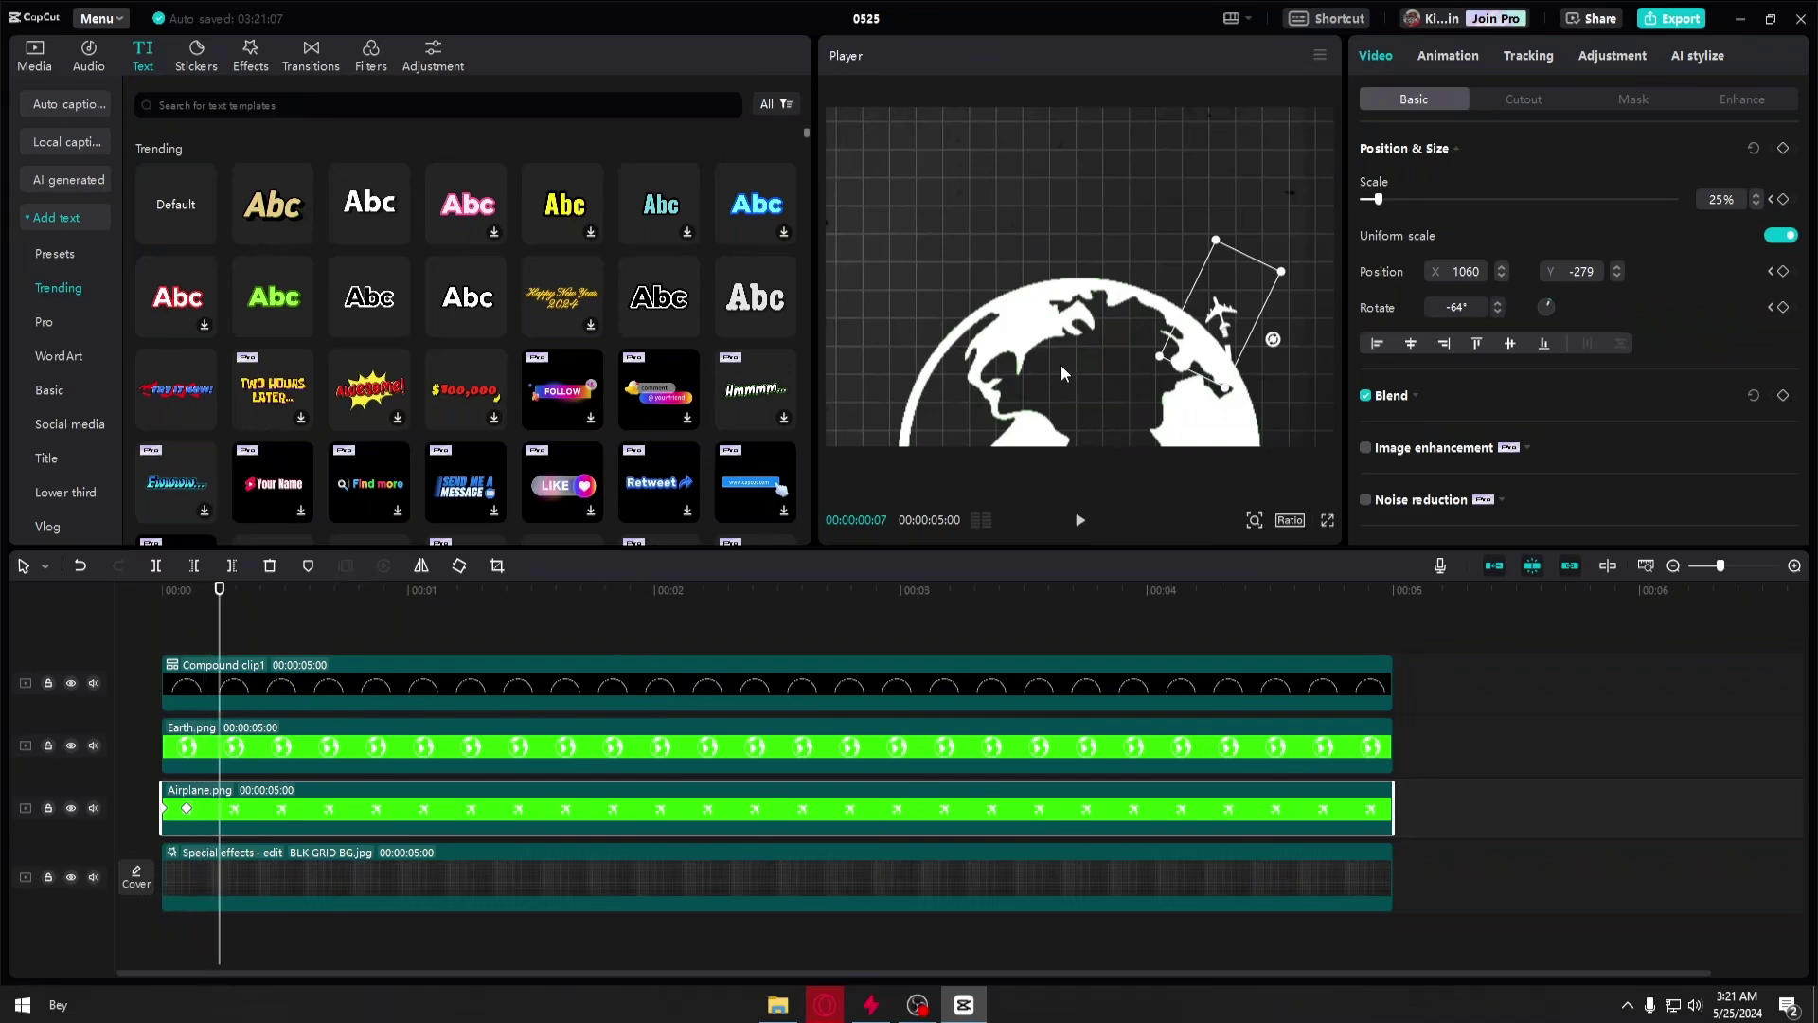
{"action": "left_click_drag", "start_coordinate": [1221, 325], "coordinate": [1216, 316]}
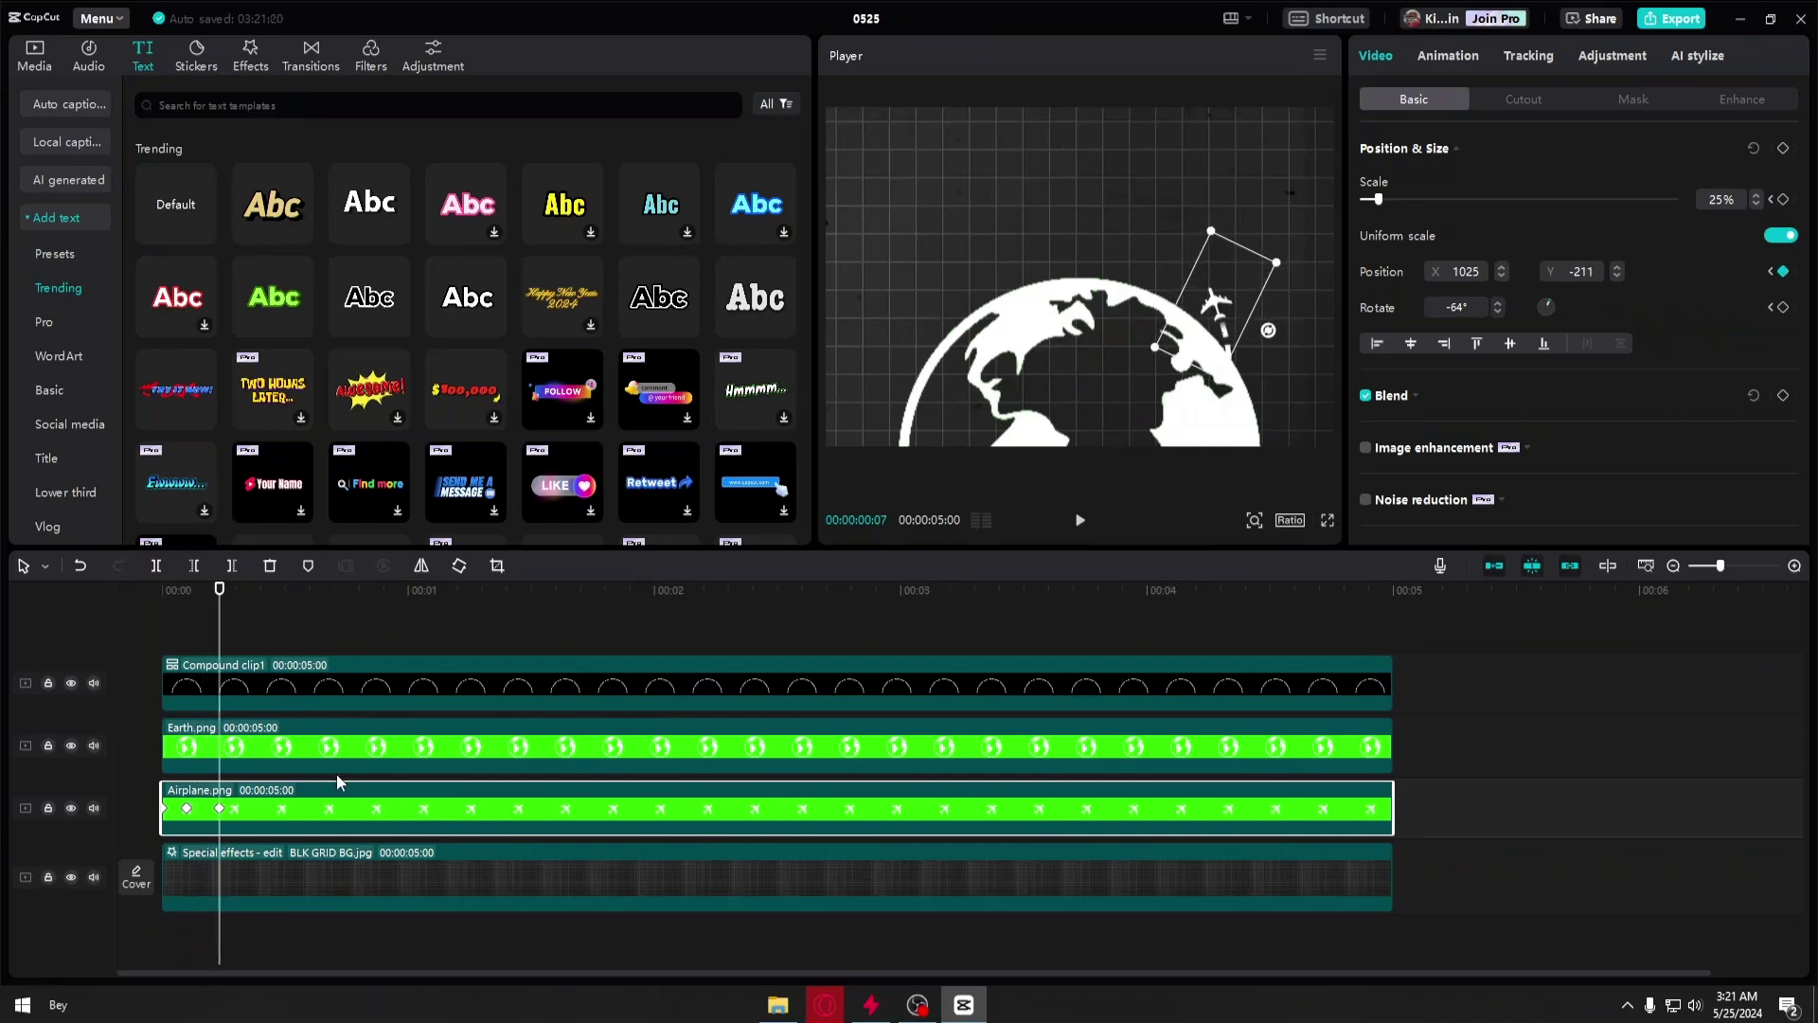
- From frame 11 to 00:00:02:04, keyframe the airplane's position and rotation every few frames so it leads the dashed line over the arc's peak
{"action": "key", "text": "Right"}
{"action": "key", "text": "Right"}
{"action": "key", "text": "Right"}
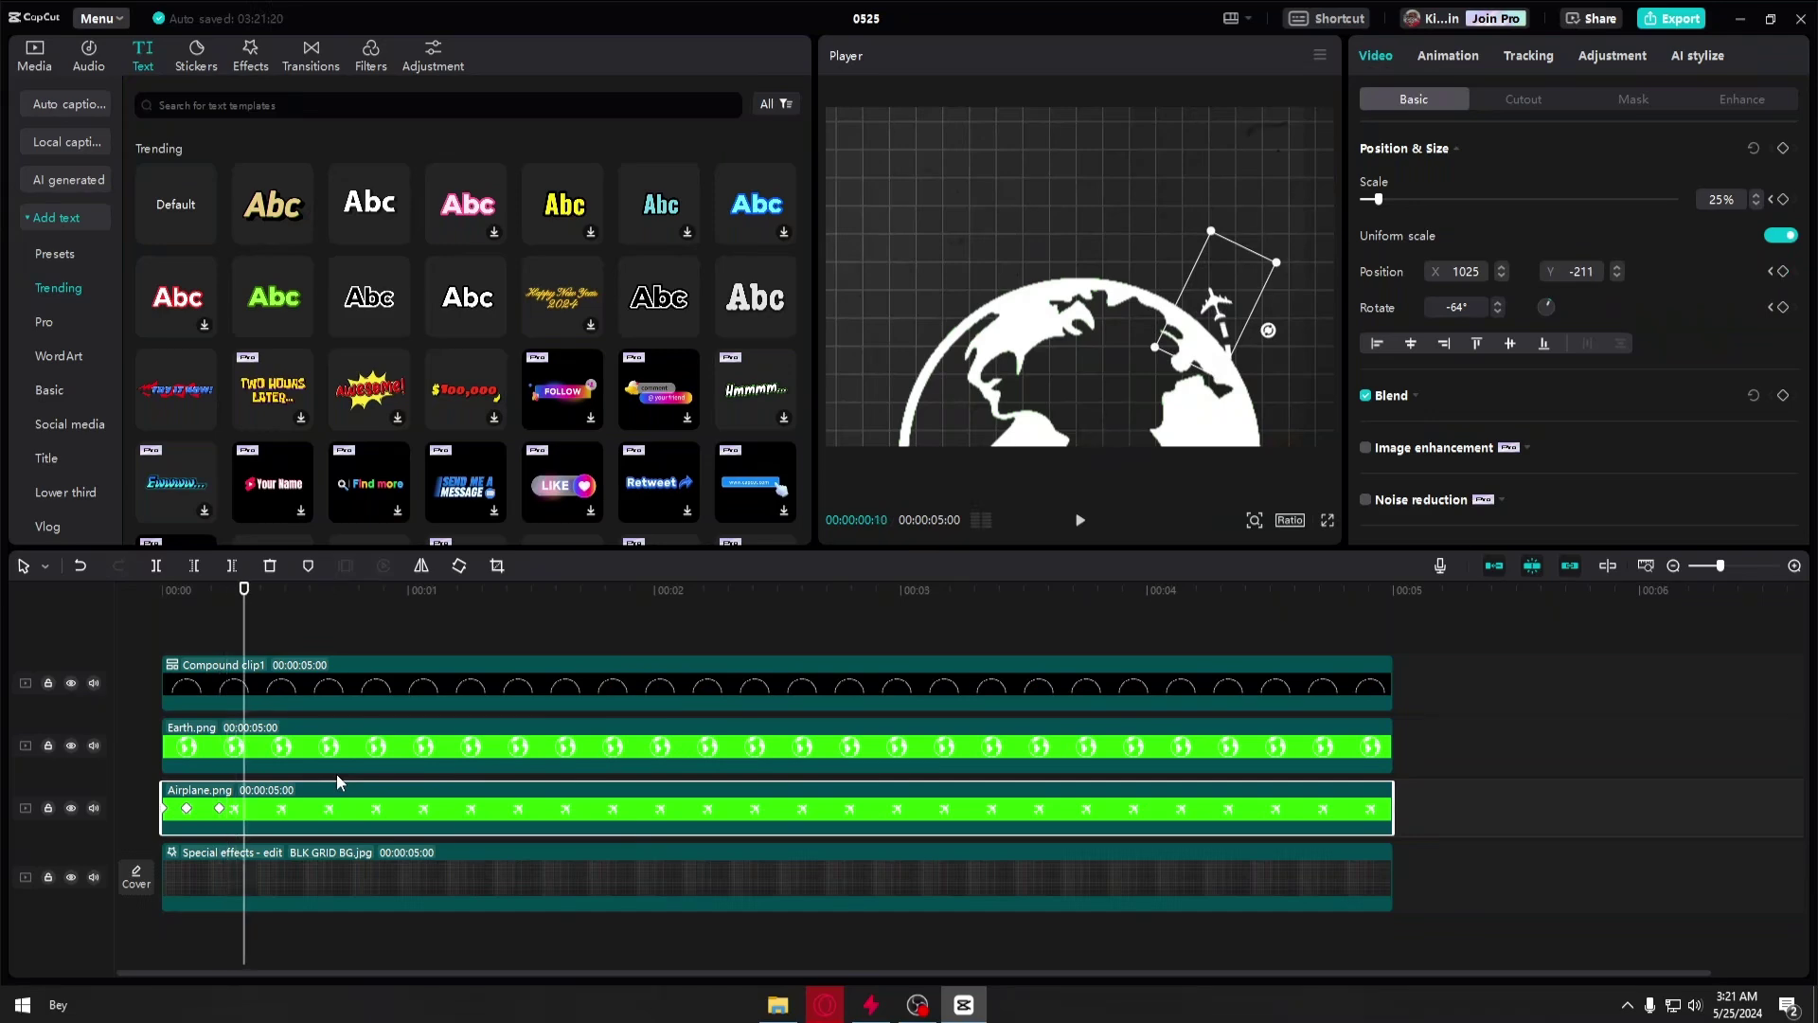
{"action": "key", "text": "Right"}
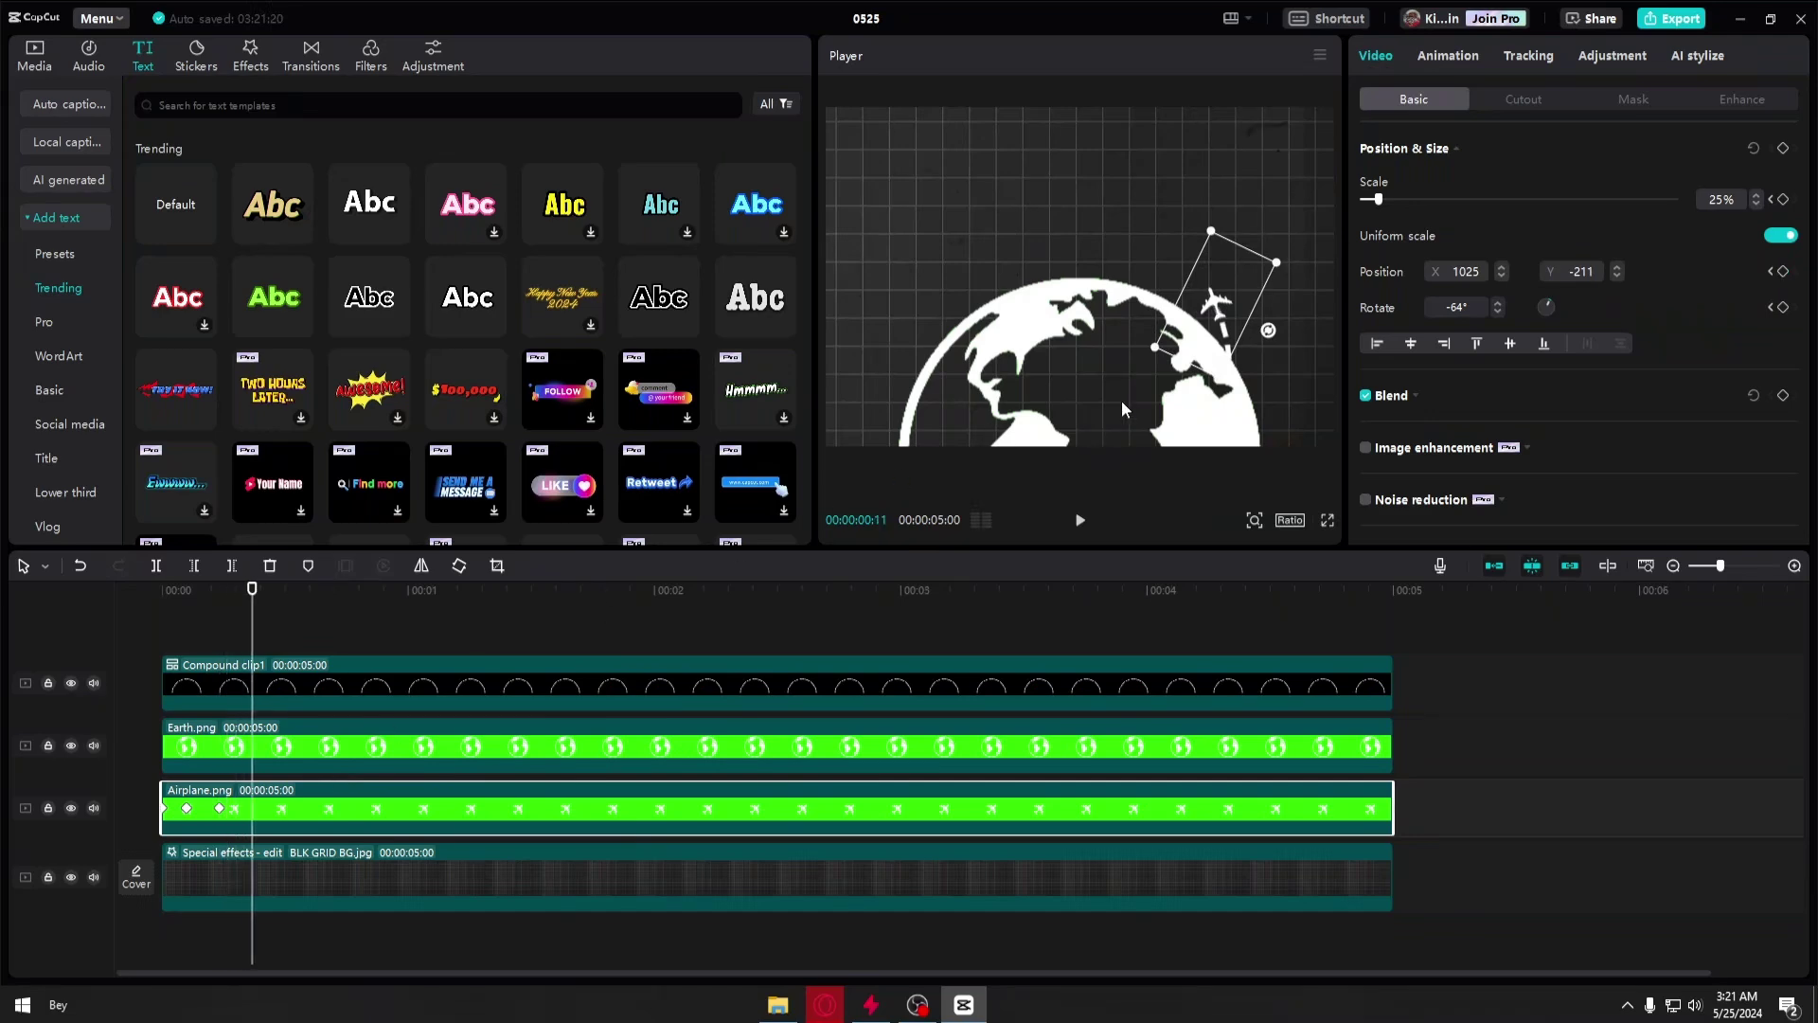
{"action": "left_click_drag", "start_coordinate": [1221, 329], "coordinate": [1060, 256]}
{"action": "left_click", "coordinate": [297, 818]}
{"action": "left_click", "coordinate": [325, 818]}
{"action": "left_click", "coordinate": [368, 816]}
{"action": "left_click", "coordinate": [405, 817]}
{"action": "left_click", "coordinate": [442, 816]}
{"action": "left_click", "coordinate": [457, 810]}
{"action": "left_click", "coordinate": [499, 810]}
{"action": "left_click", "coordinate": [556, 810]}
{"action": "left_click", "coordinate": [597, 810]}
{"action": "left_click", "coordinate": [647, 809]}
{"action": "left_click", "coordinate": [687, 810]}
{"action": "left_click_drag", "start_coordinate": [1091, 183], "coordinate": [1078, 176]}
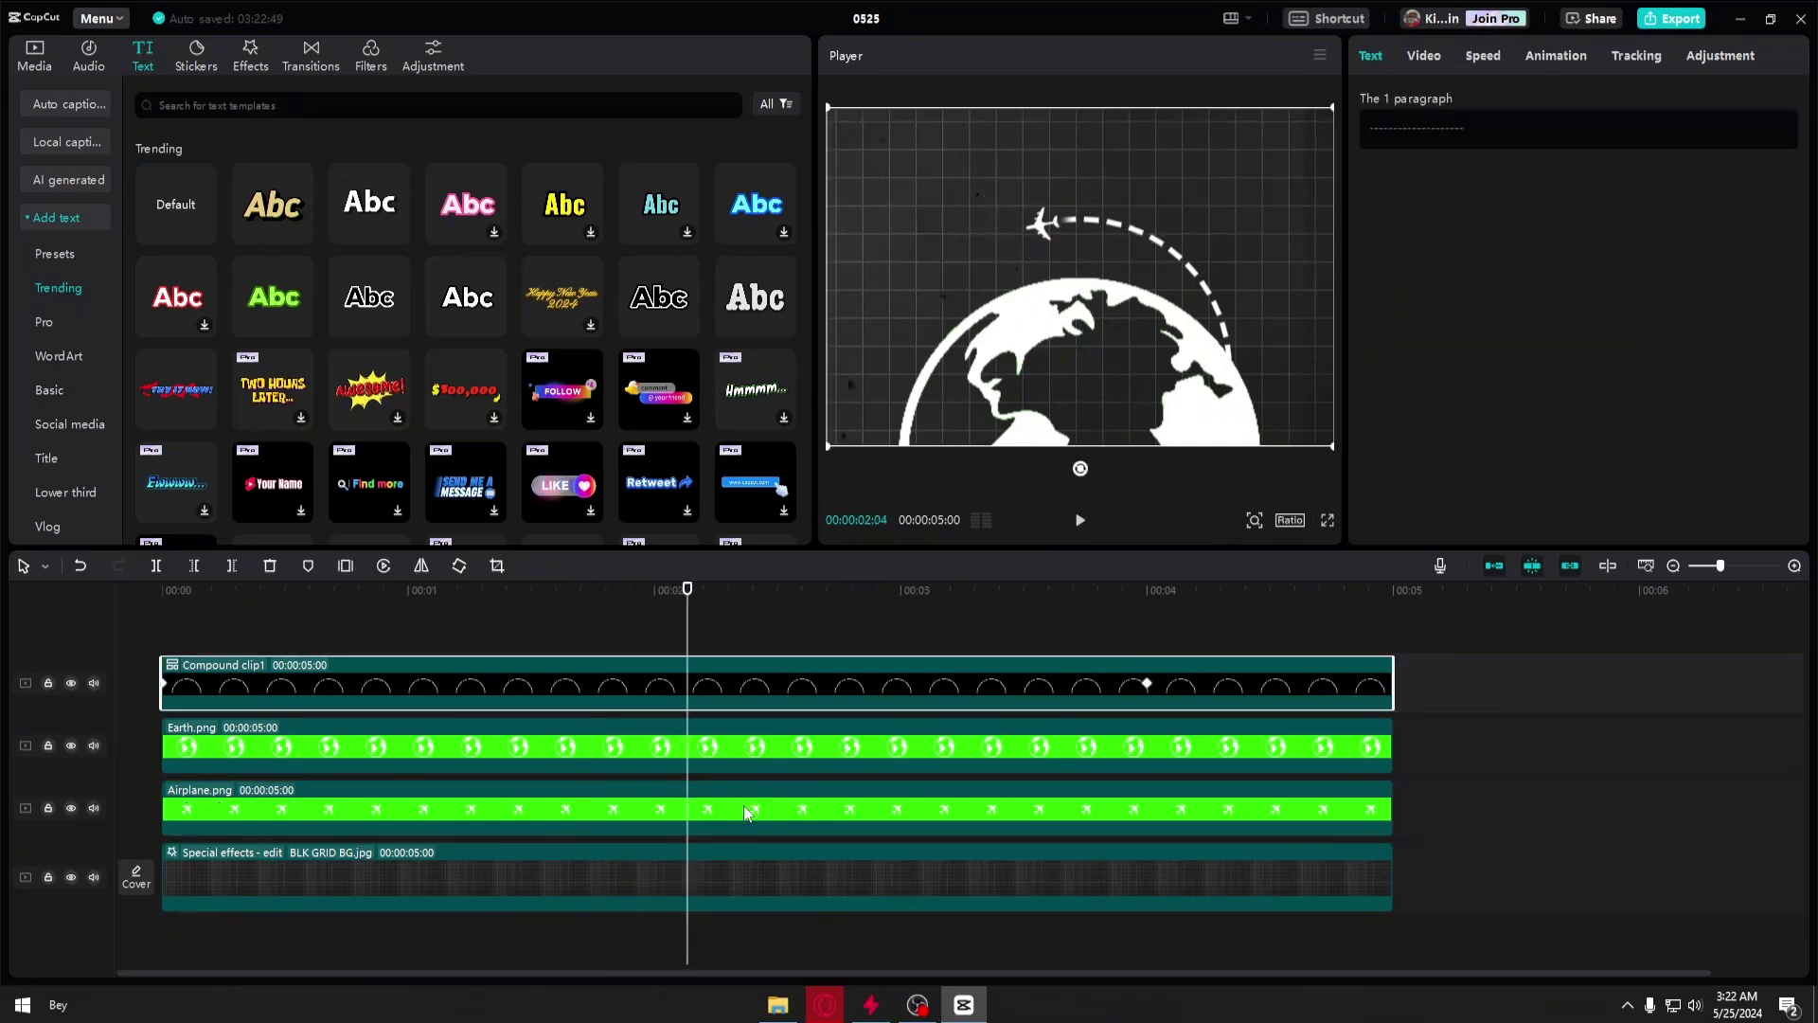
- Keyframe the airplane down the rest of the arc, ending at 00:00:03:29 with X -1164, Y -672 and a rotation of -204°
{"action": "left_click", "coordinate": [728, 810]}
{"action": "left_click_drag", "start_coordinate": [1061, 257], "coordinate": [933, 340]}
{"action": "left_click", "coordinate": [786, 809]}
{"action": "left_click", "coordinate": [1146, 681]}
{"action": "left_click", "coordinate": [907, 819]}
{"action": "left_click", "coordinate": [843, 809]}
{"action": "left_click", "coordinate": [893, 810]}
{"action": "left_click", "coordinate": [934, 813]}
{"action": "left_click", "coordinate": [958, 810]}
{"action": "left_click", "coordinate": [1007, 810]}
{"action": "left_click", "coordinate": [1089, 810]}
{"action": "left_click", "coordinate": [1138, 809]}
{"action": "left_click_drag", "start_coordinate": [933, 341], "coordinate": [923, 365]}
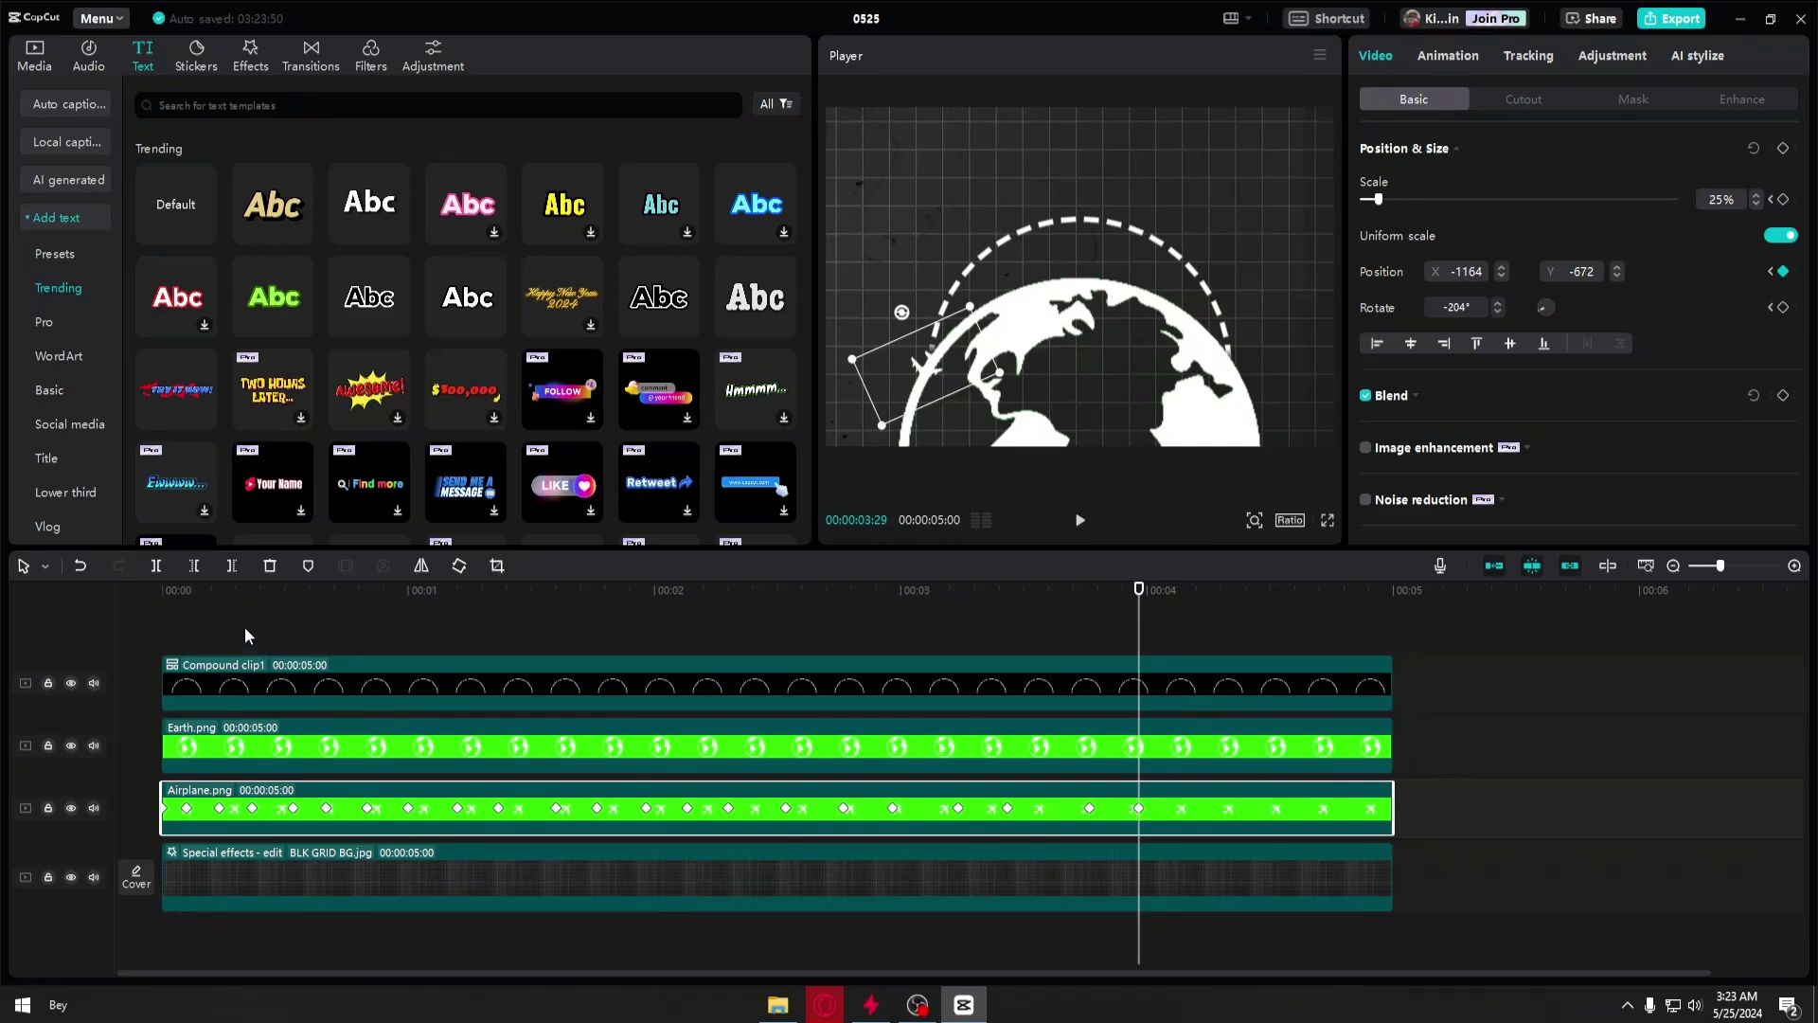
- Play the sequence from the start to review the airplane's flight along the dashed line
{"action": "left_click", "coordinate": [242, 627]}
{"action": "left_click_drag", "start_coordinate": [243, 627], "coordinate": [93, 634]}
{"action": "key", "text": "space"}
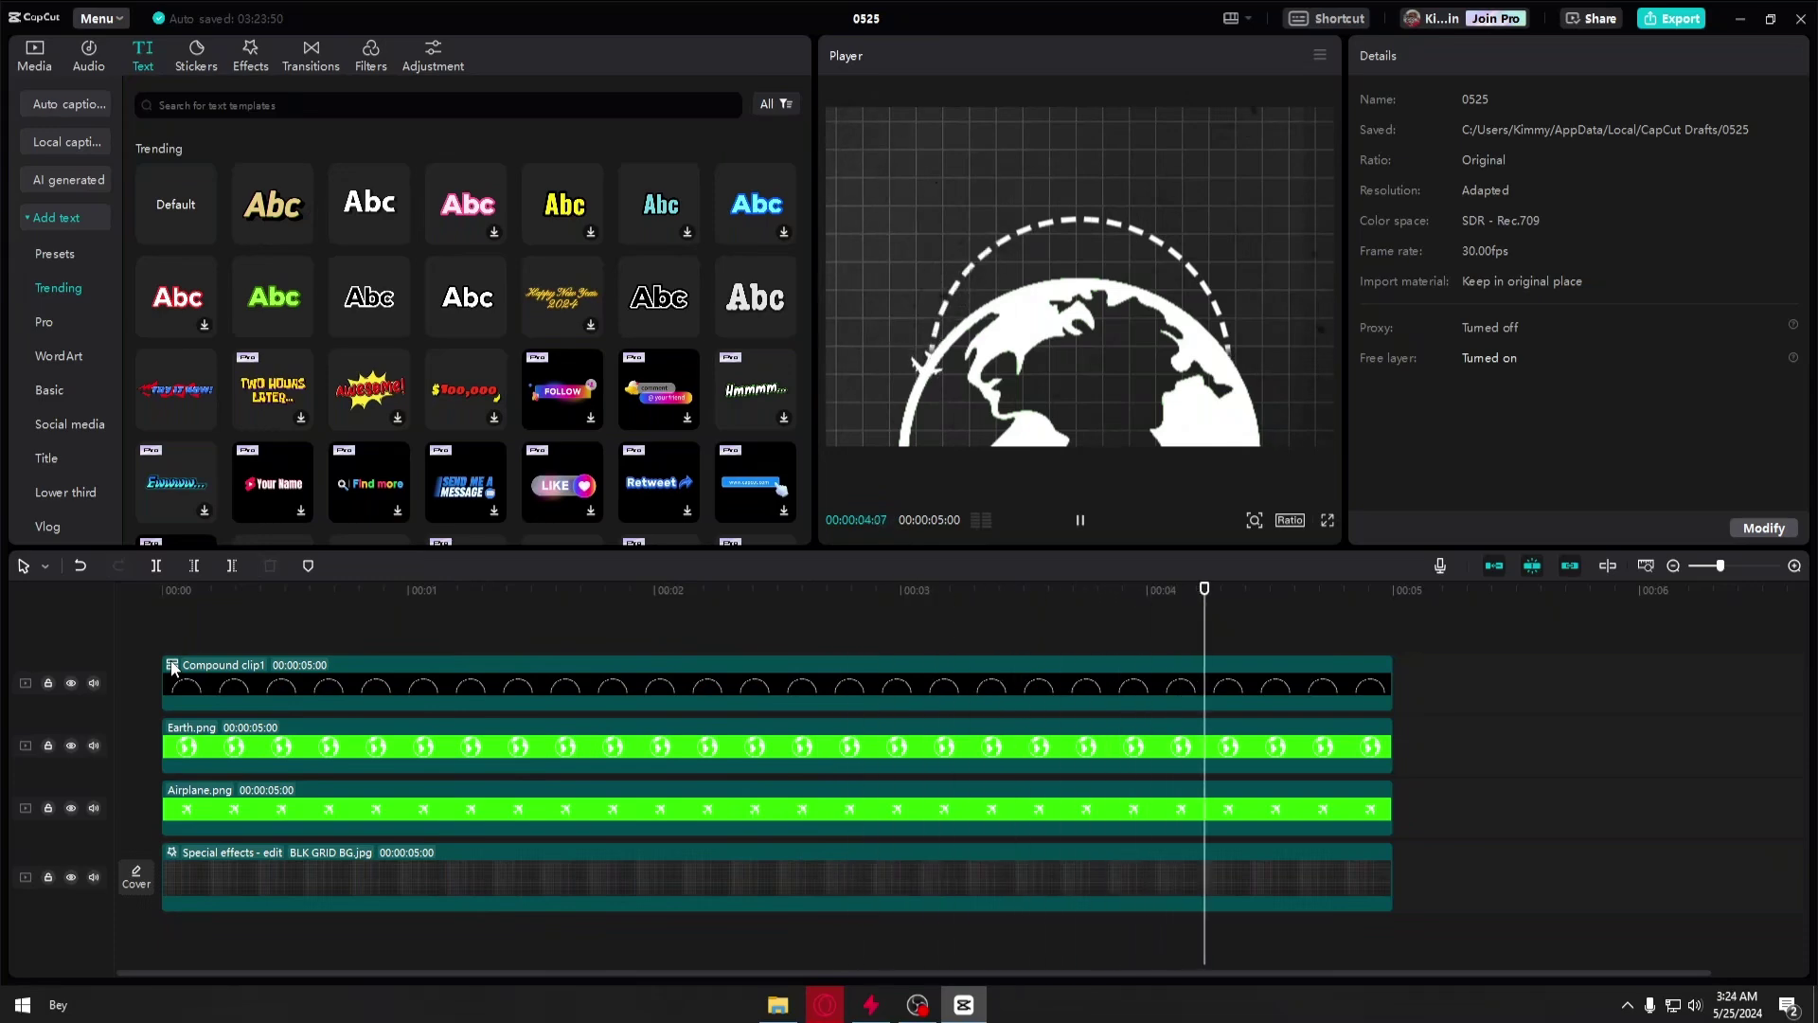
{"action": "key", "text": "space"}
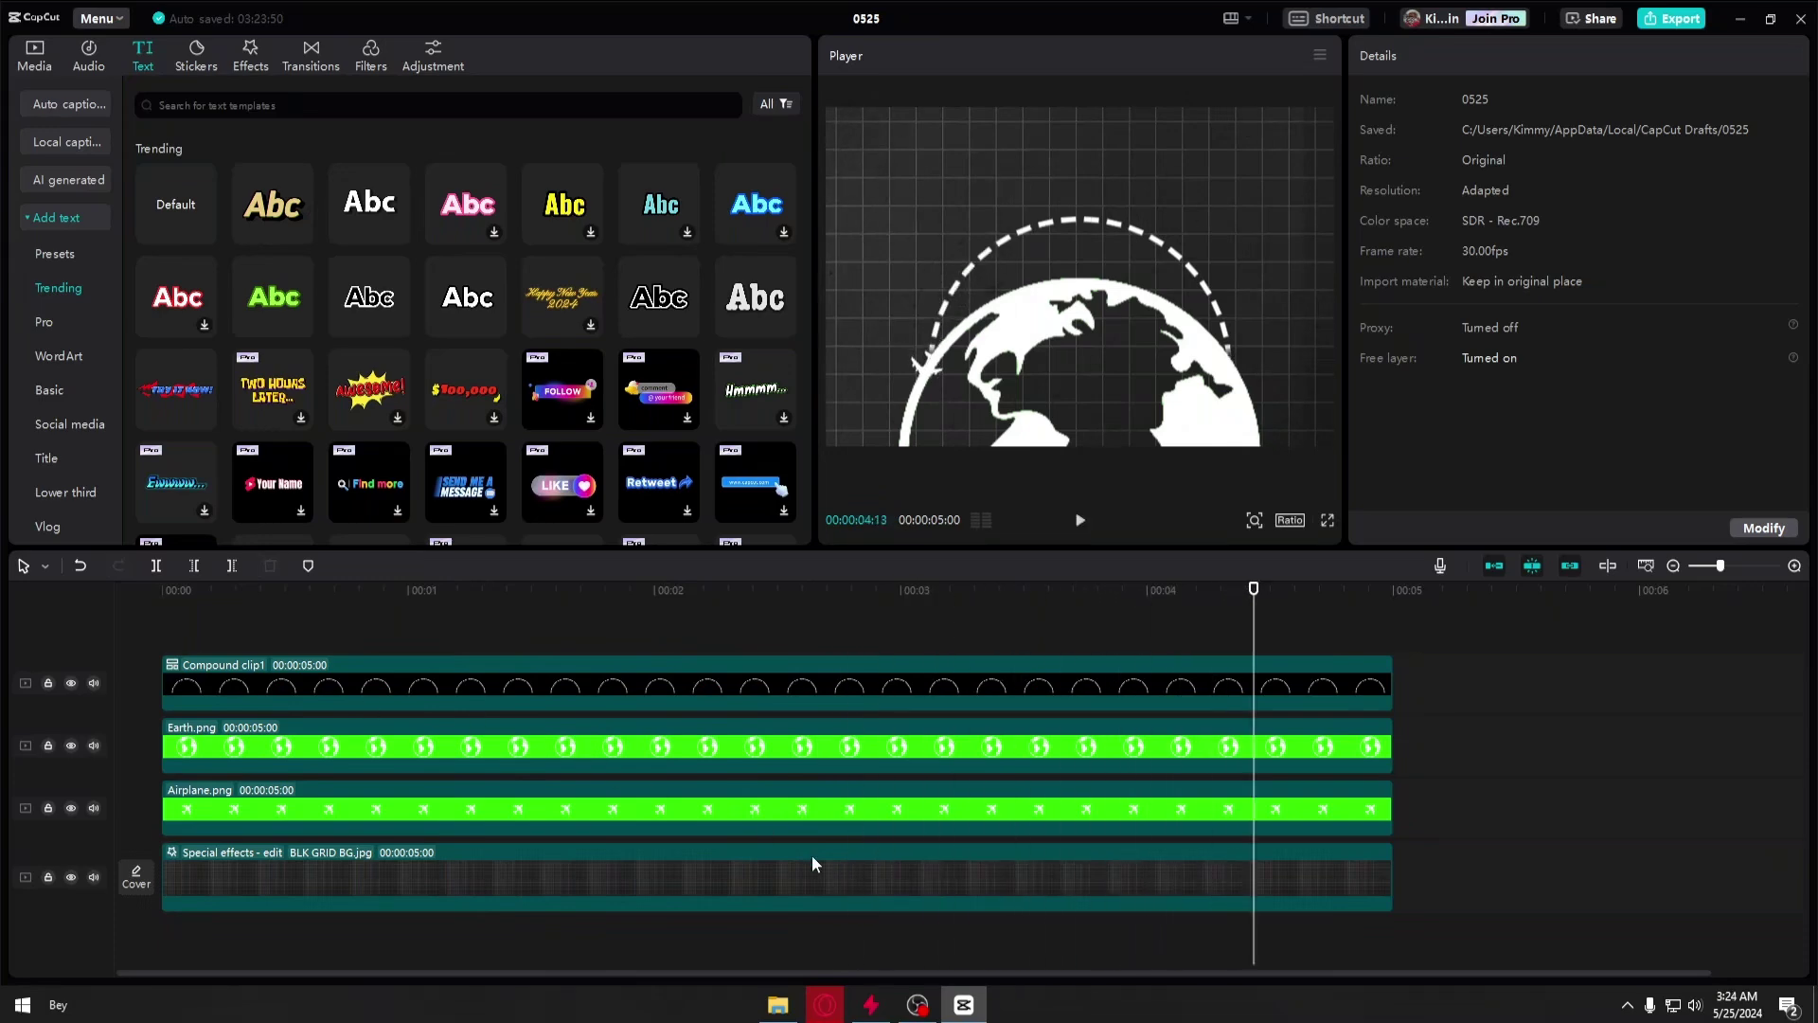